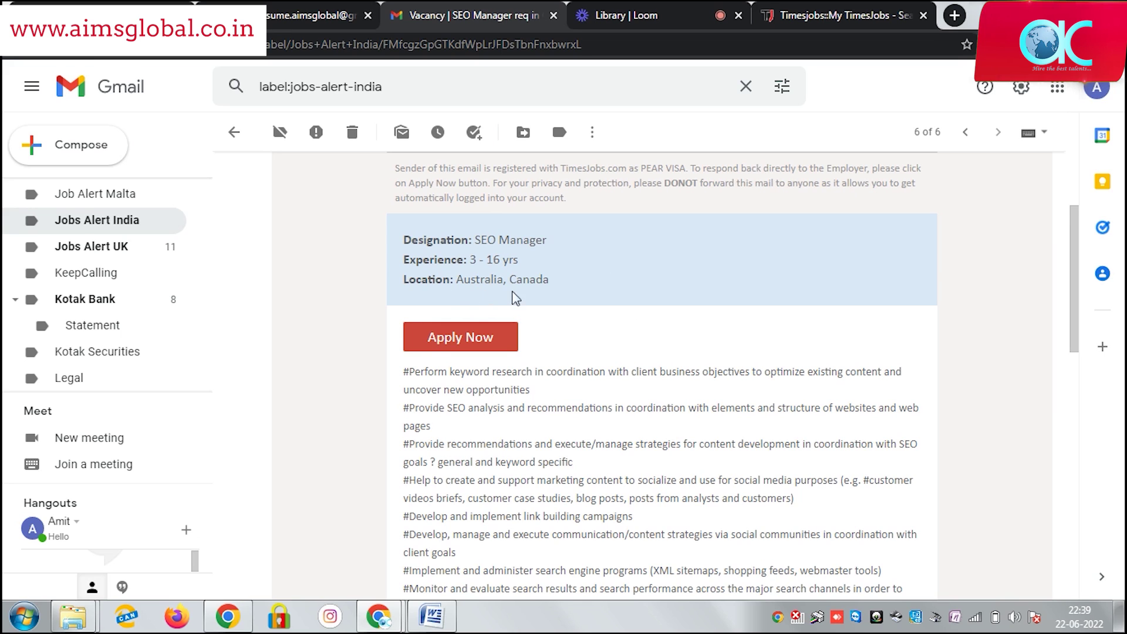
{"action": "scroll", "coordinate": [569, 307], "scroll_direction": "down", "scroll_amount": 1}
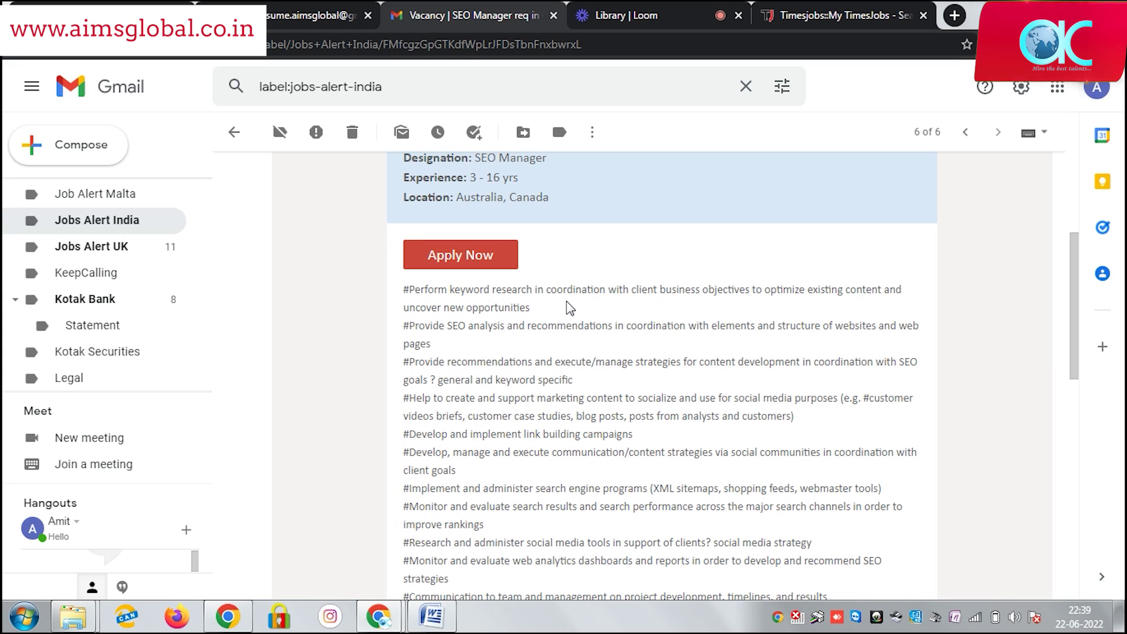
{"action": "scroll", "coordinate": [570, 307], "scroll_direction": "down", "scroll_amount": 1}
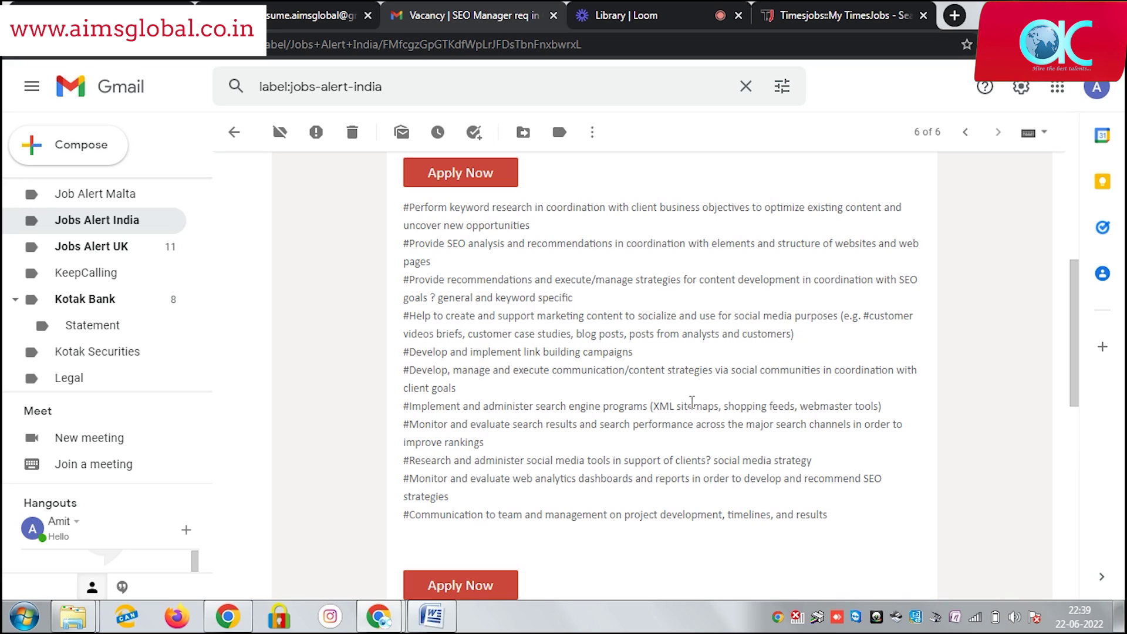
{"action": "scroll", "coordinate": [693, 403], "scroll_direction": "up", "scroll_amount": 1}
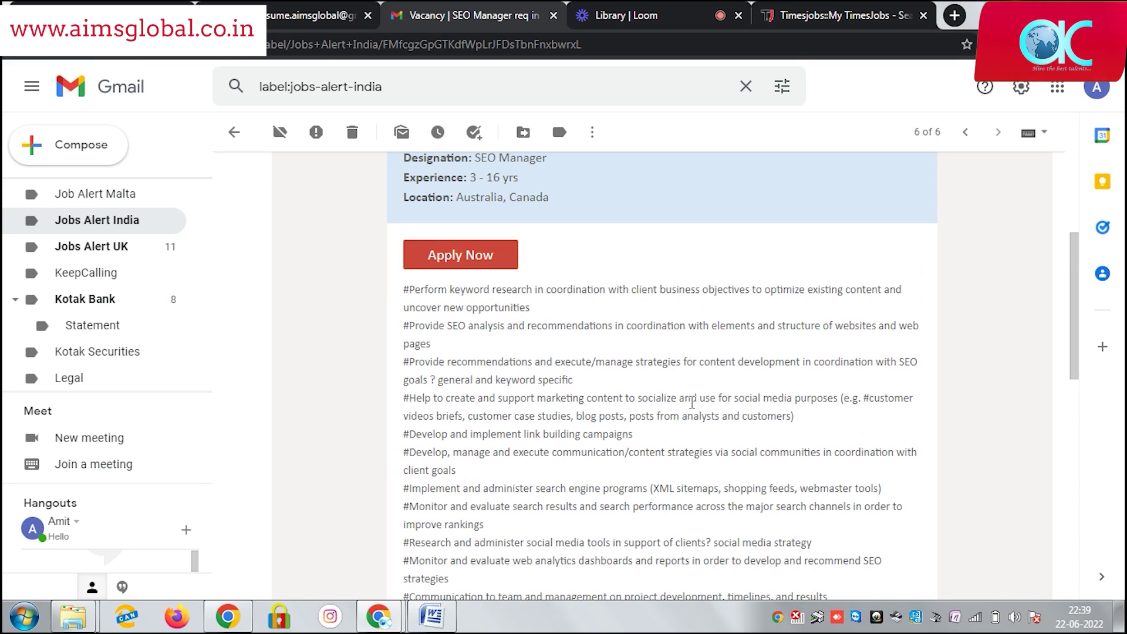
{"action": "scroll", "coordinate": [692, 402], "scroll_direction": "down", "scroll_amount": 1}
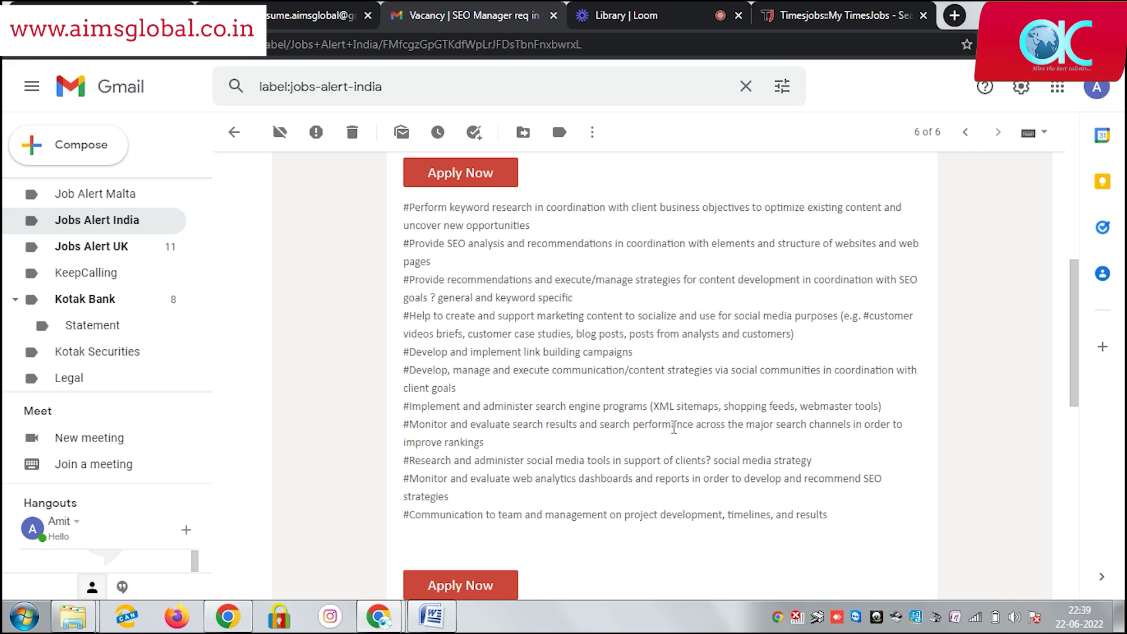
{"action": "scroll", "coordinate": [634, 437], "scroll_direction": "down", "scroll_amount": 5}
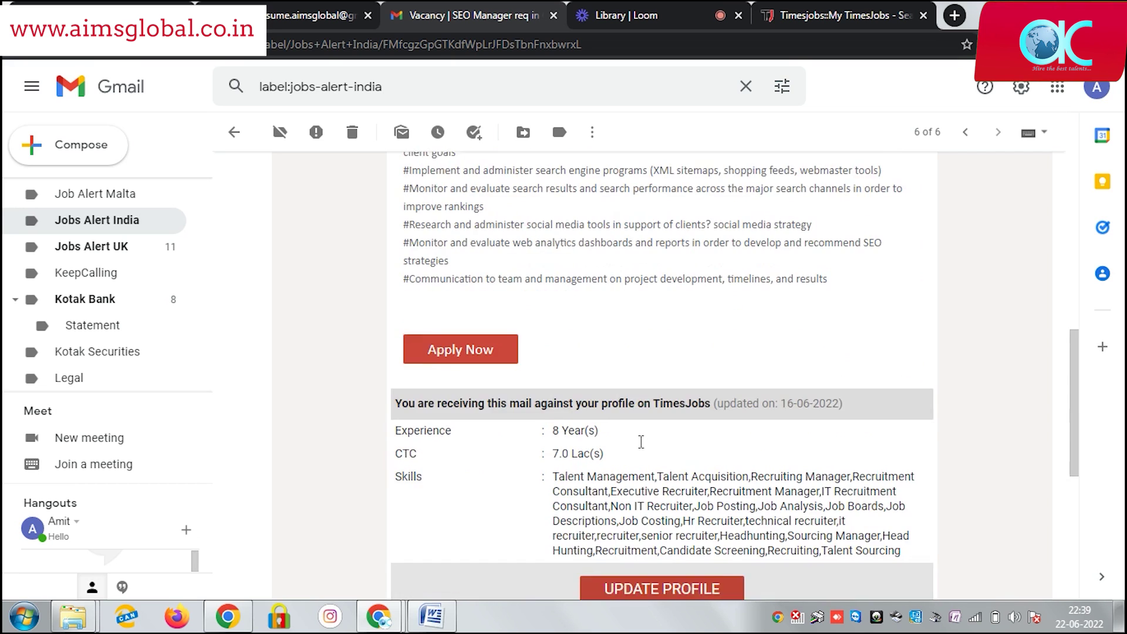
{"action": "scroll", "coordinate": [639, 443], "scroll_direction": "up", "scroll_amount": 4}
{"action": "scroll", "coordinate": [643, 449], "scroll_direction": "up", "scroll_amount": 3}
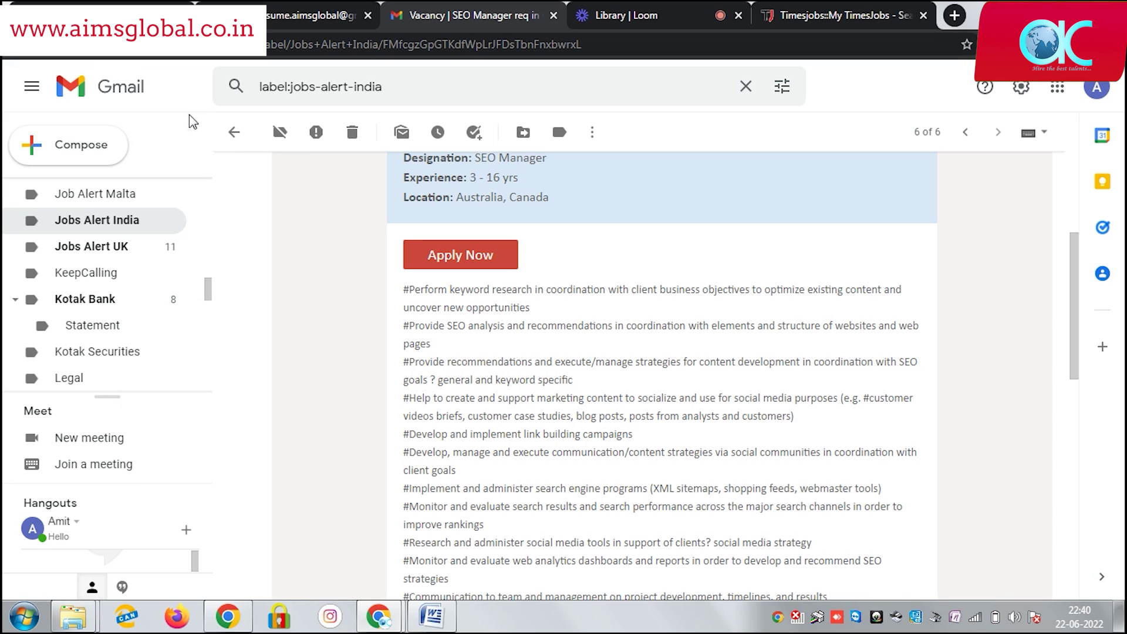
Return to the Jobs Alert India list and open the Spectarum Canada customer services managers vacancy
{"action": "left_click", "coordinate": [234, 133]}
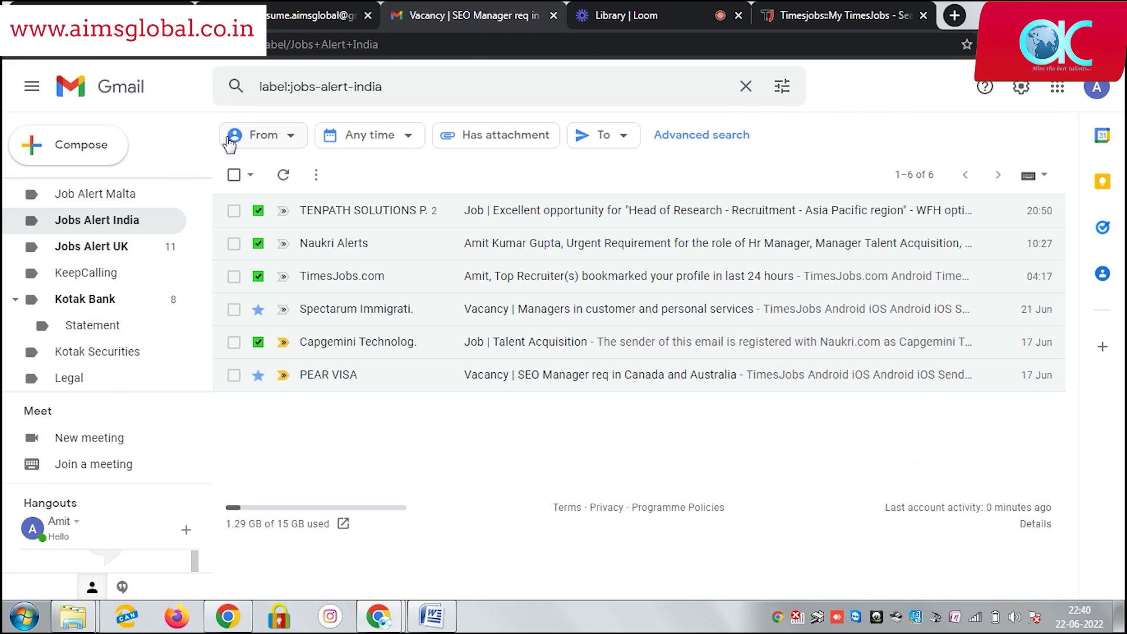
{"action": "left_click", "coordinate": [368, 323]}
{"action": "scroll", "coordinate": [599, 370], "scroll_direction": "down", "scroll_amount": 5}
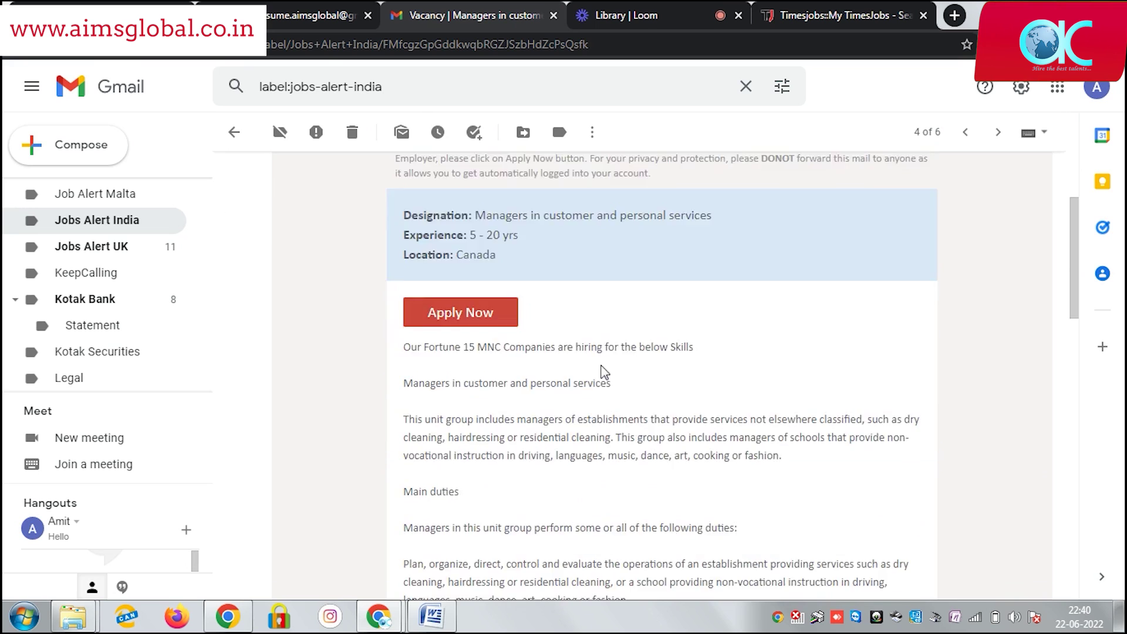
{"action": "scroll", "coordinate": [596, 373], "scroll_direction": "up", "scroll_amount": 1}
{"action": "scroll", "coordinate": [593, 364], "scroll_direction": "up", "scroll_amount": 1}
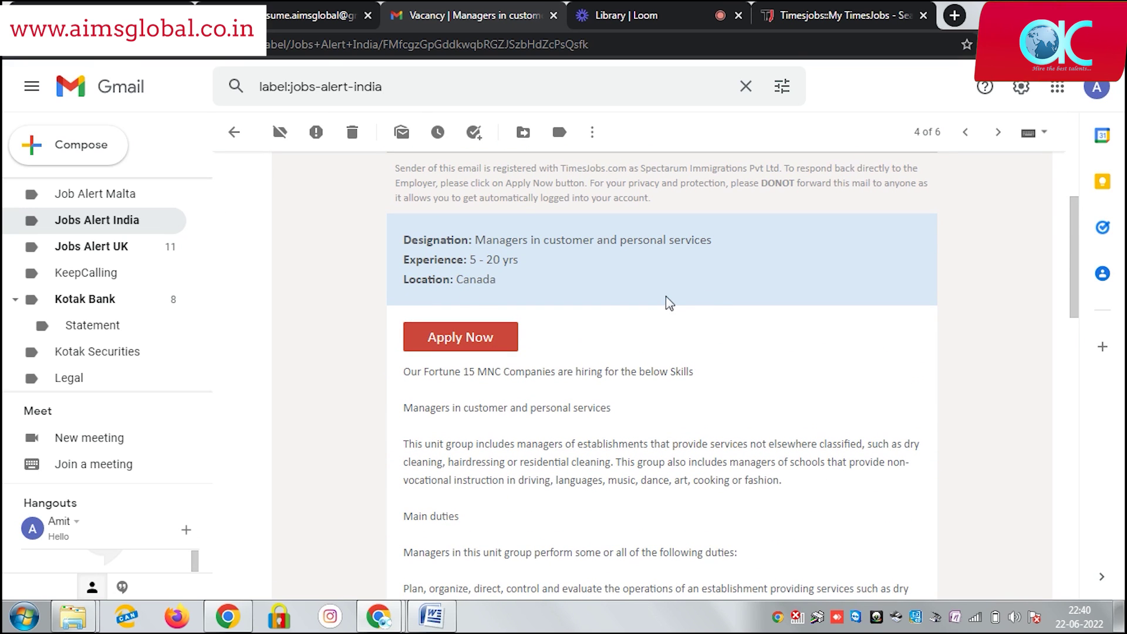
{"action": "scroll", "coordinate": [820, 429], "scroll_direction": "down", "scroll_amount": 1}
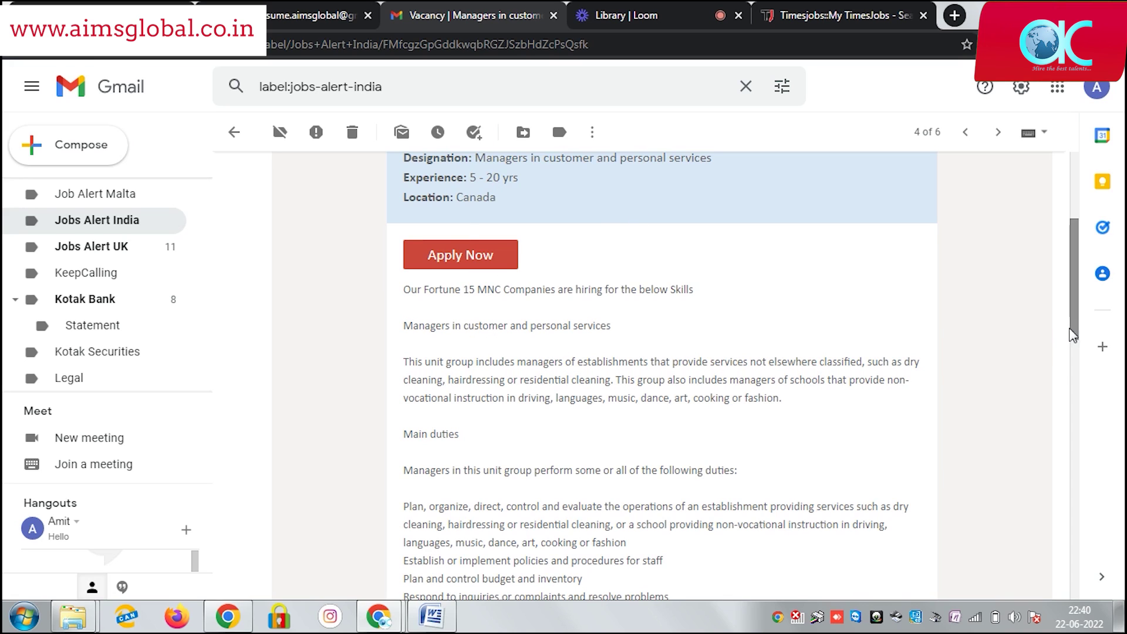
Read through the vacancy's duties, then go back to the Jobs Alert India list
{"action": "left_click_drag", "start_coordinate": [1074, 333], "coordinate": [1076, 329]}
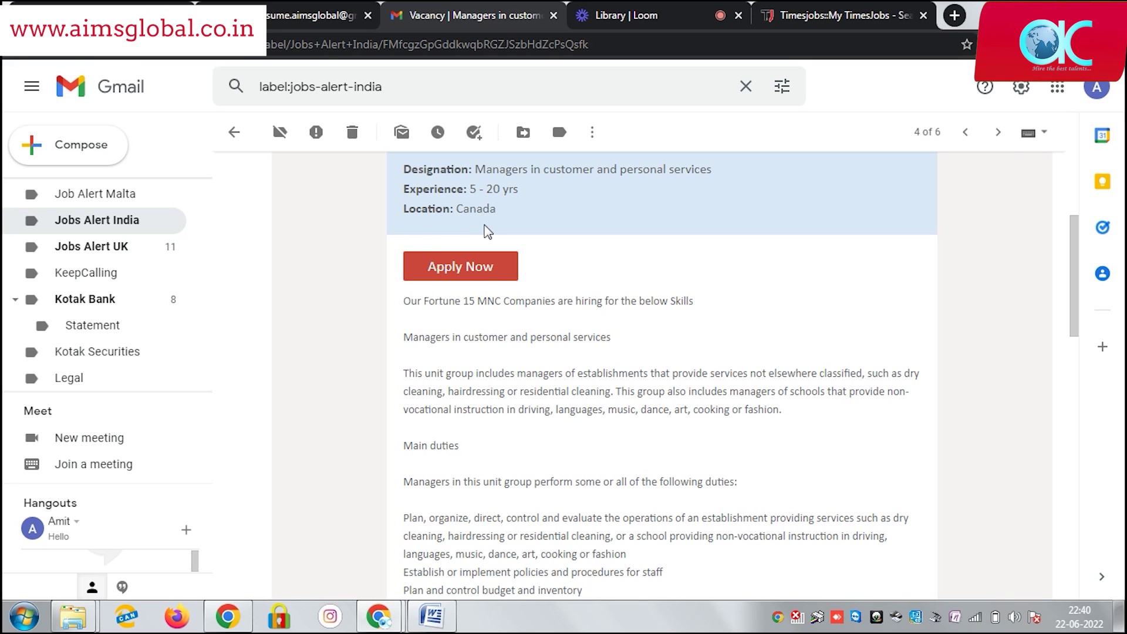
{"action": "scroll", "coordinate": [594, 302], "scroll_direction": "down", "scroll_amount": 2}
{"action": "scroll", "coordinate": [604, 396], "scroll_direction": "down", "scroll_amount": 2}
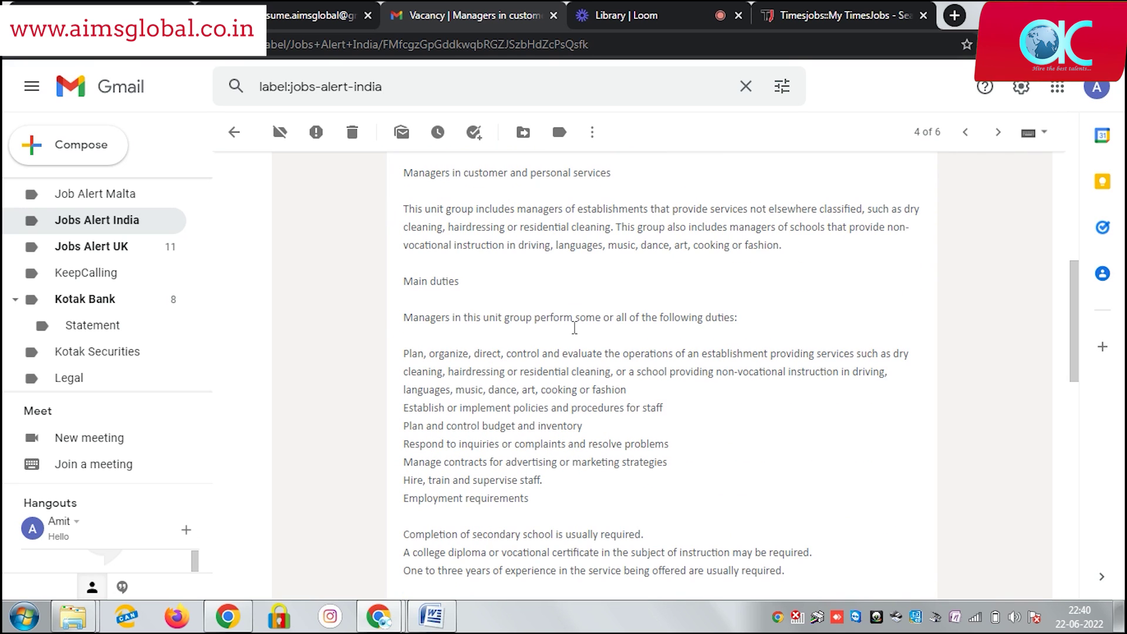
{"action": "scroll", "coordinate": [547, 367], "scroll_direction": "down", "scroll_amount": 3}
{"action": "scroll", "coordinate": [629, 440], "scroll_direction": "down", "scroll_amount": 2}
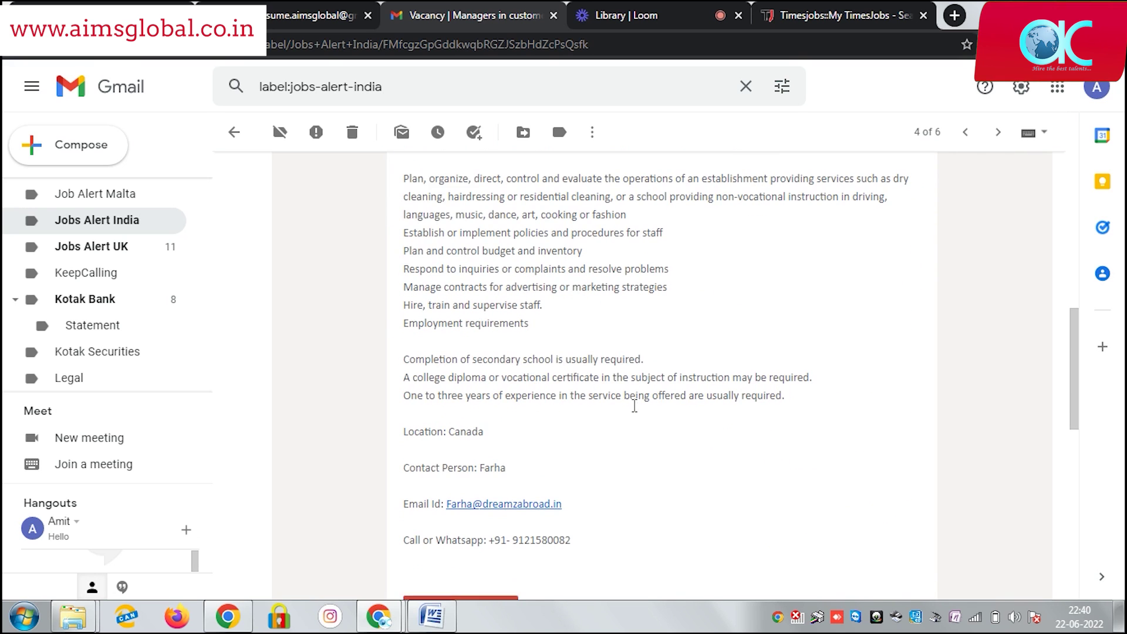
{"action": "scroll", "coordinate": [629, 403], "scroll_direction": "up", "scroll_amount": 8}
{"action": "left_click", "coordinate": [234, 135]}
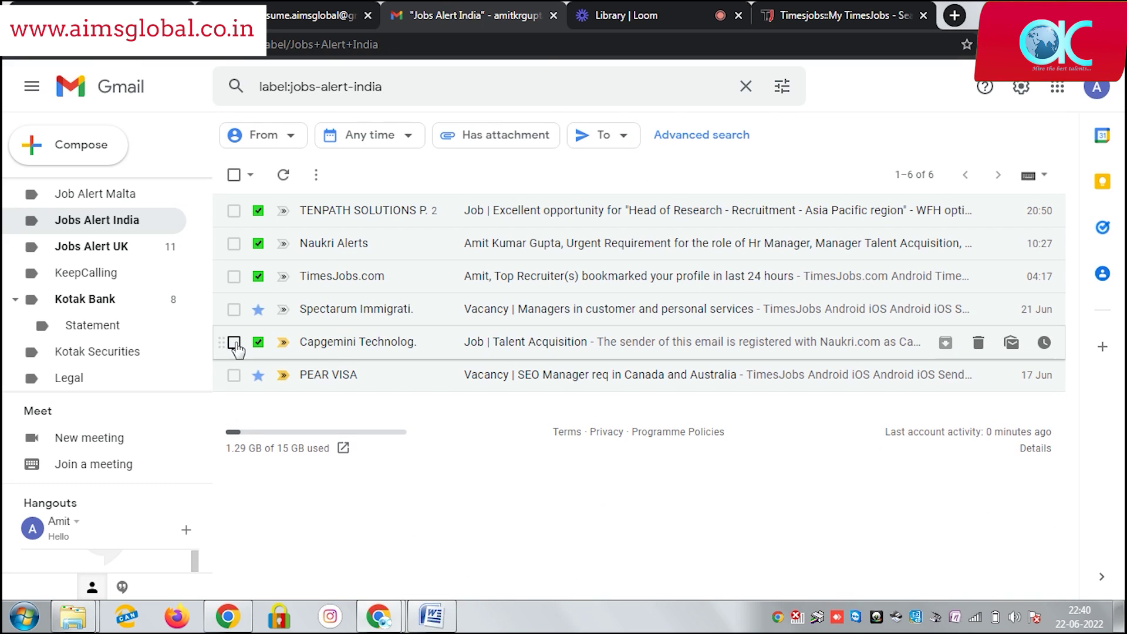
Read the Capgemini Talent Acquisition job email for Kolkata down to the recruiter card
{"action": "left_click", "coordinate": [526, 347]}
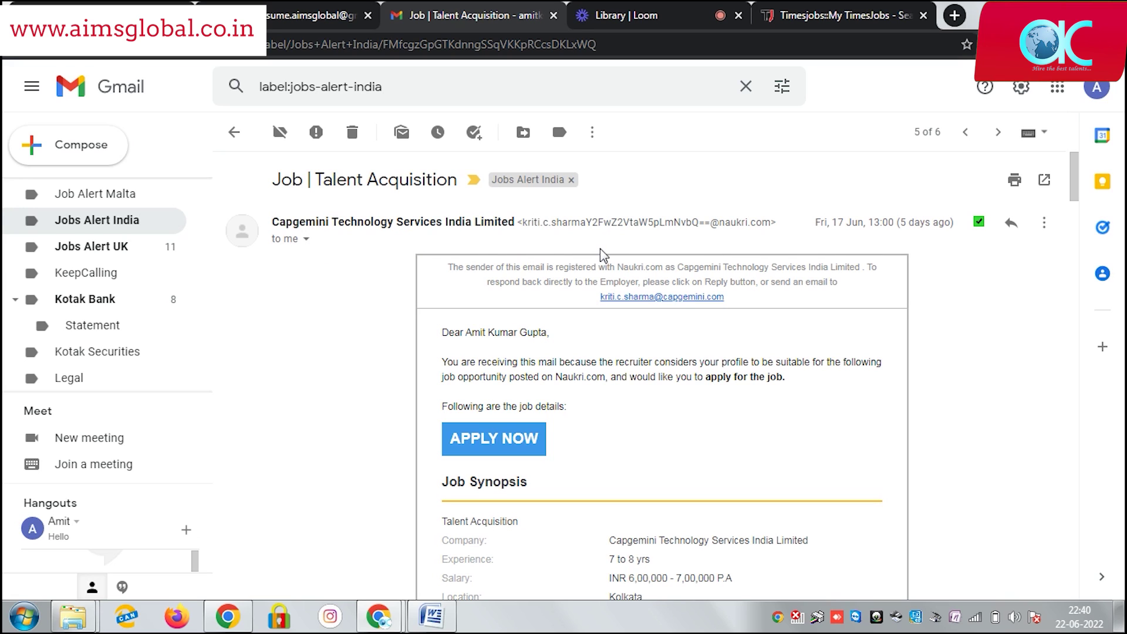
{"action": "scroll", "coordinate": [599, 372], "scroll_direction": "down", "scroll_amount": 4}
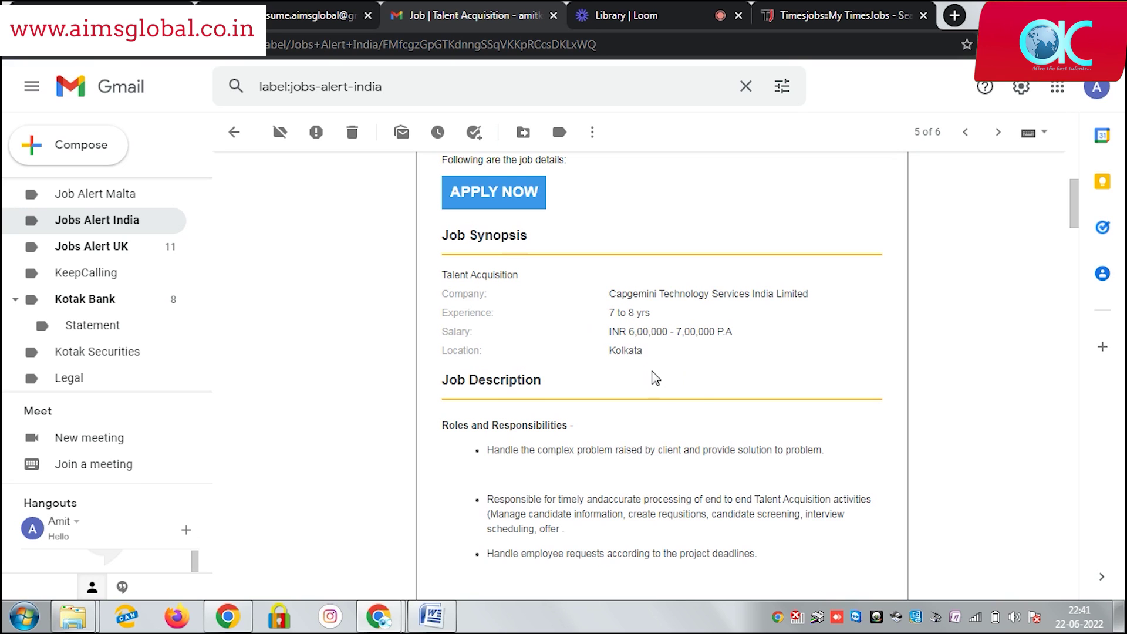
{"action": "scroll", "coordinate": [692, 394], "scroll_direction": "down", "scroll_amount": 1}
{"action": "scroll", "coordinate": [698, 406], "scroll_direction": "down", "scroll_amount": 1}
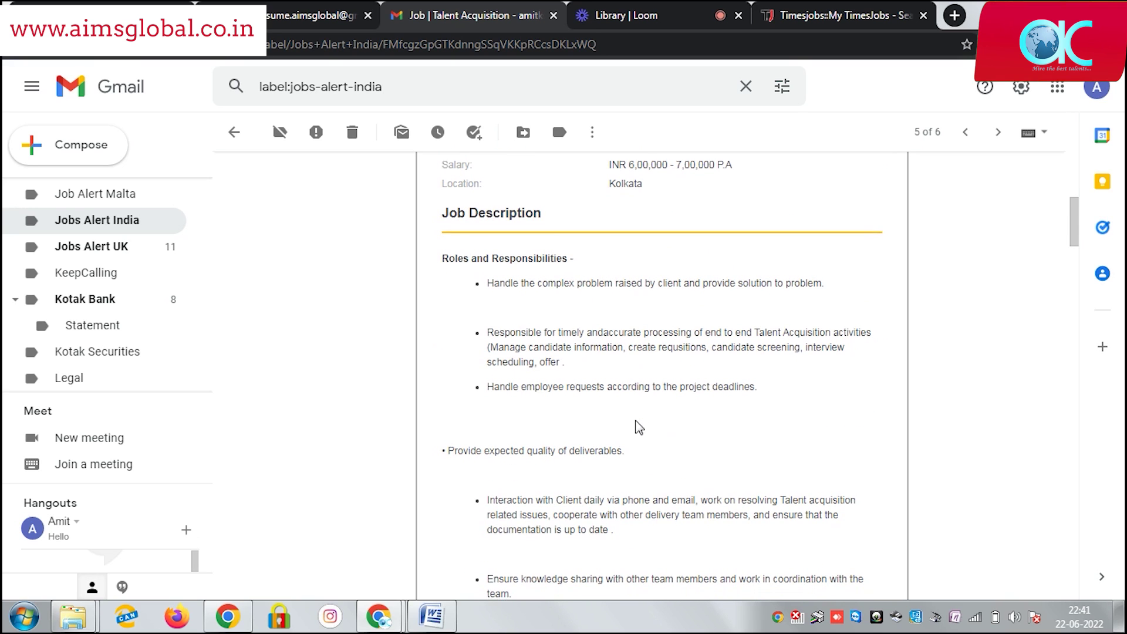
{"action": "scroll", "coordinate": [611, 414], "scroll_direction": "down", "scroll_amount": 3}
{"action": "scroll", "coordinate": [576, 335], "scroll_direction": "up", "scroll_amount": 2}
{"action": "scroll", "coordinate": [641, 407], "scroll_direction": "down", "scroll_amount": 6}
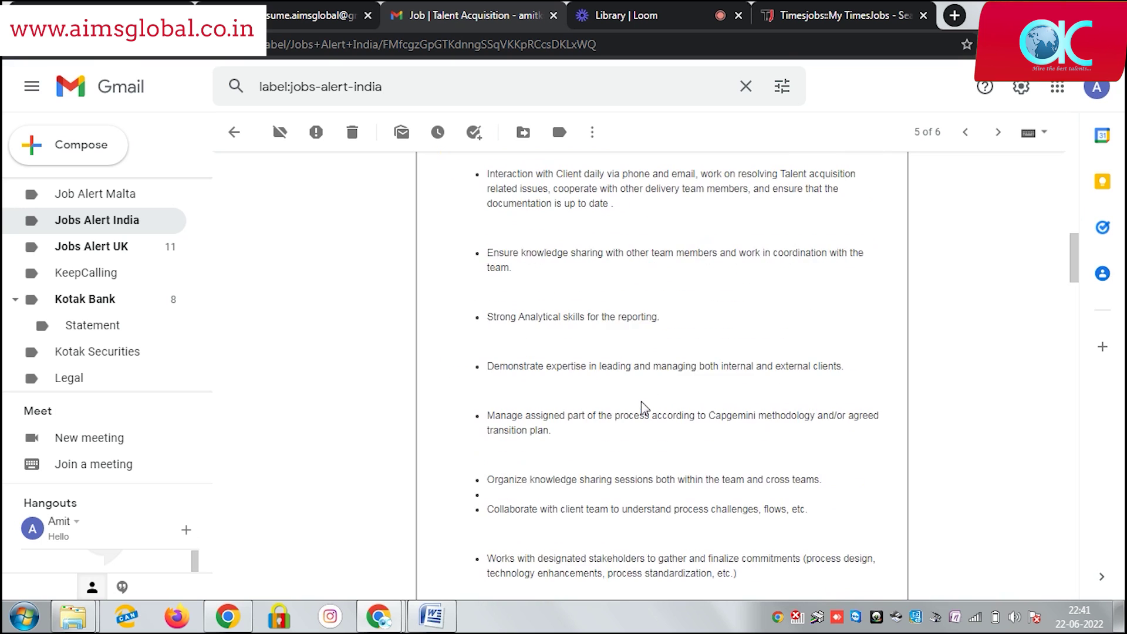
{"action": "scroll", "coordinate": [642, 407], "scroll_direction": "down", "scroll_amount": 14}
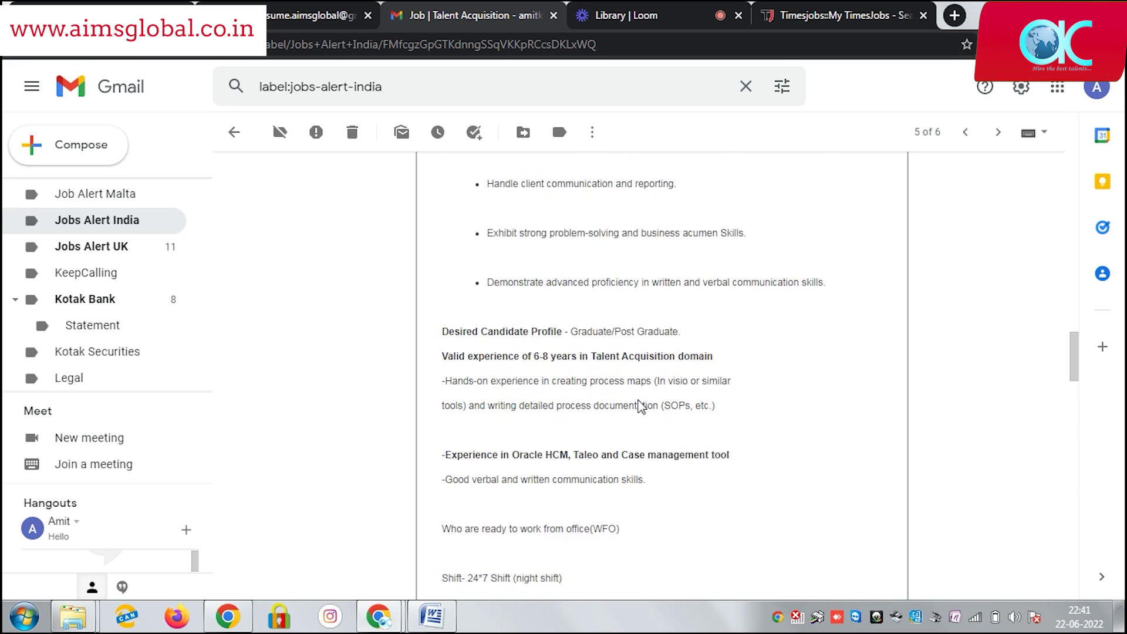
{"action": "scroll", "coordinate": [633, 406], "scroll_direction": "down", "scroll_amount": 12}
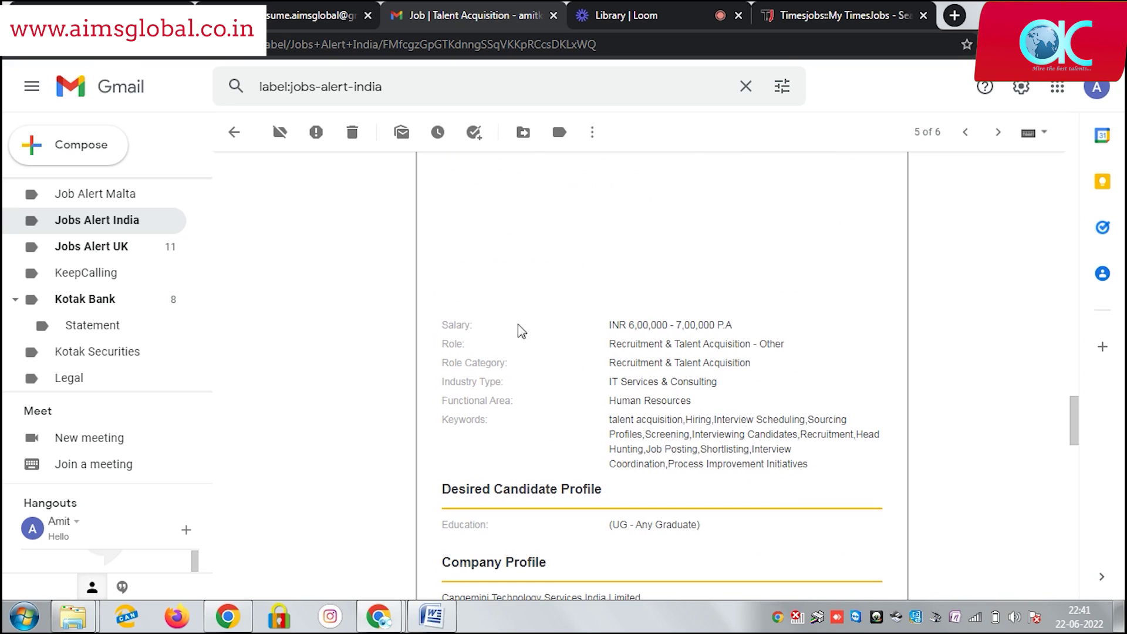
{"action": "scroll", "coordinate": [681, 336], "scroll_direction": "down", "scroll_amount": 6}
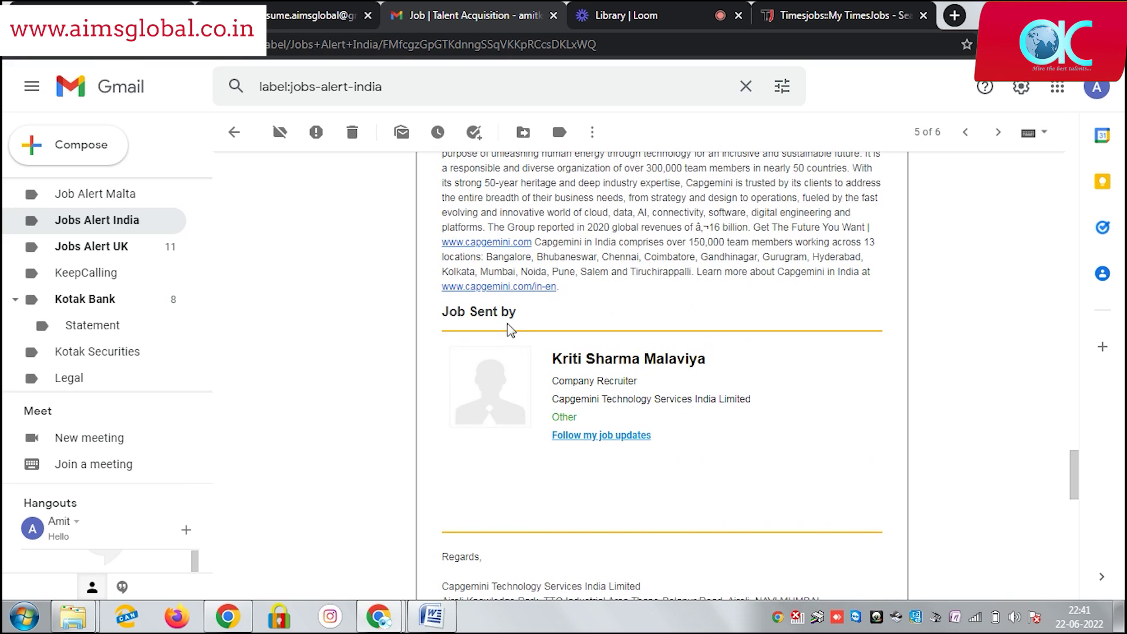
Read the TimesJobs notice that 1 recruiter bookmarked the profile, then return to Jobs Alert India
{"action": "key", "text": "u"}
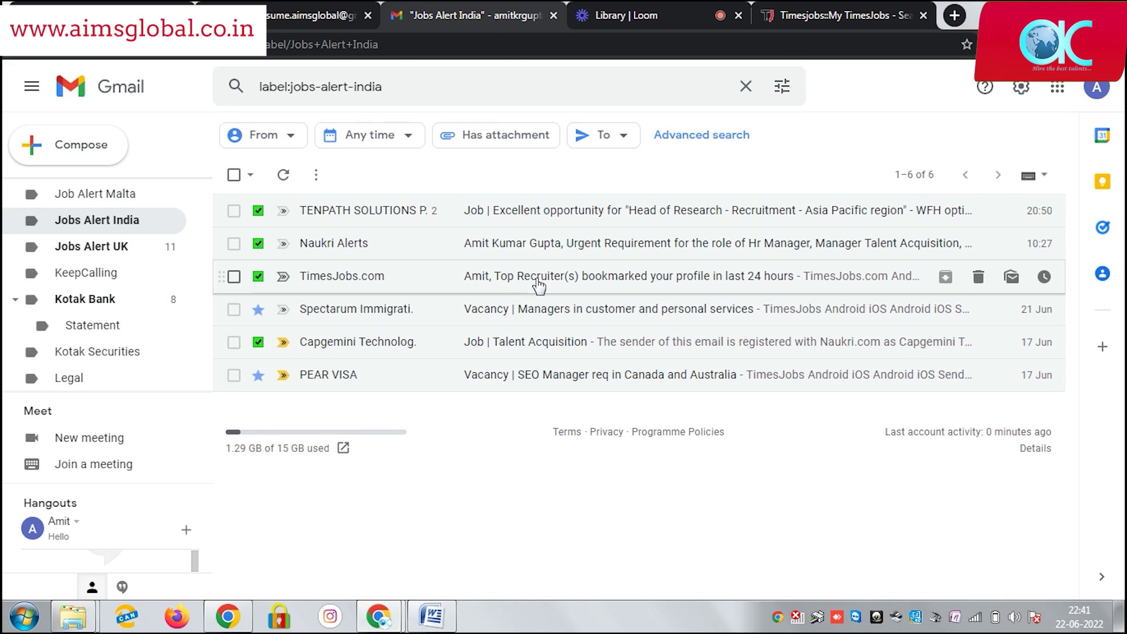
{"action": "left_click", "coordinate": [538, 286]}
{"action": "scroll", "coordinate": [651, 342], "scroll_direction": "down", "scroll_amount": 3}
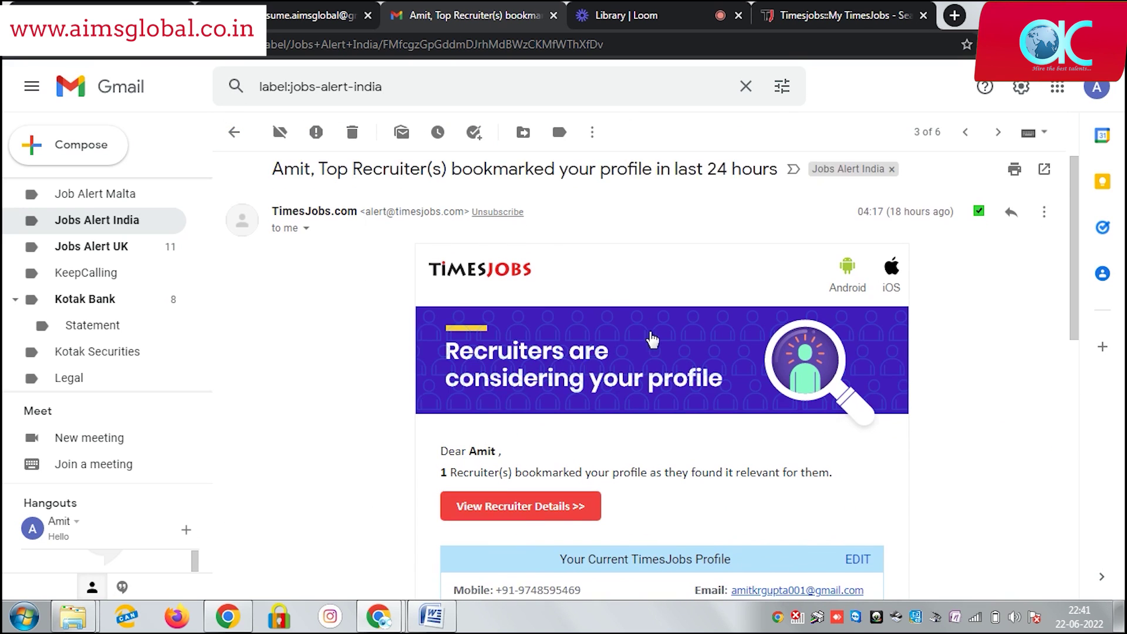
{"action": "scroll", "coordinate": [628, 320], "scroll_direction": "up", "scroll_amount": 1}
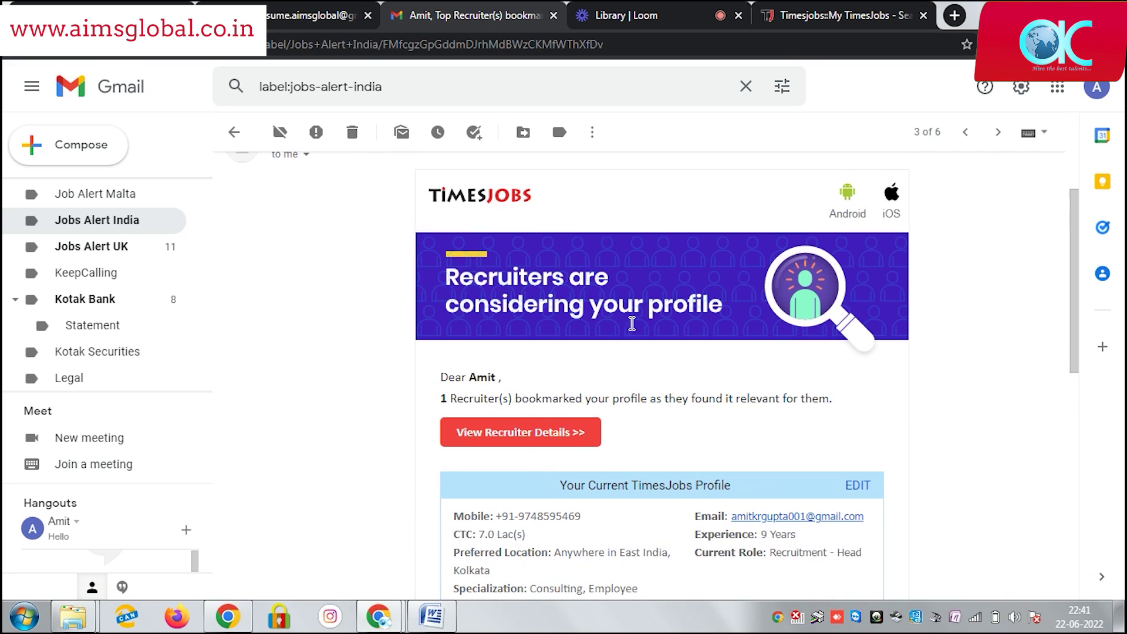
{"action": "scroll", "coordinate": [664, 388], "scroll_direction": "down", "scroll_amount": 1}
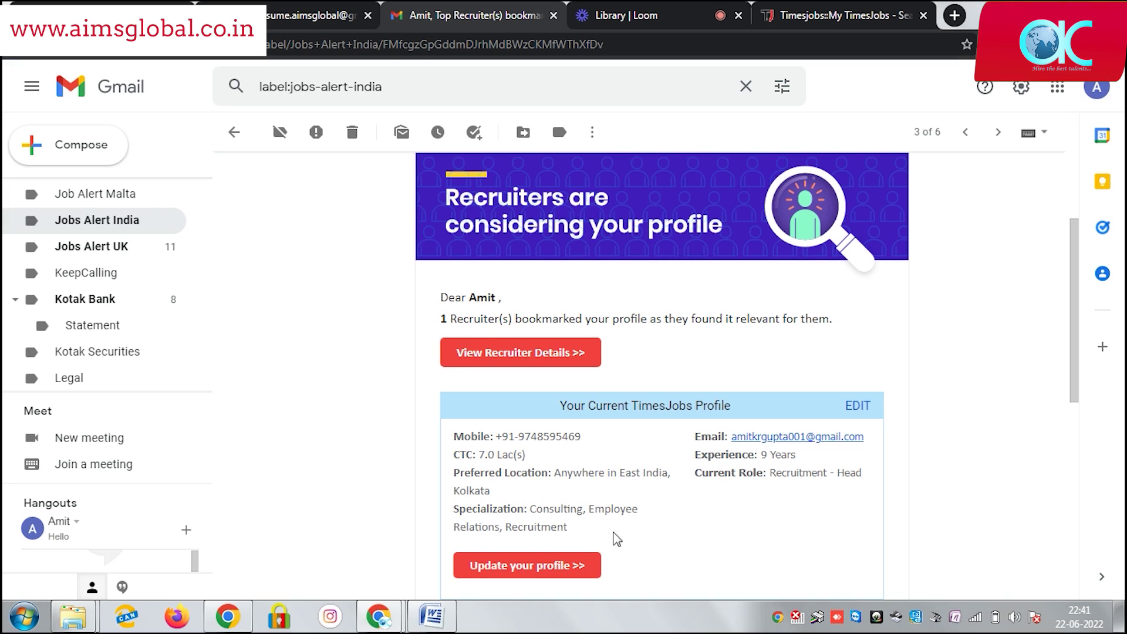
{"action": "left_click", "coordinate": [234, 132]}
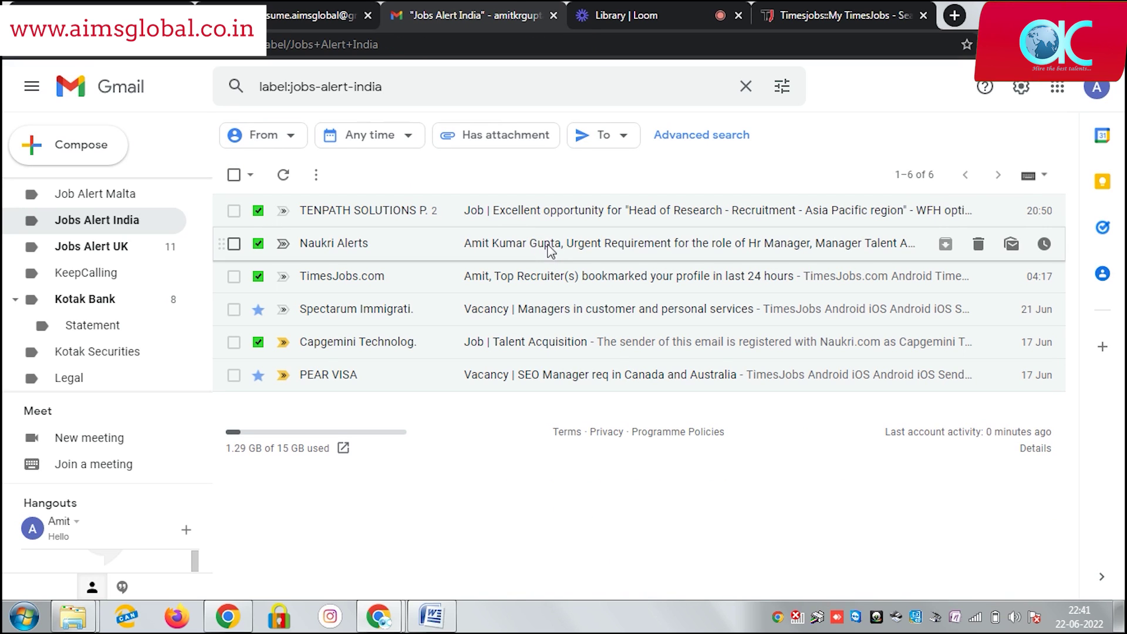
Look through the Naukri HR Business Partner and GM HR recommendations in Kolkata, then return
{"action": "left_click", "coordinate": [549, 249]}
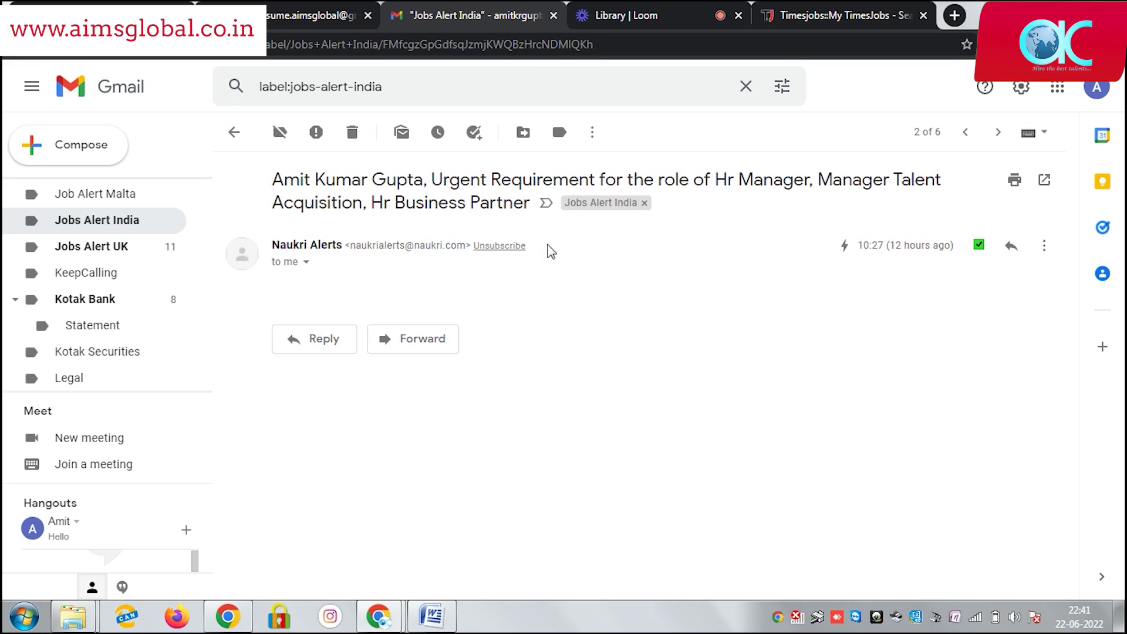
{"action": "scroll", "coordinate": [578, 293], "scroll_direction": "down", "scroll_amount": 3}
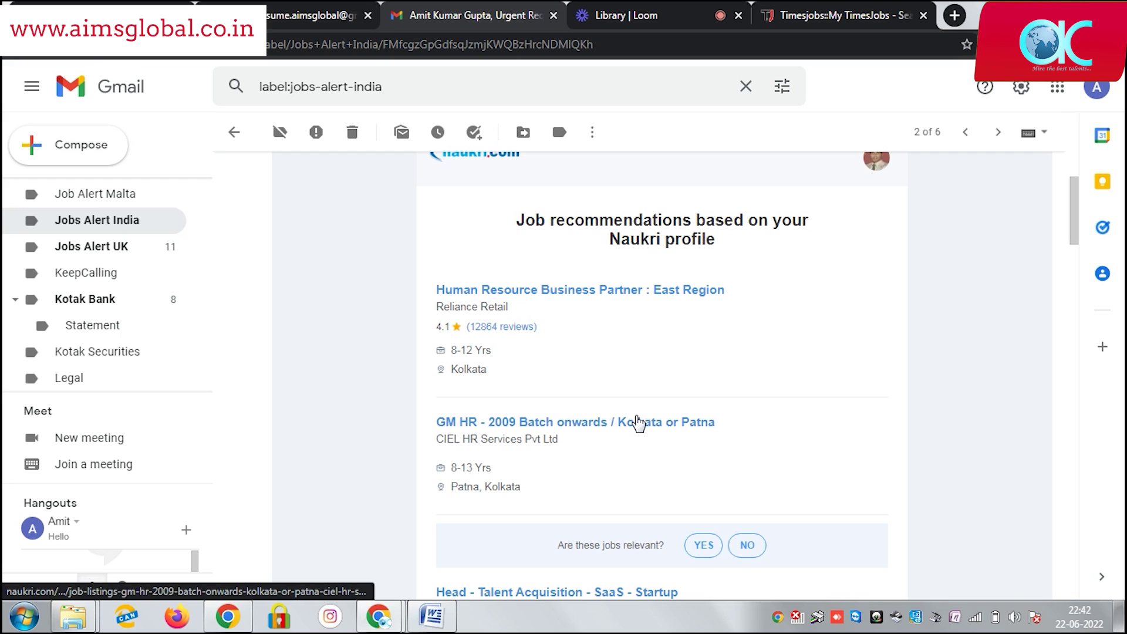
{"action": "left_click", "coordinate": [235, 133]}
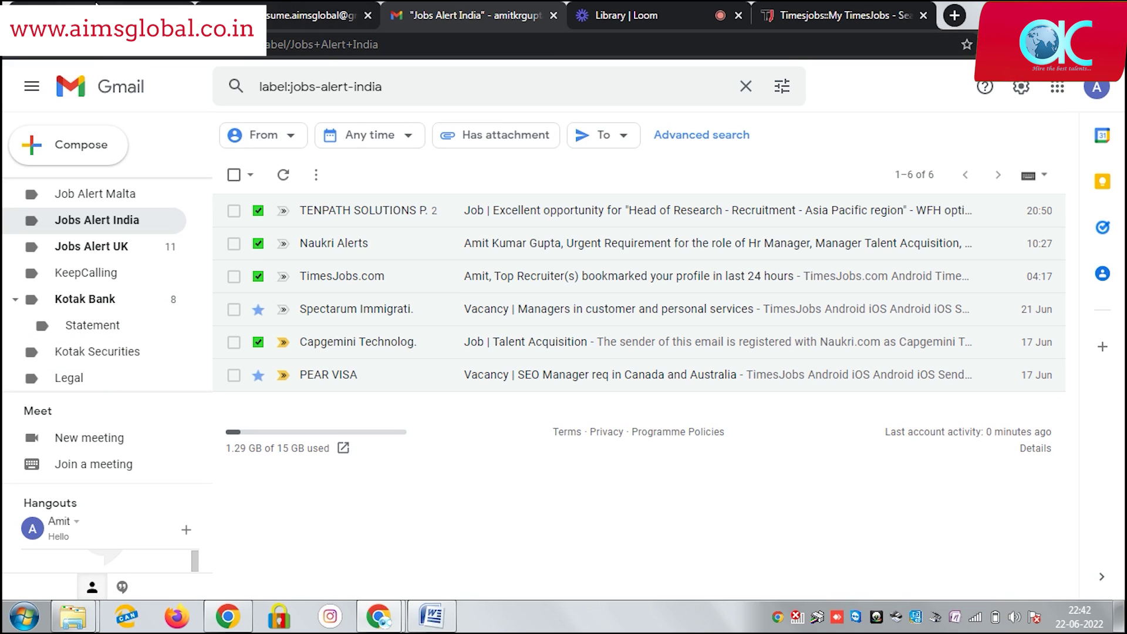
Glance at the Loom video library, then switch back to the Jobs Alert India mail tab
{"action": "left_click", "coordinate": [603, 18]}
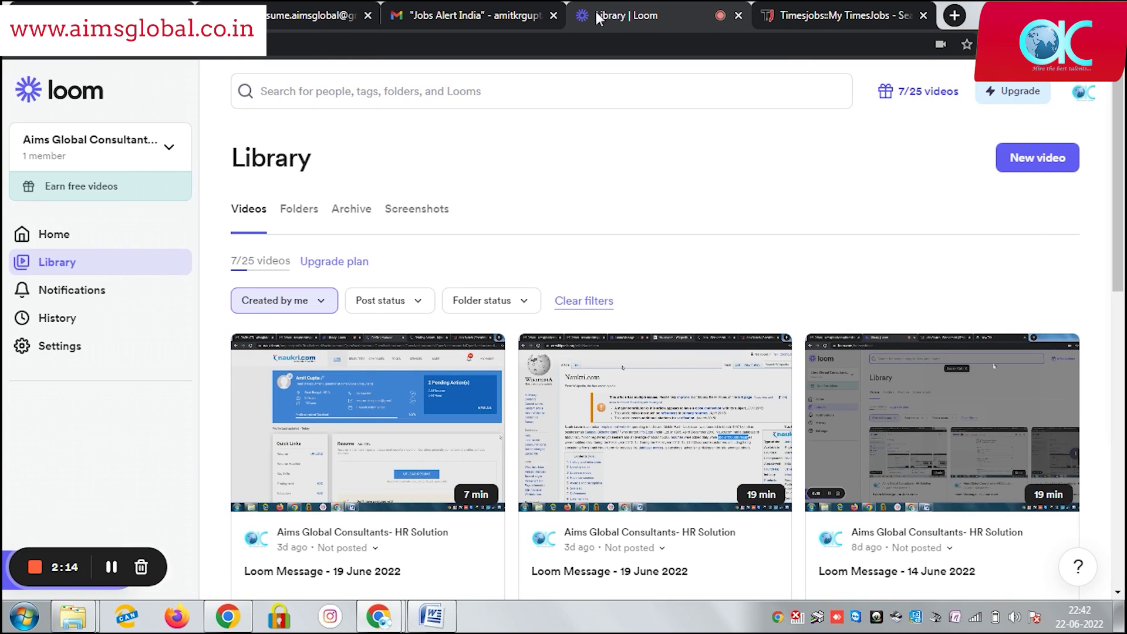
{"action": "left_click", "coordinate": [470, 15]}
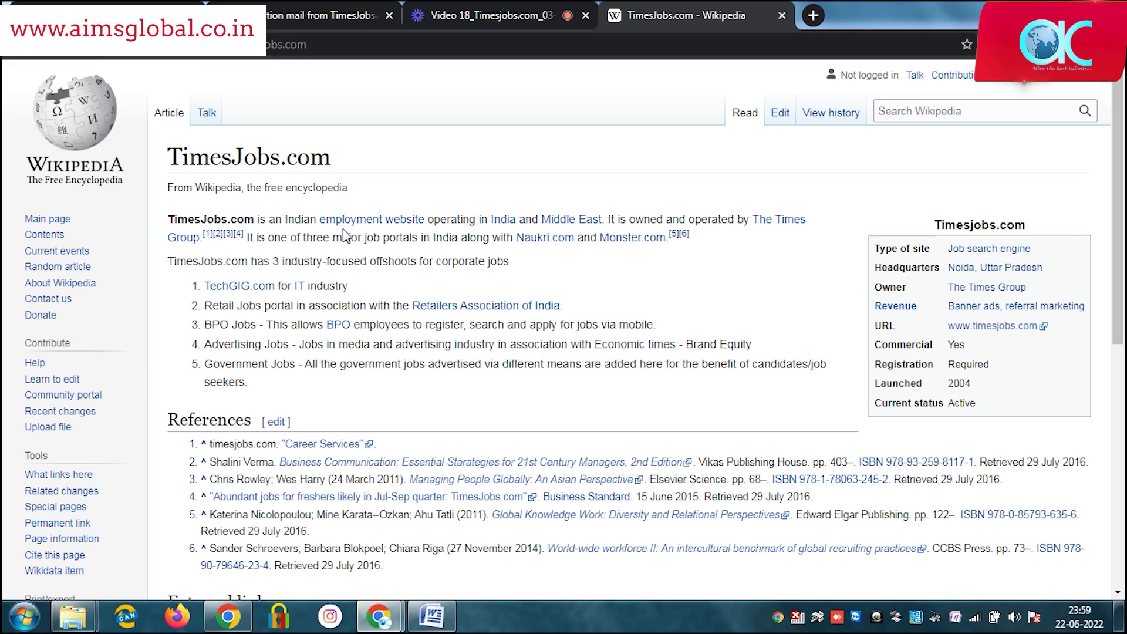
Preview the linked topics in the TimesJobs.com Wikipedia article
{"action": "mouse_move", "coordinate": [392, 228]}
{"action": "mouse_move", "coordinate": [567, 228]}
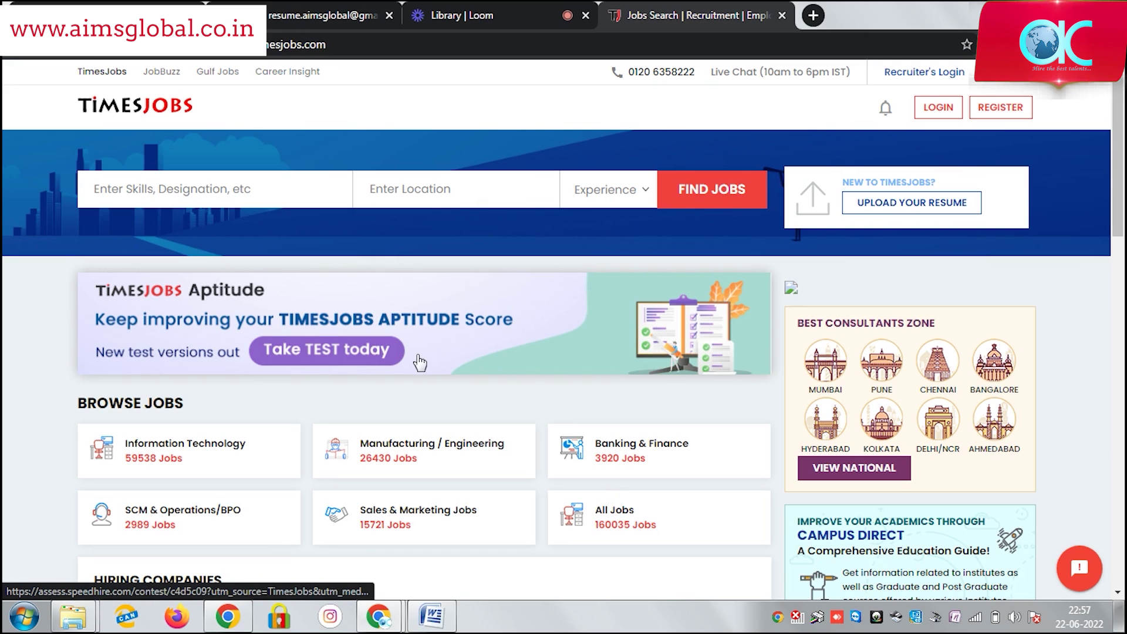
{"action": "left_click", "coordinate": [126, 187]}
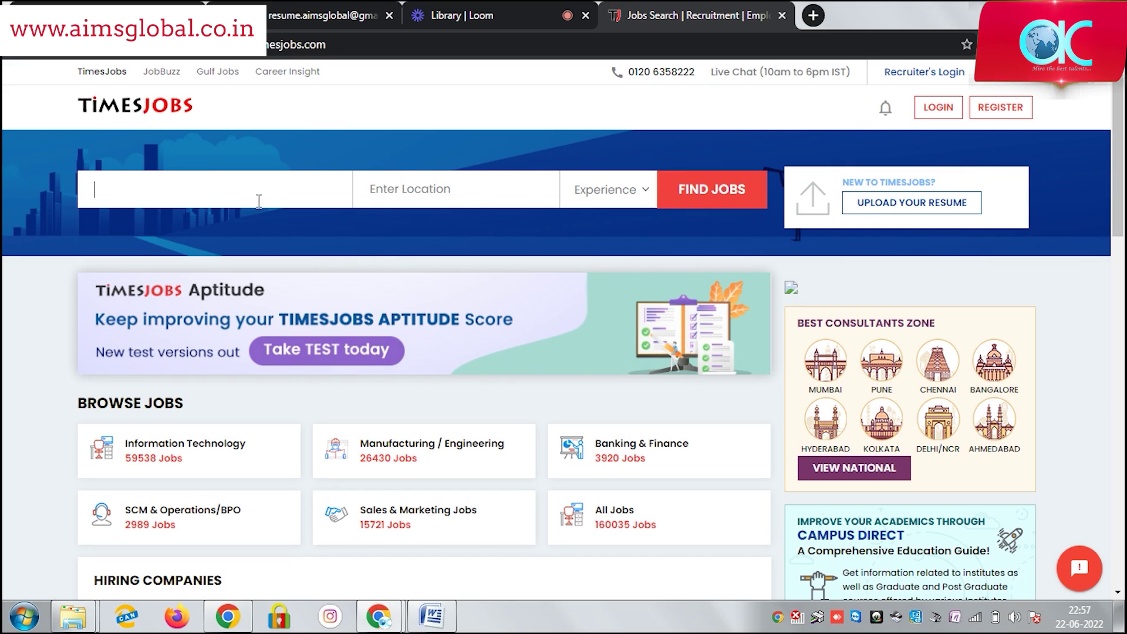
{"action": "left_click", "coordinate": [392, 194]}
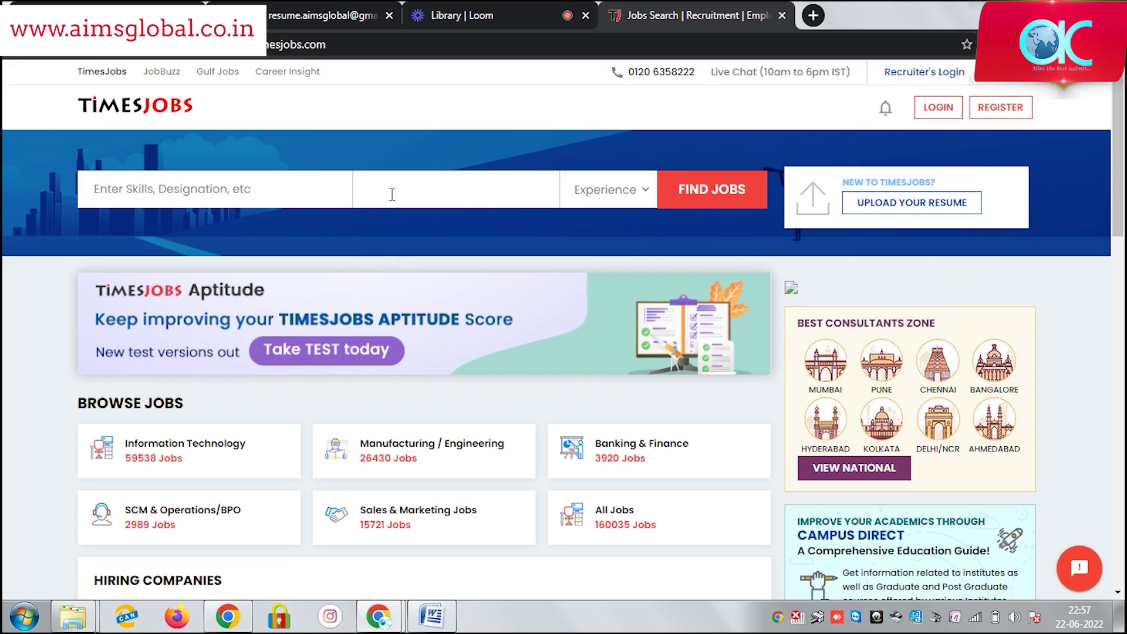
{"action": "left_click", "coordinate": [652, 198]}
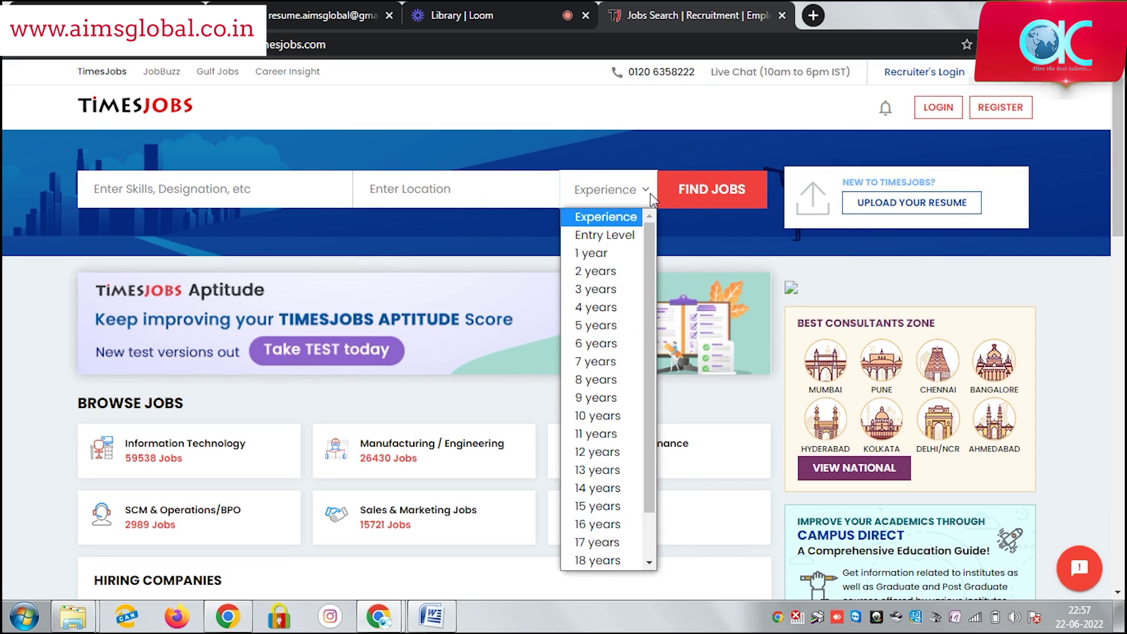
{"action": "left_click", "coordinate": [652, 200]}
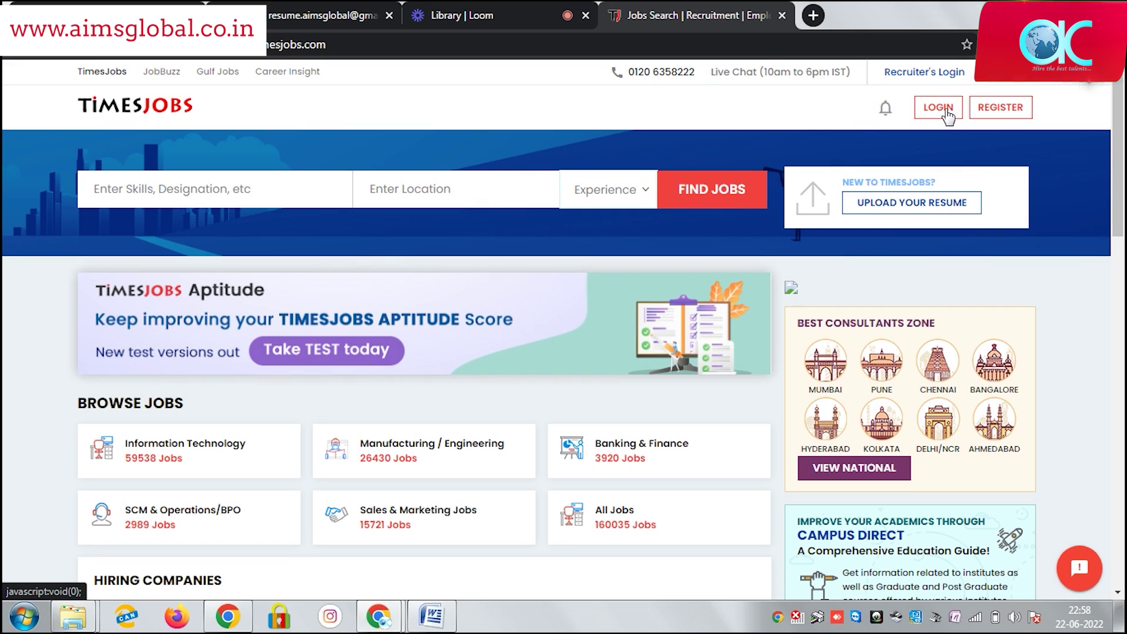
Open the TimesJobs registration form and fill in the saved login email and password
{"action": "left_click", "coordinate": [1002, 113]}
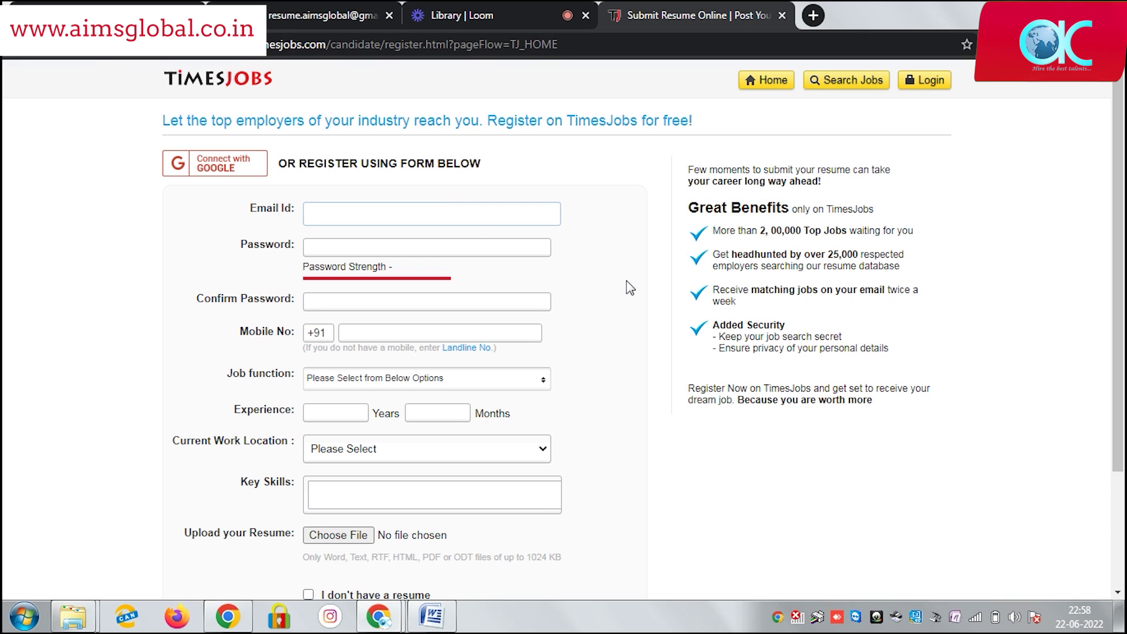
{"action": "scroll", "coordinate": [489, 470], "scroll_direction": "down", "scroll_amount": 2}
{"action": "scroll", "coordinate": [488, 466], "scroll_direction": "down", "scroll_amount": 1}
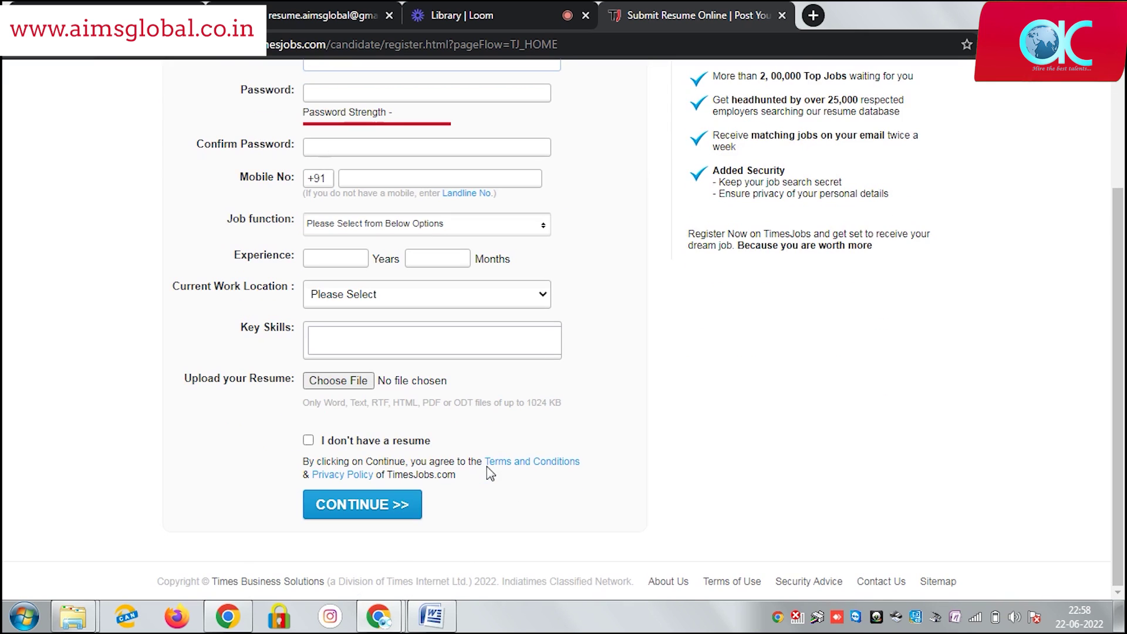
{"action": "scroll", "coordinate": [487, 470], "scroll_direction": "up", "scroll_amount": 3}
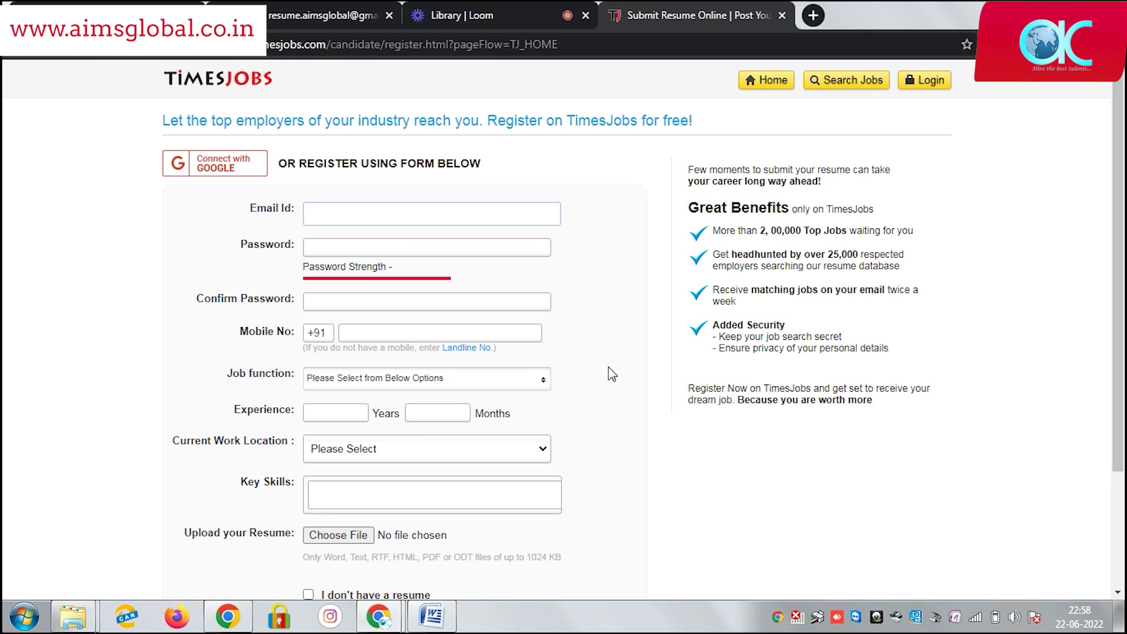
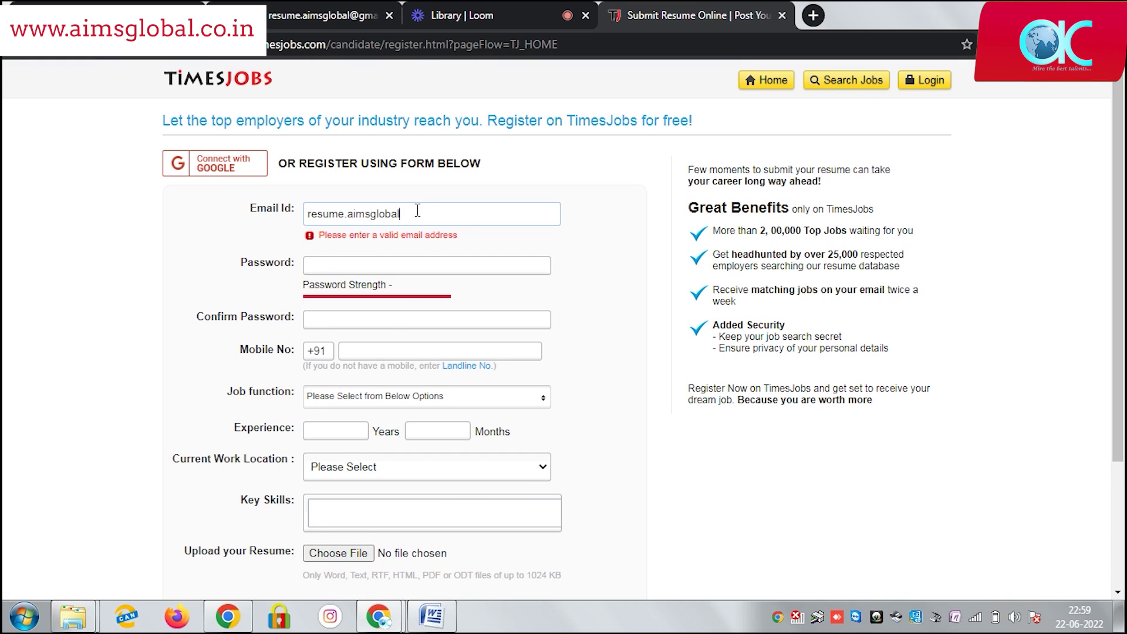
{"action": "left_click", "coordinate": [368, 254]}
{"action": "scroll", "coordinate": [368, 254], "scroll_direction": "down", "scroll_amount": 3}
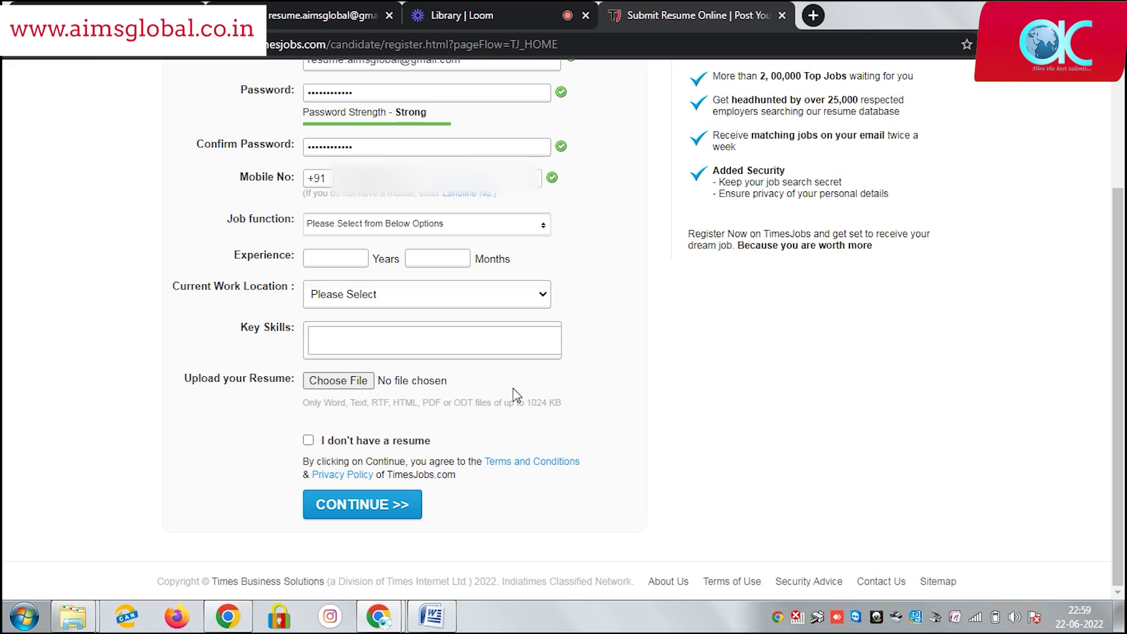
Set the job function to Human Resource / IR / Training & Development
{"action": "left_click", "coordinate": [366, 231]}
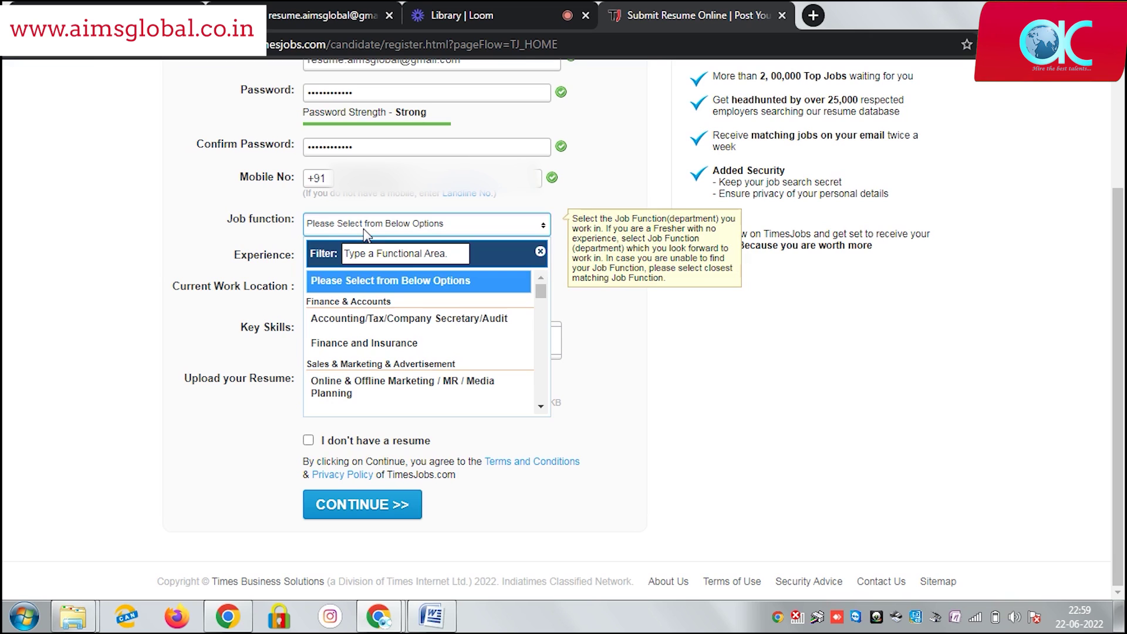
{"action": "left_click", "coordinate": [379, 249]}
{"action": "left_click_drag", "start_coordinate": [540, 291], "coordinate": [537, 307]}
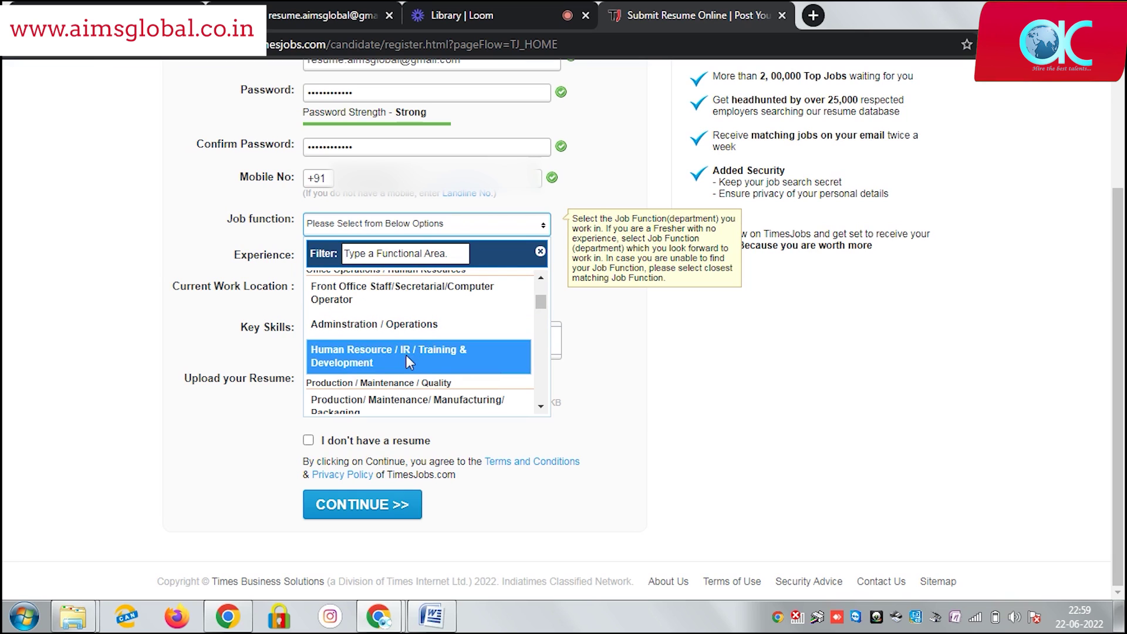
{"action": "scroll", "coordinate": [406, 355], "scroll_direction": "down", "scroll_amount": 2}
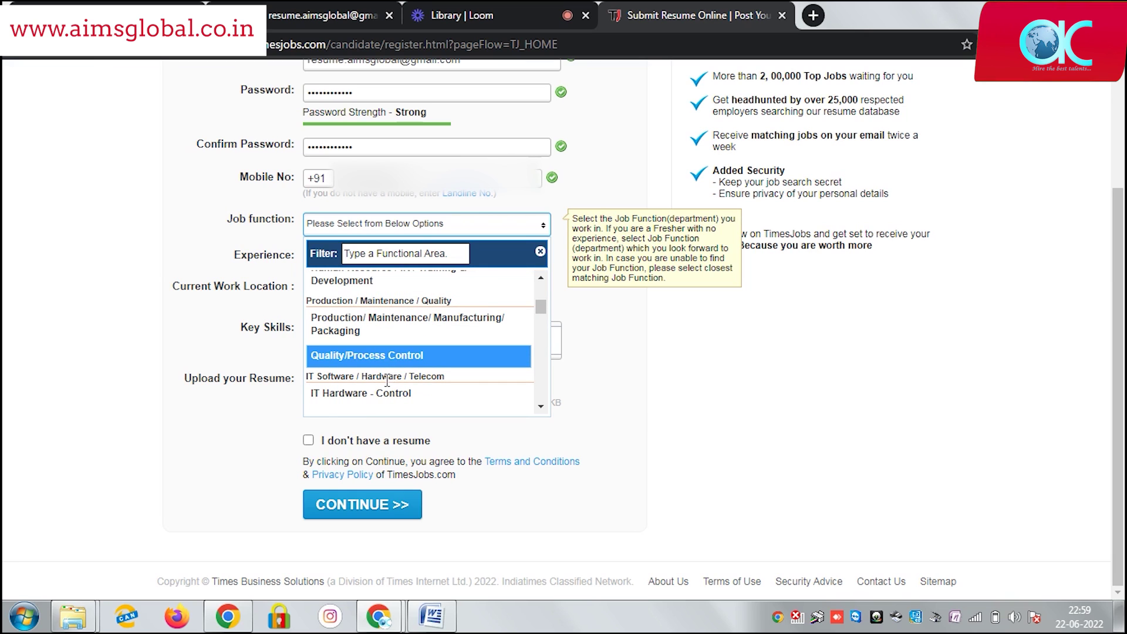
{"action": "scroll", "coordinate": [361, 364], "scroll_direction": "down", "scroll_amount": 2}
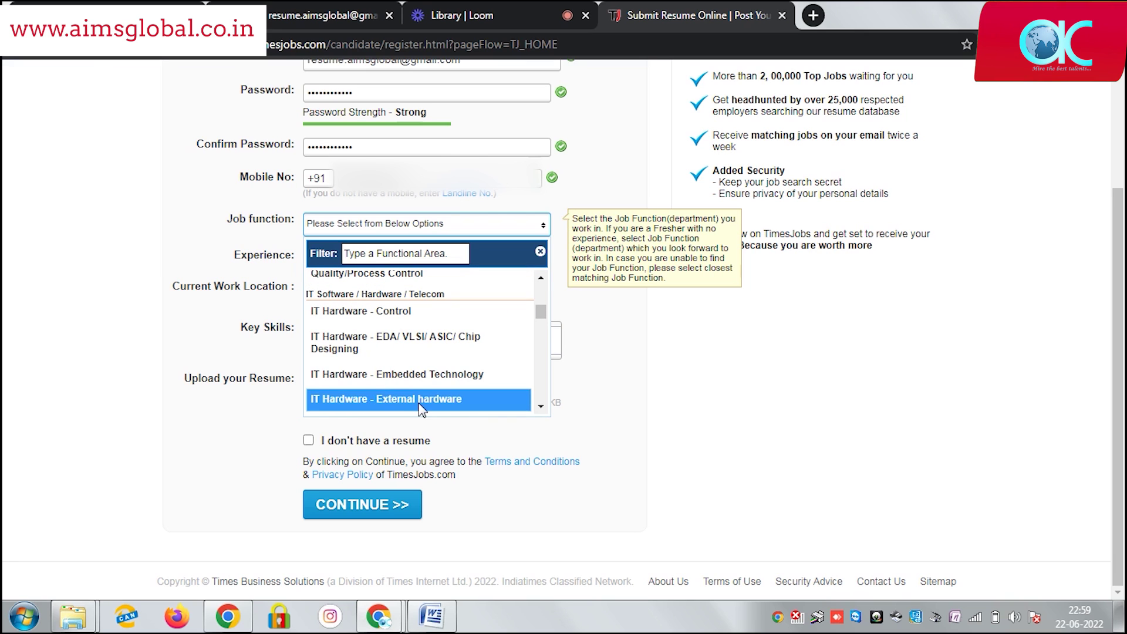
{"action": "scroll", "coordinate": [417, 400], "scroll_direction": "down", "scroll_amount": 8}
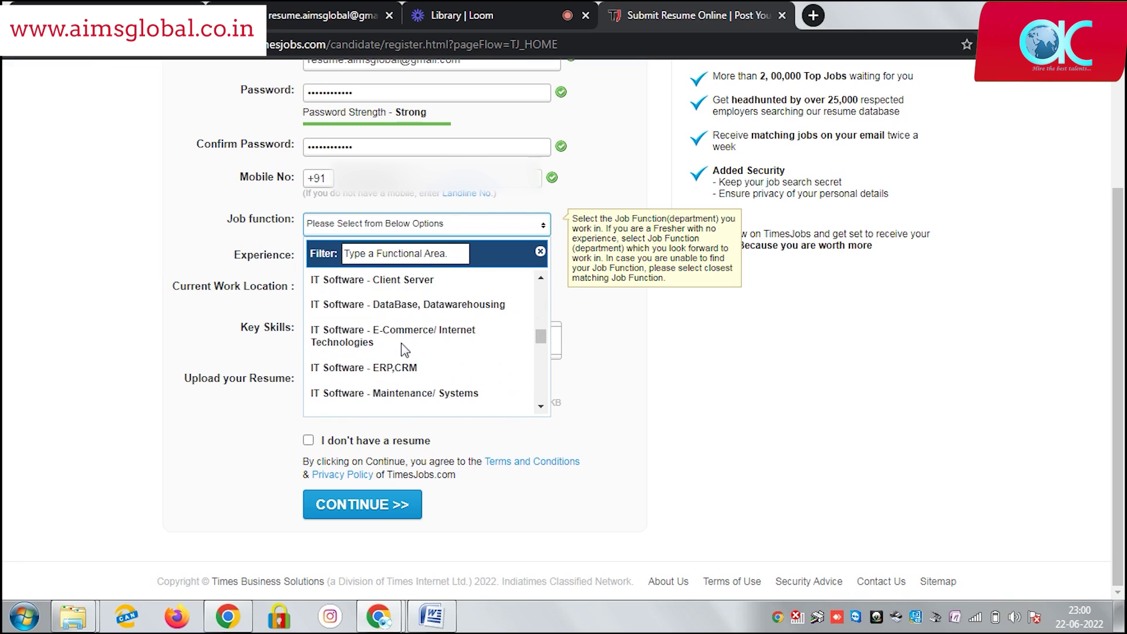
{"action": "scroll", "coordinate": [411, 376], "scroll_direction": "down", "scroll_amount": 8}
{"action": "scroll", "coordinate": [400, 376], "scroll_direction": "up", "scroll_amount": 10}
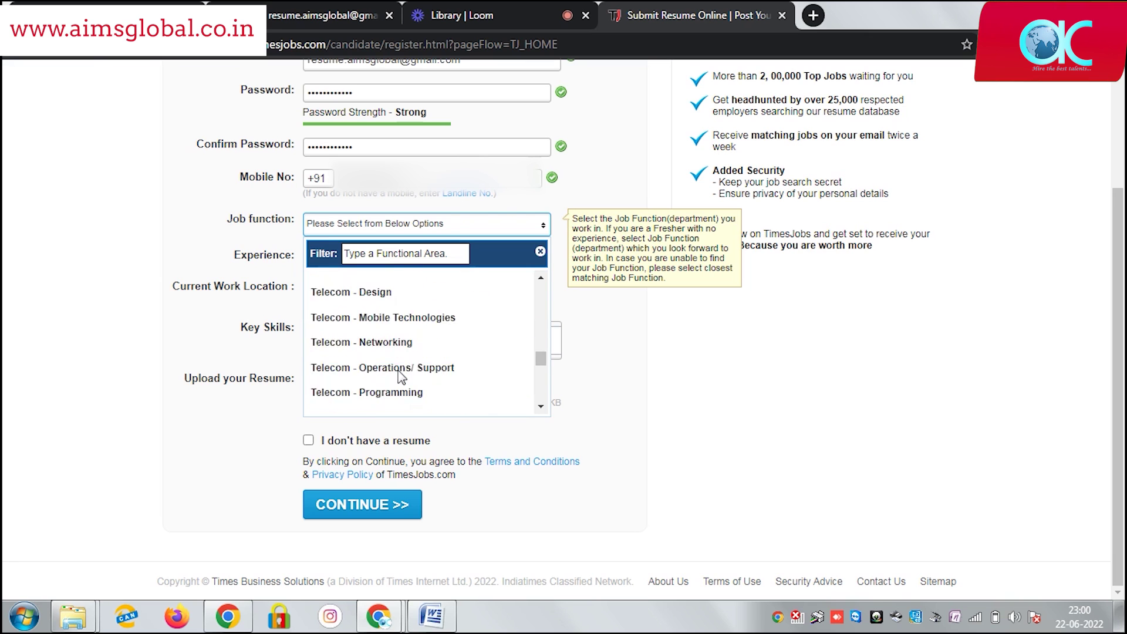
{"action": "scroll", "coordinate": [401, 376], "scroll_direction": "down", "scroll_amount": 15}
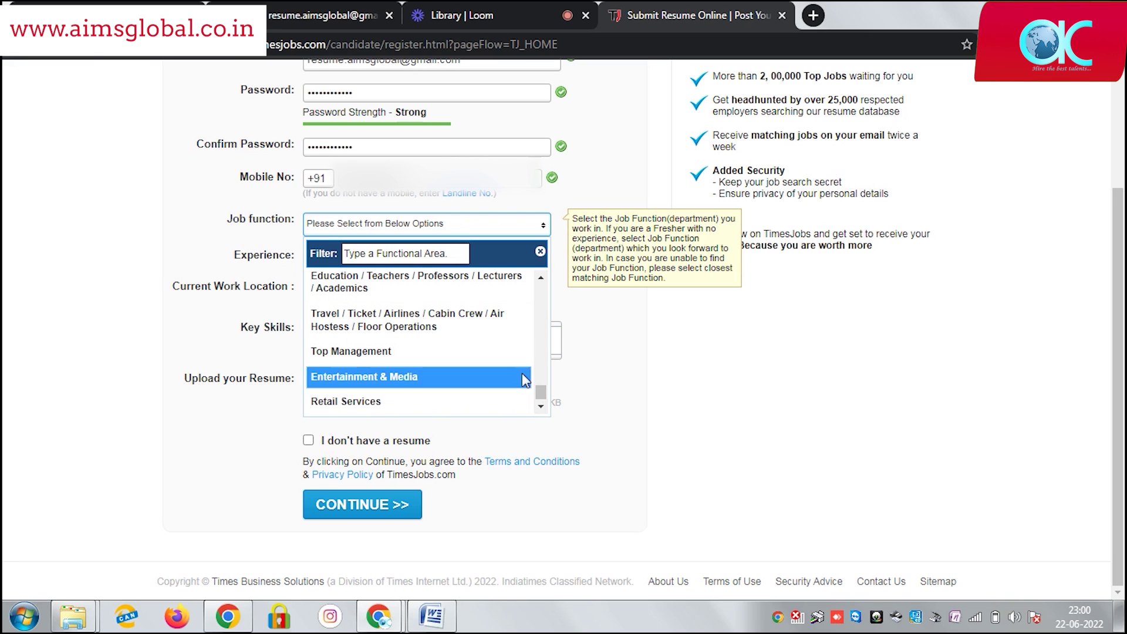
{"action": "left_click_drag", "start_coordinate": [542, 401], "coordinate": [545, 294]}
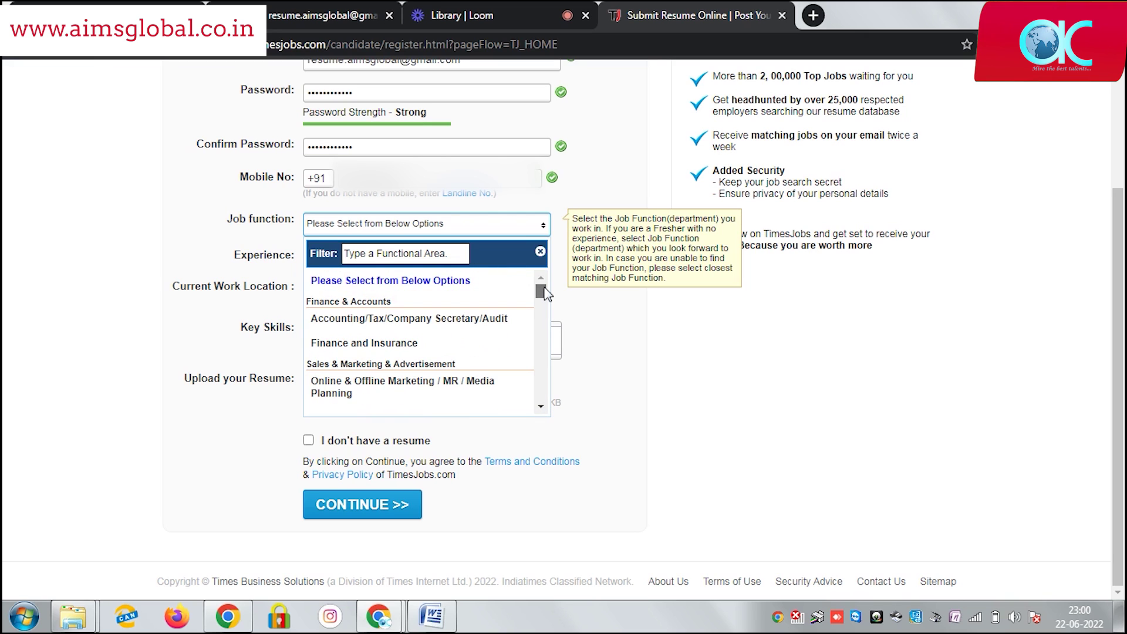
{"action": "left_click", "coordinate": [405, 251]}
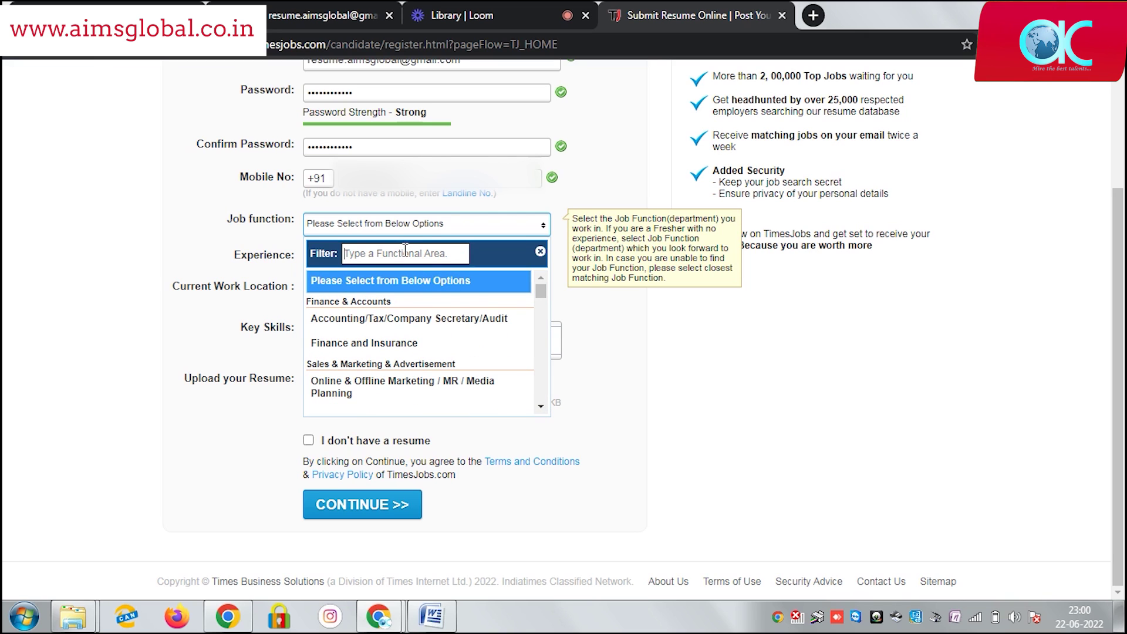
{"action": "type", "text": "Human"}
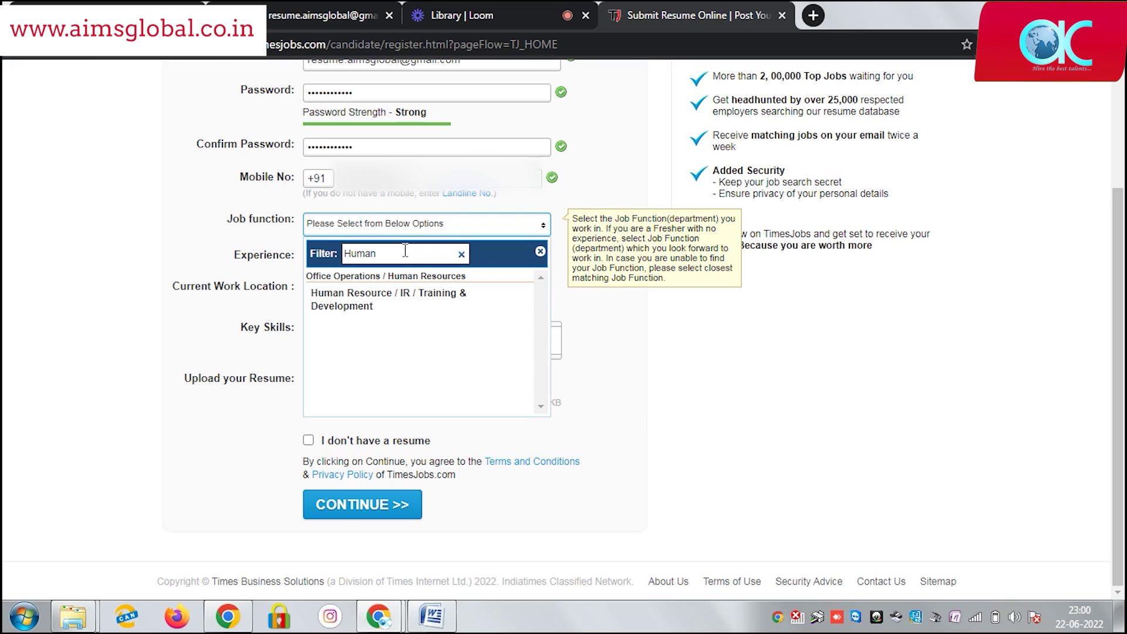
{"action": "left_click", "coordinate": [374, 295]}
Enter 10 years 00 months of experience and choose Kolkata as current work location
{"action": "left_click", "coordinate": [336, 259]}
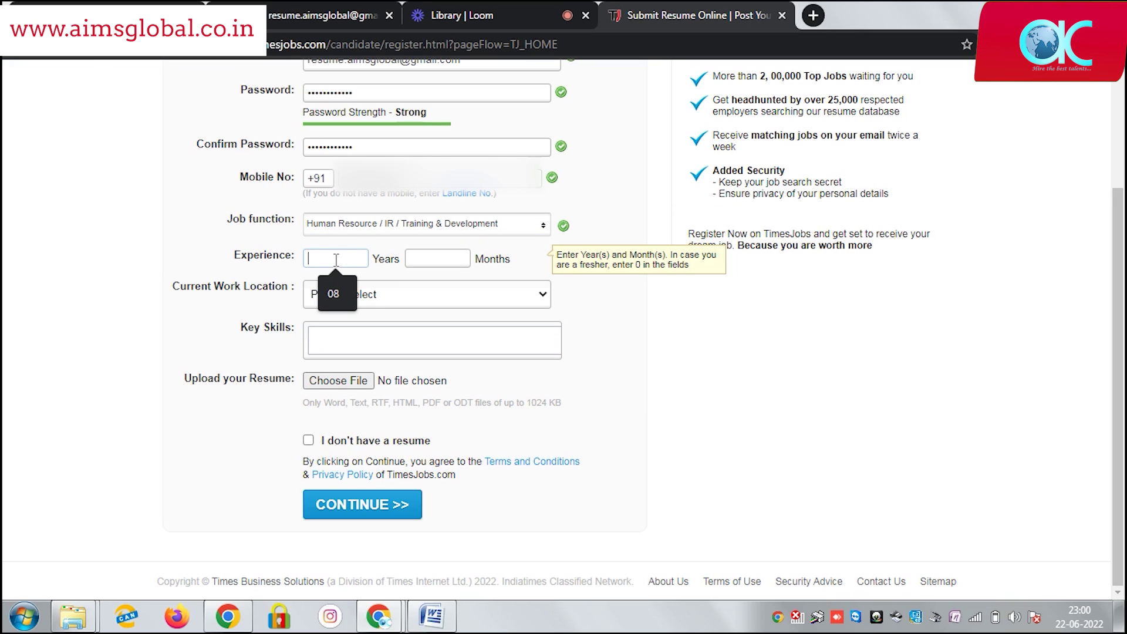
{"action": "type", "text": "10"}
{"action": "left_click", "coordinate": [423, 259]}
{"action": "type", "text": "00"}
{"action": "left_click", "coordinate": [349, 295]}
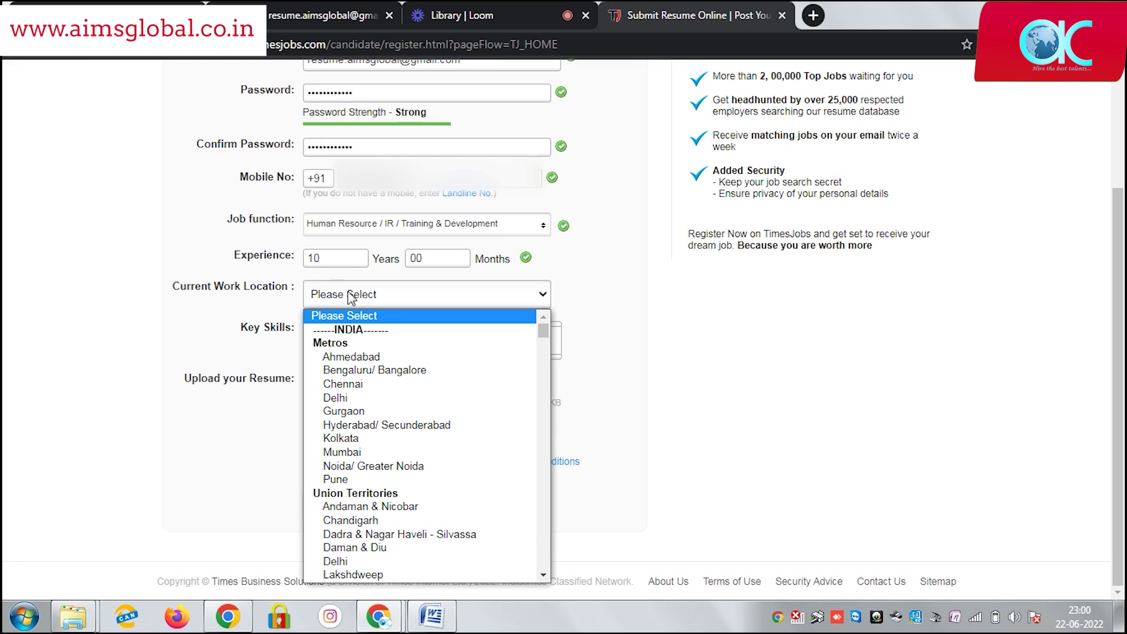
{"action": "key", "text": "k"}
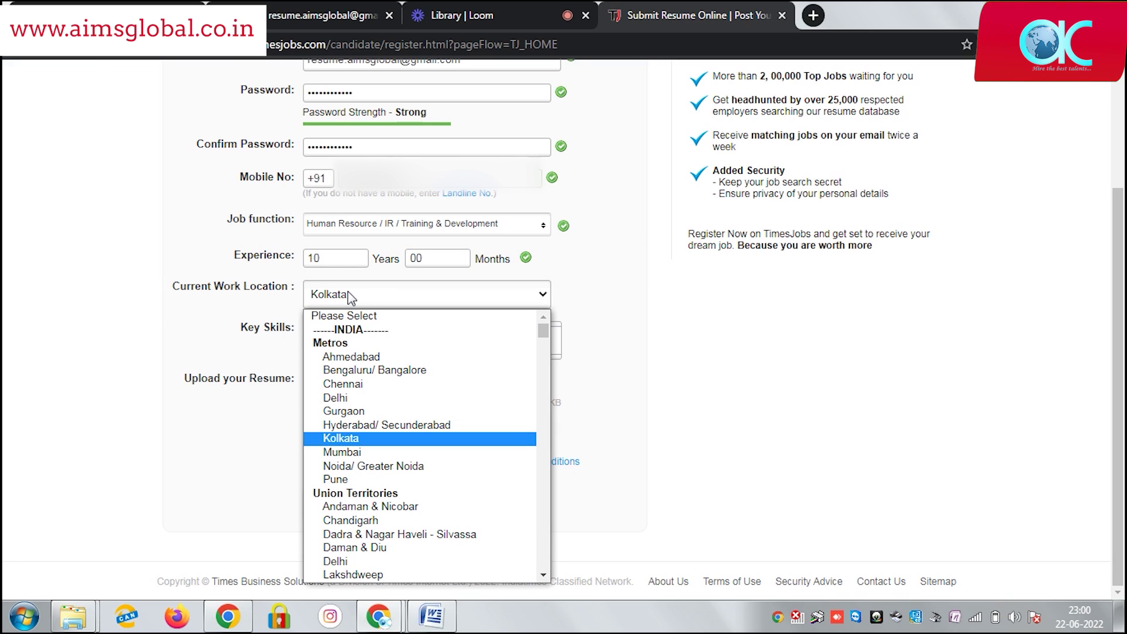
{"action": "scroll", "coordinate": [708, 313], "scroll_direction": "down", "scroll_amount": 2}
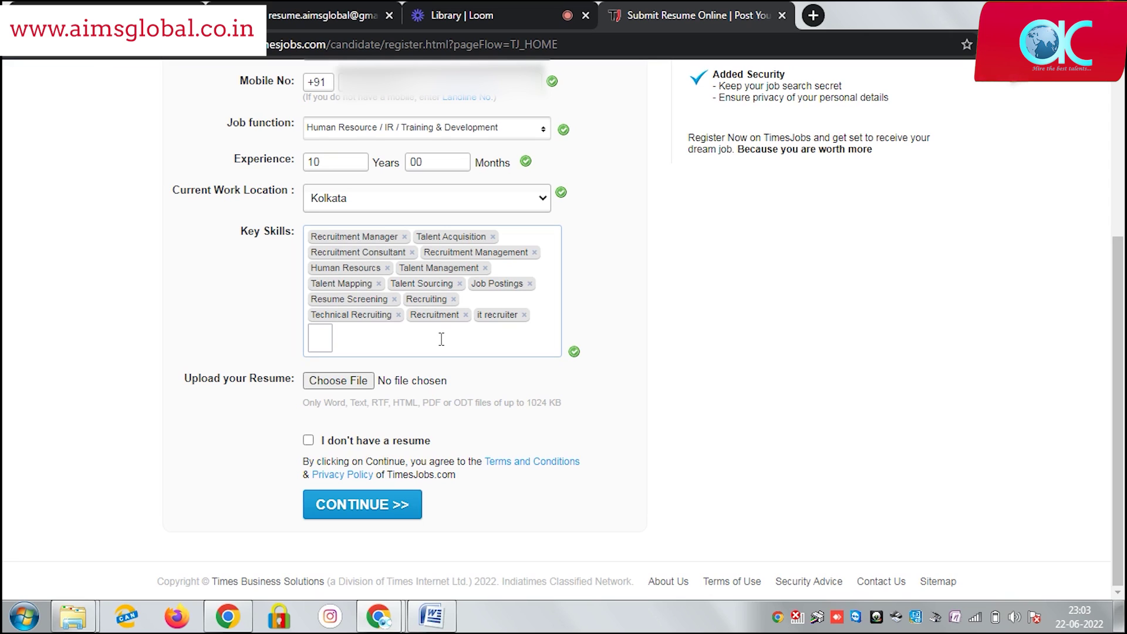
Attach the cover letter file from CV for job portal as the resume, then bring up Word
{"action": "left_click", "coordinate": [322, 391]}
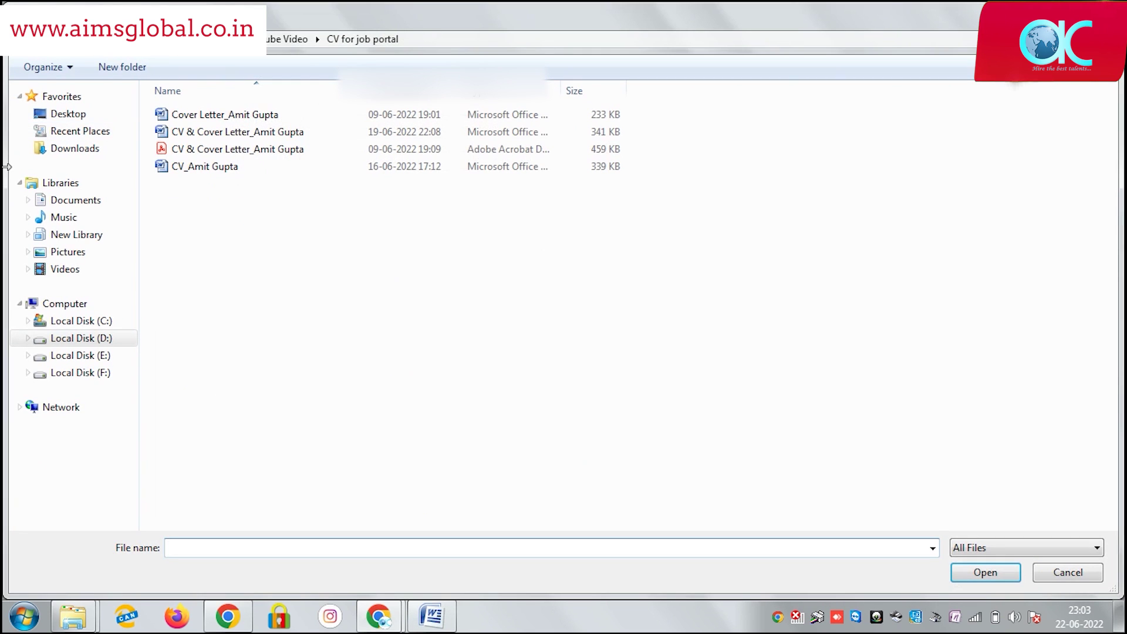
{"action": "double_click", "coordinate": [221, 114]}
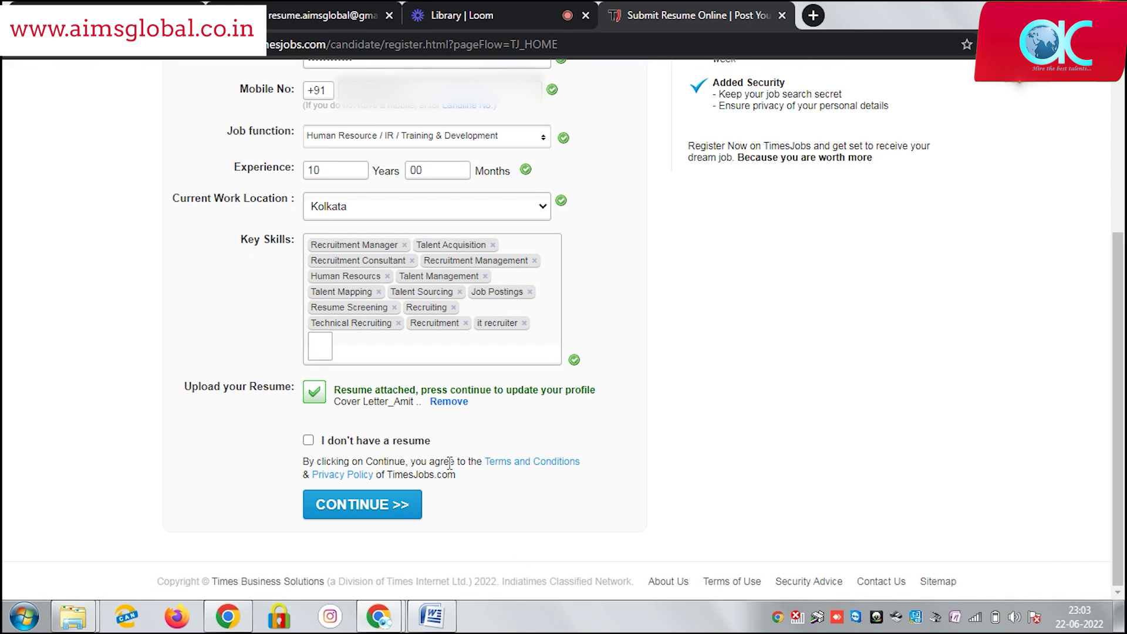
{"action": "left_click", "coordinate": [432, 617]}
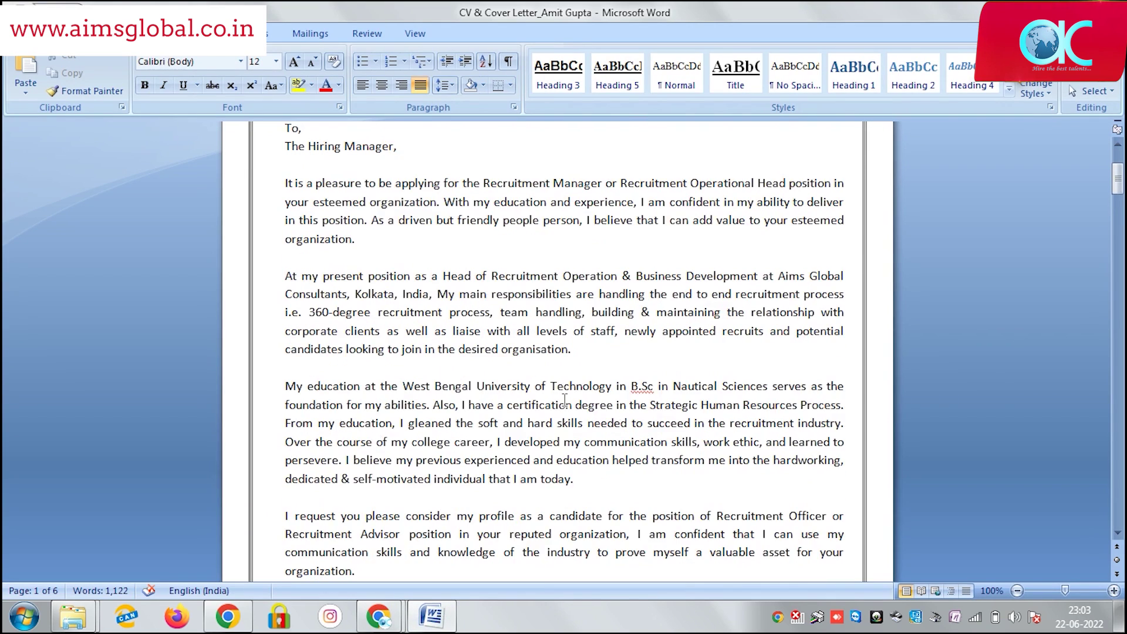
Skim the CV and cover letter in Word, then return to the TimesJobs registration window
{"action": "scroll", "coordinate": [565, 399], "scroll_direction": "down", "scroll_amount": 5}
{"action": "scroll", "coordinate": [565, 399], "scroll_direction": "down", "scroll_amount": 12}
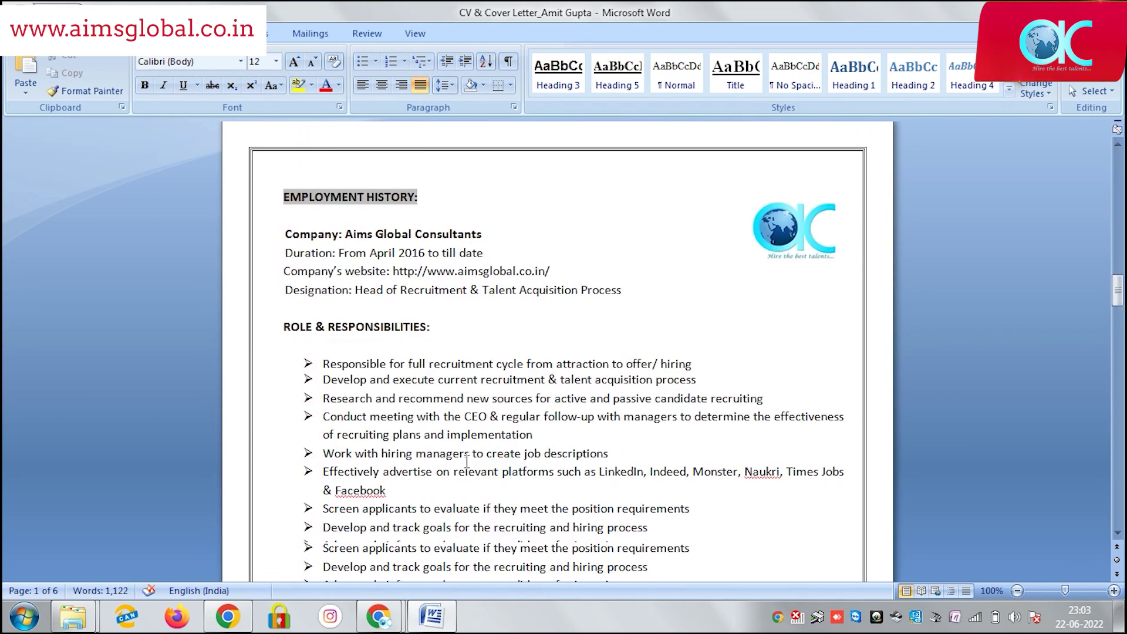
{"action": "scroll", "coordinate": [463, 460], "scroll_direction": "down", "scroll_amount": 15}
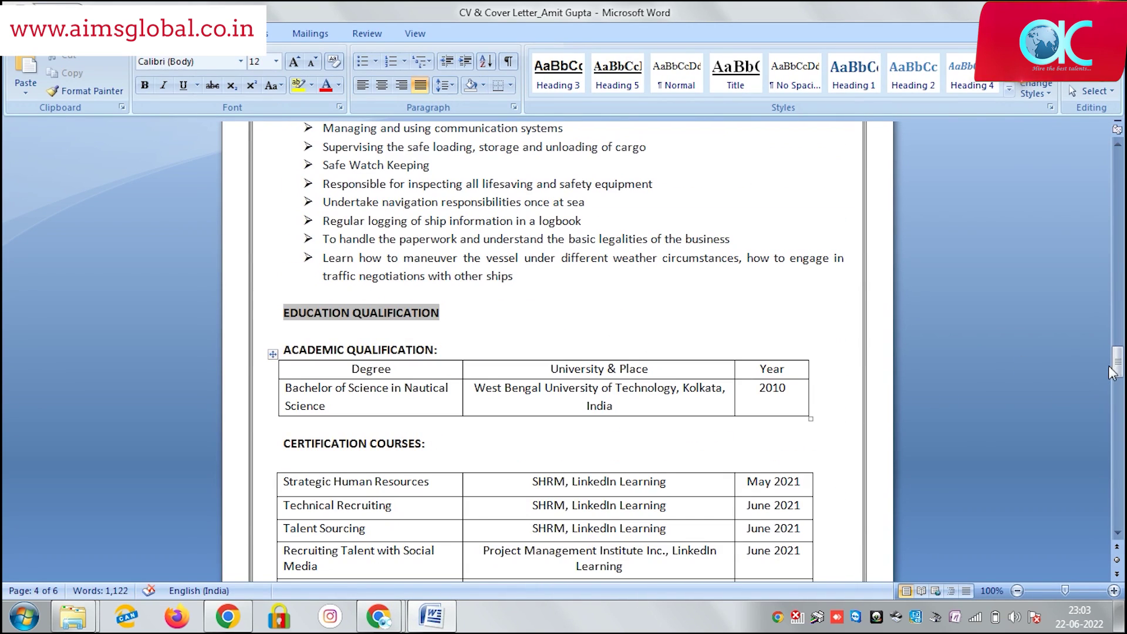
{"action": "left_click_drag", "start_coordinate": [1111, 373], "coordinate": [1117, 167]}
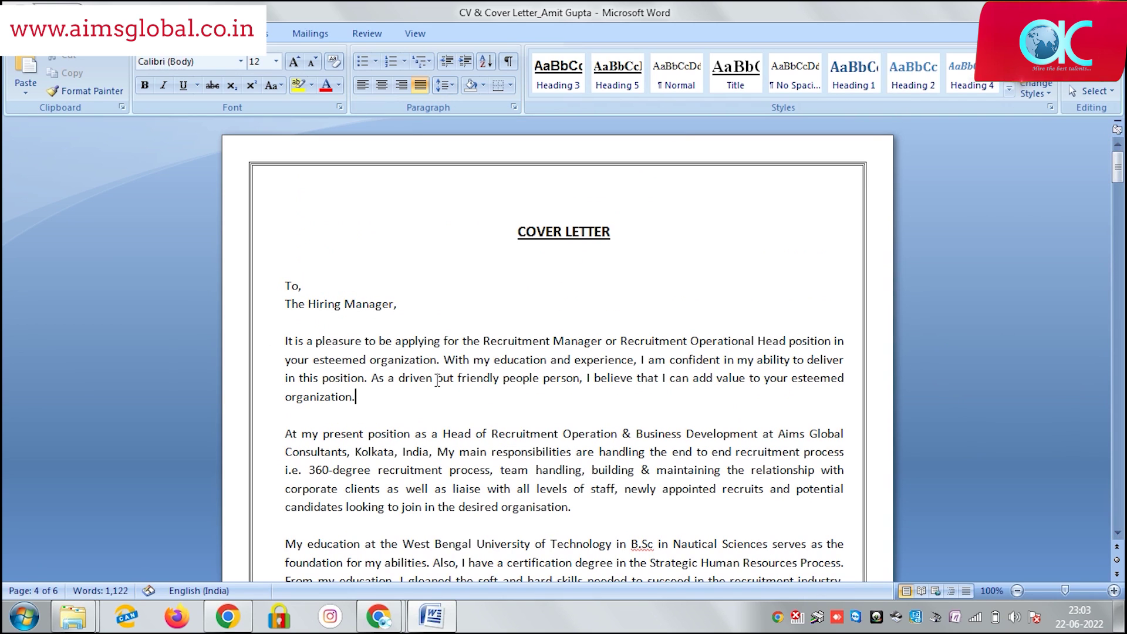
{"action": "left_click", "coordinate": [377, 620]}
{"action": "left_click", "coordinate": [429, 540]}
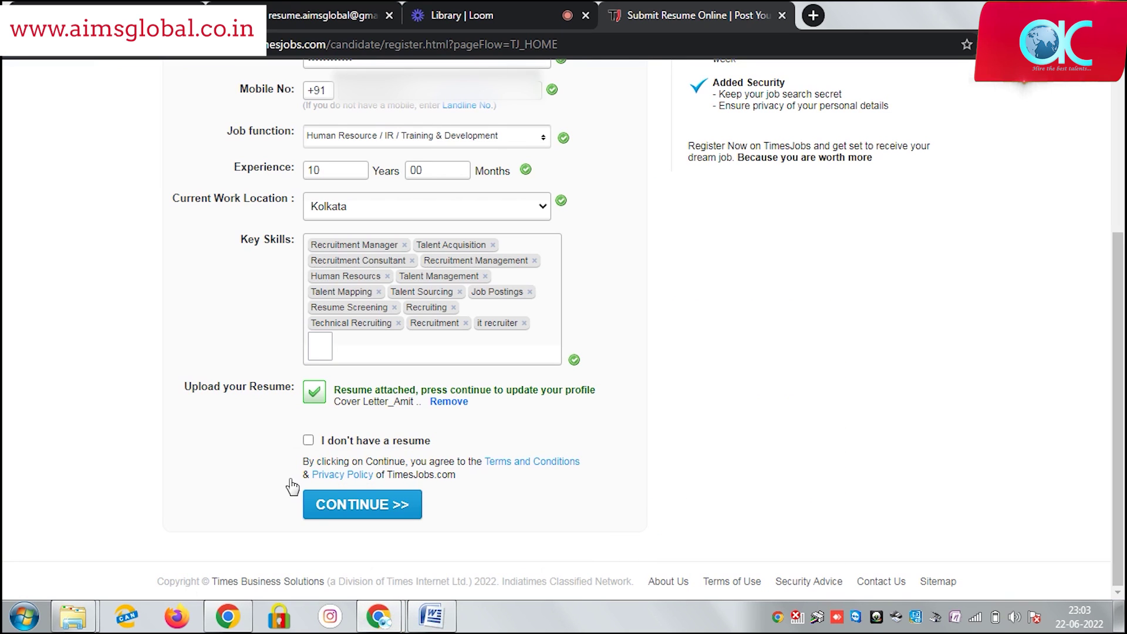
Switch to uploading a resume and attach the cover letter document from CV for job portal
{"action": "left_click", "coordinate": [308, 440]}
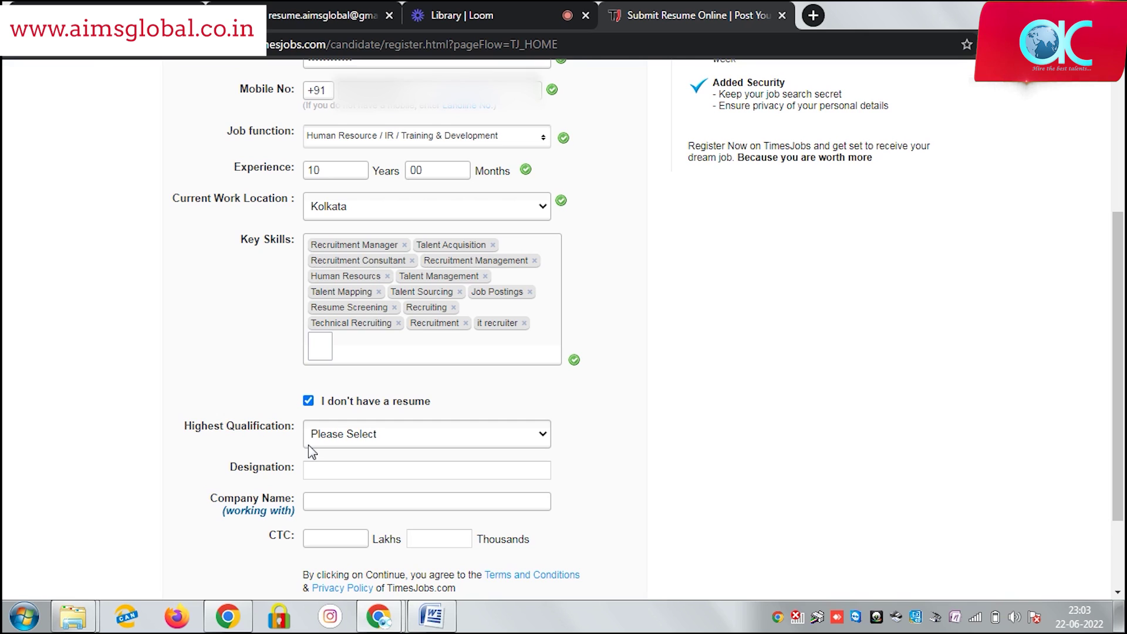
{"action": "scroll", "coordinate": [812, 390], "scroll_direction": "down", "scroll_amount": 3}
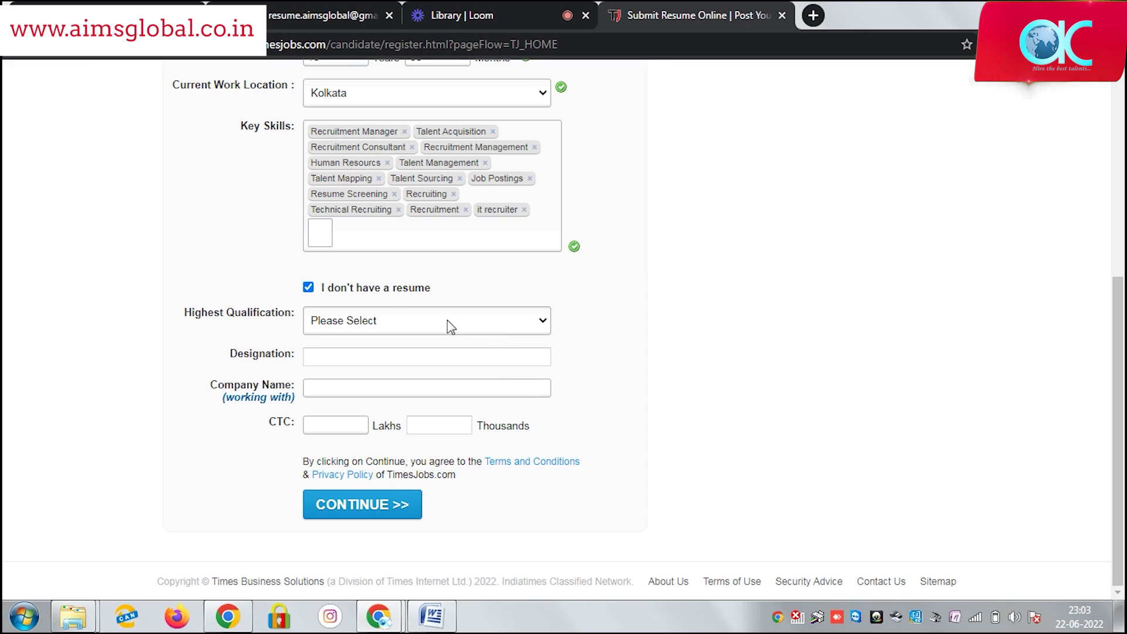
{"action": "left_click", "coordinate": [308, 287]}
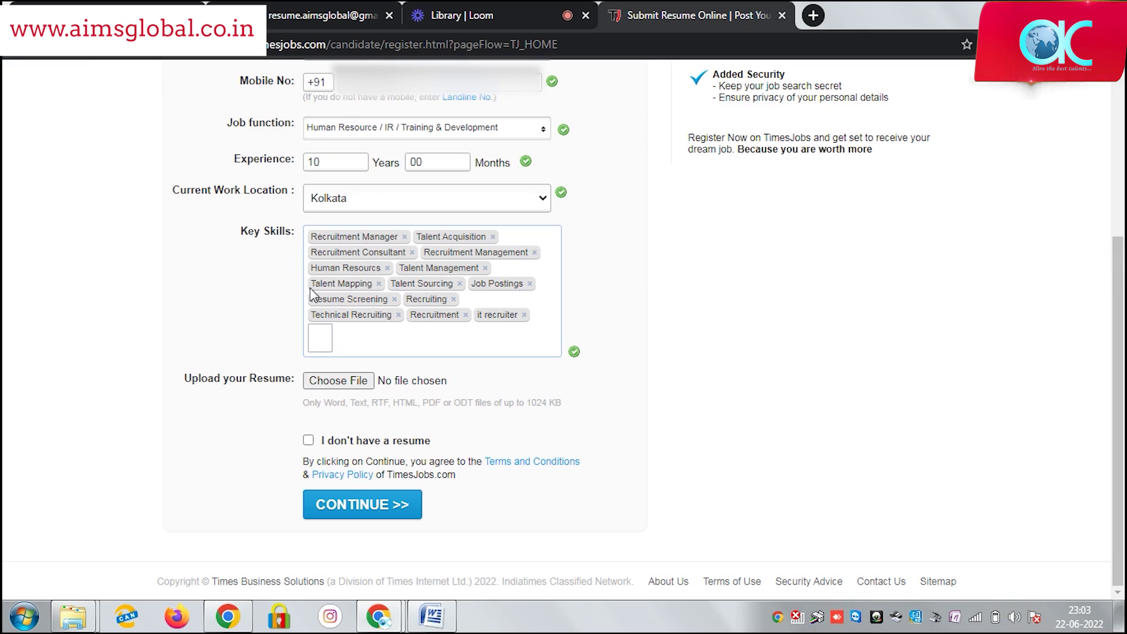
{"action": "left_click", "coordinate": [339, 384]}
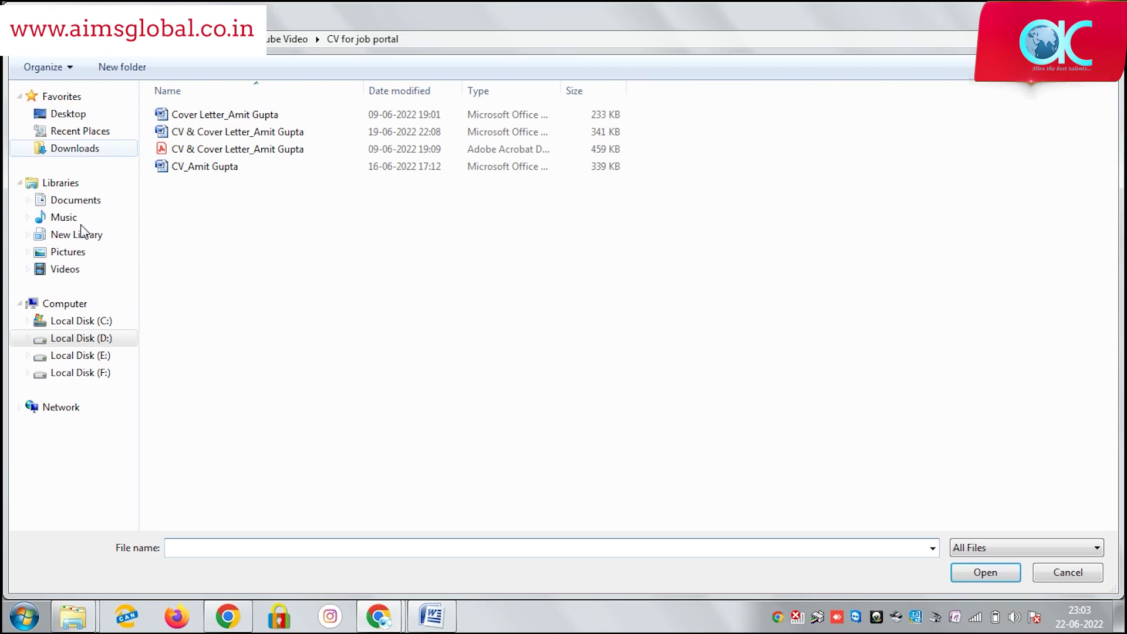
{"action": "double_click", "coordinate": [234, 116]}
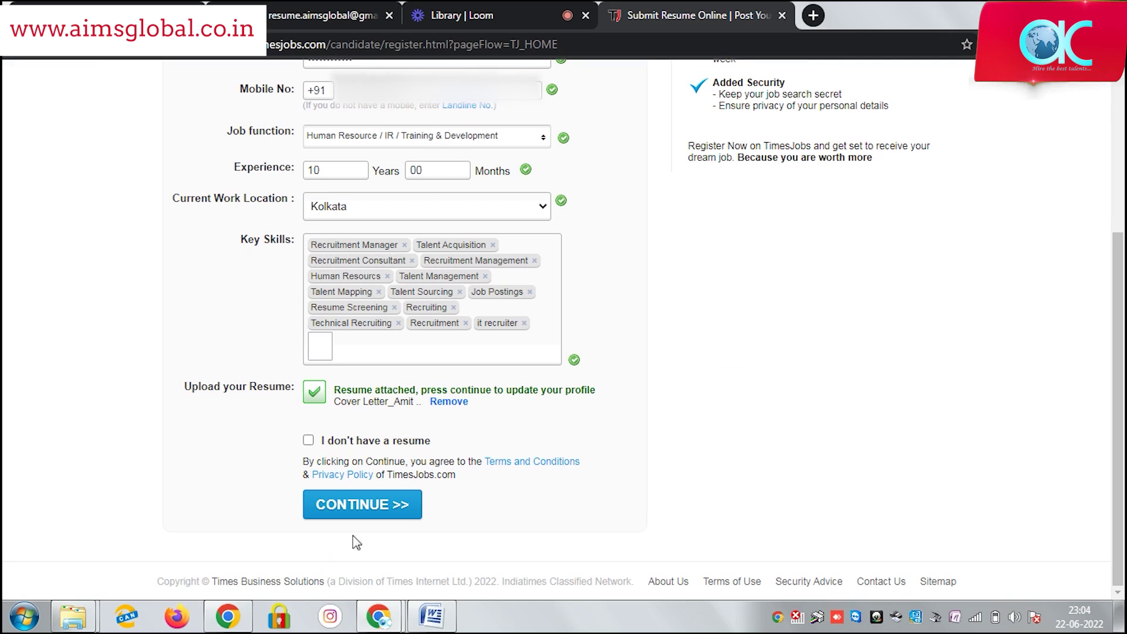
Continue to the profile form, fill in the candidate's name, and pick Compensation/Payroll and Consulting specializations
{"action": "left_click", "coordinate": [351, 509]}
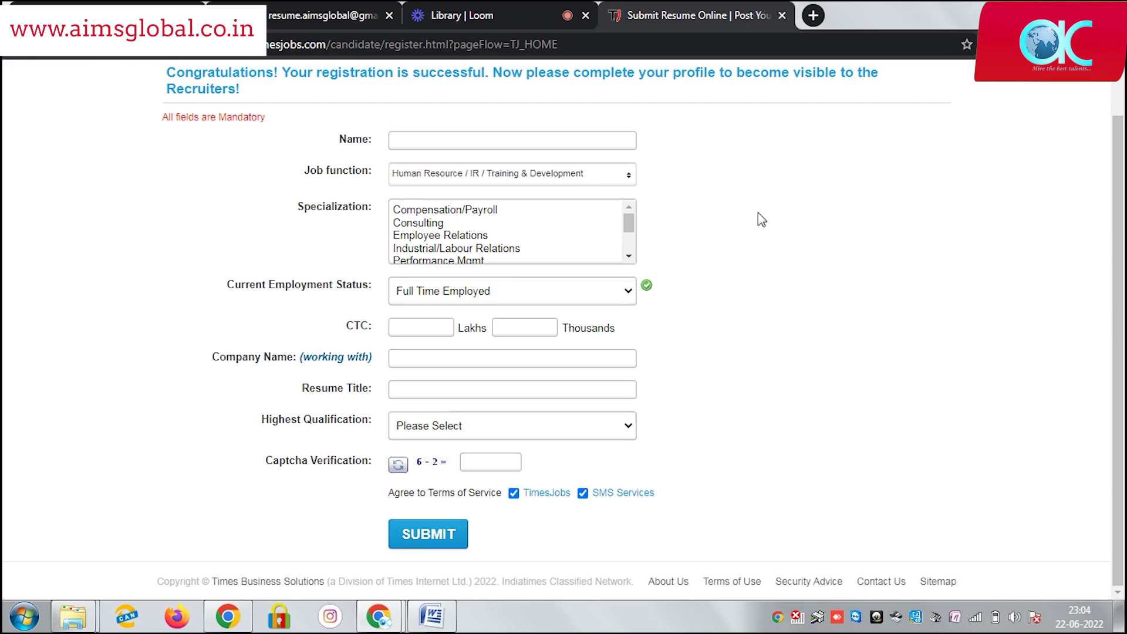
{"action": "left_click", "coordinate": [573, 143]}
{"action": "left_click", "coordinate": [581, 170]}
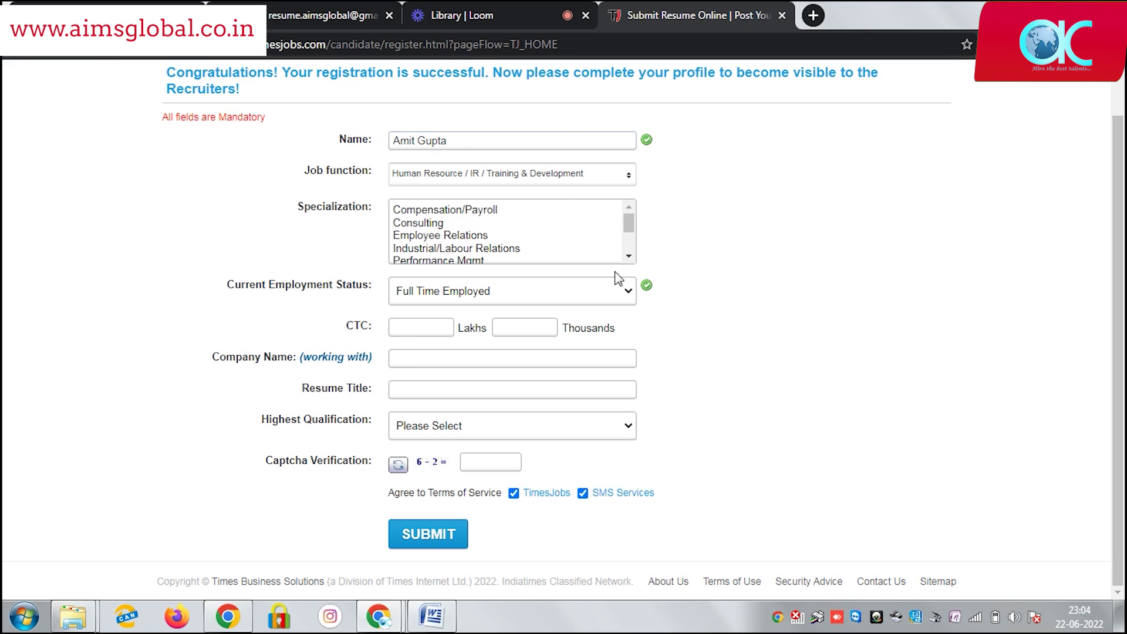
{"action": "left_click_drag", "start_coordinate": [629, 222], "coordinate": [629, 242]}
{"action": "left_click_drag", "start_coordinate": [493, 210], "coordinate": [503, 249]}
Enter current CTC of 10 lakhs 00 thousands and company name Aims Global Consultants
{"action": "left_click", "coordinate": [432, 329]}
{"action": "type", "text": "10"}
{"action": "key", "text": "Tab"}
{"action": "type", "text": "00"}
{"action": "left_click", "coordinate": [417, 353]}
{"action": "type", "text": "Aims Global Consu"}
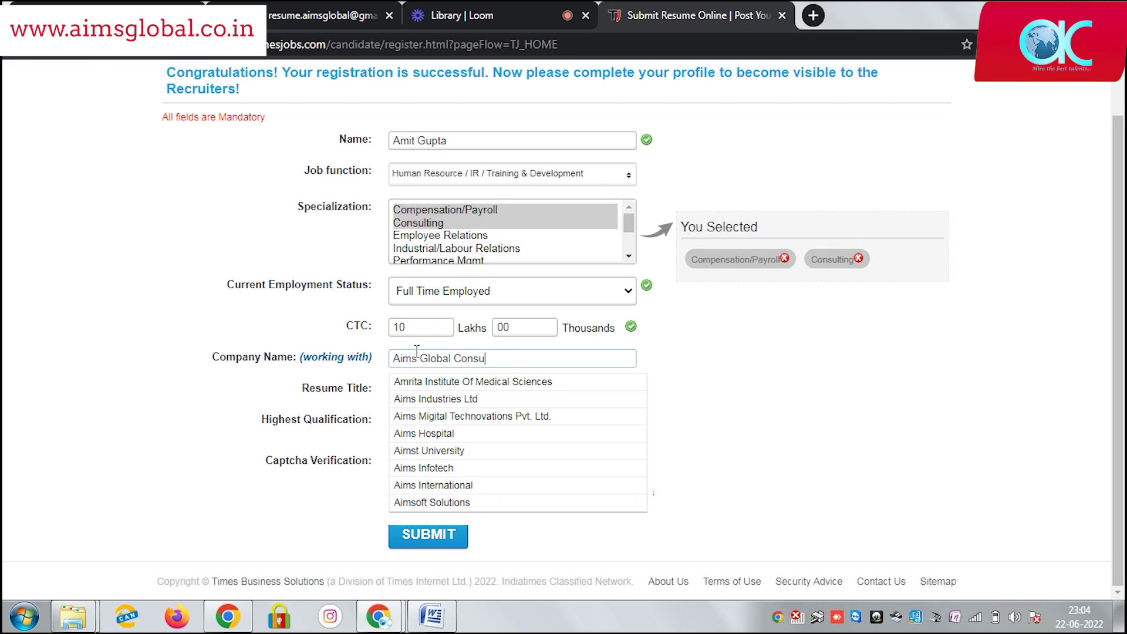
{"action": "type", "text": "ltants"}
{"action": "left_click", "coordinate": [436, 390]}
Revise the resume title by deleting the word 'dedicated'
{"action": "left_click", "coordinate": [446, 418]}
{"action": "double_click", "coordinate": [489, 390]}
{"action": "key", "text": "BackSpace"}
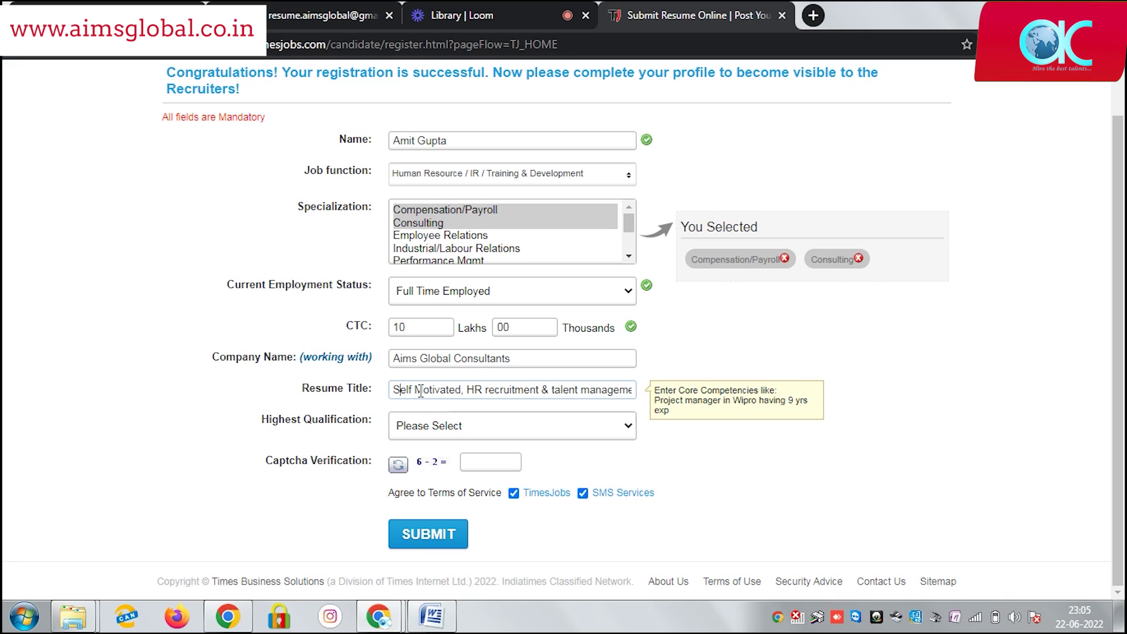
{"action": "key", "text": "Right"}
{"action": "key", "text": "Right"}
{"action": "key", "text": "Right"}
{"action": "key", "text": "Right"}
{"action": "key", "text": "Right"}
{"action": "key", "text": "Right"}
{"action": "key", "text": "Right"}
{"action": "key", "text": "Right"}
{"action": "key", "text": "Right"}
{"action": "key", "text": "Right"}
{"action": "key", "text": "Right"}
{"action": "key", "text": "Right"}
{"action": "key", "text": "Right"}
{"action": "key", "text": "Right"}
{"action": "key", "text": "Right"}
{"action": "key", "text": "Right"}
{"action": "key", "text": "Right"}
{"action": "key", "text": "Right"}
{"action": "key", "text": "Right"}
{"action": "key", "text": "Right"}
{"action": "key", "text": "Right"}
{"action": "key", "text": "Right"}
{"action": "key", "text": "Right"}
{"action": "key", "text": "Right"}
{"action": "key", "text": "Right"}
{"action": "key", "text": "Right"}
{"action": "key", "text": "Right"}
{"action": "key", "text": "Right"}
{"action": "key", "text": "Right"}
{"action": "key", "text": "Right"}
{"action": "key", "text": "Right"}
{"action": "key", "text": "Right"}
{"action": "key", "text": "Right"}
{"action": "key", "text": "Right"}
{"action": "key", "text": "Right"}
{"action": "key", "text": "Right"}
{"action": "key", "text": "Right"}
{"action": "key", "text": "Right"}
{"action": "key", "text": "Right"}
{"action": "key", "text": "Right"}
{"action": "key", "text": "Right"}
{"action": "key", "text": "Right"}
{"action": "key", "text": "Right"}
{"action": "key", "text": "Right"}
{"action": "key", "text": "Right"}
{"action": "key", "text": "Right"}
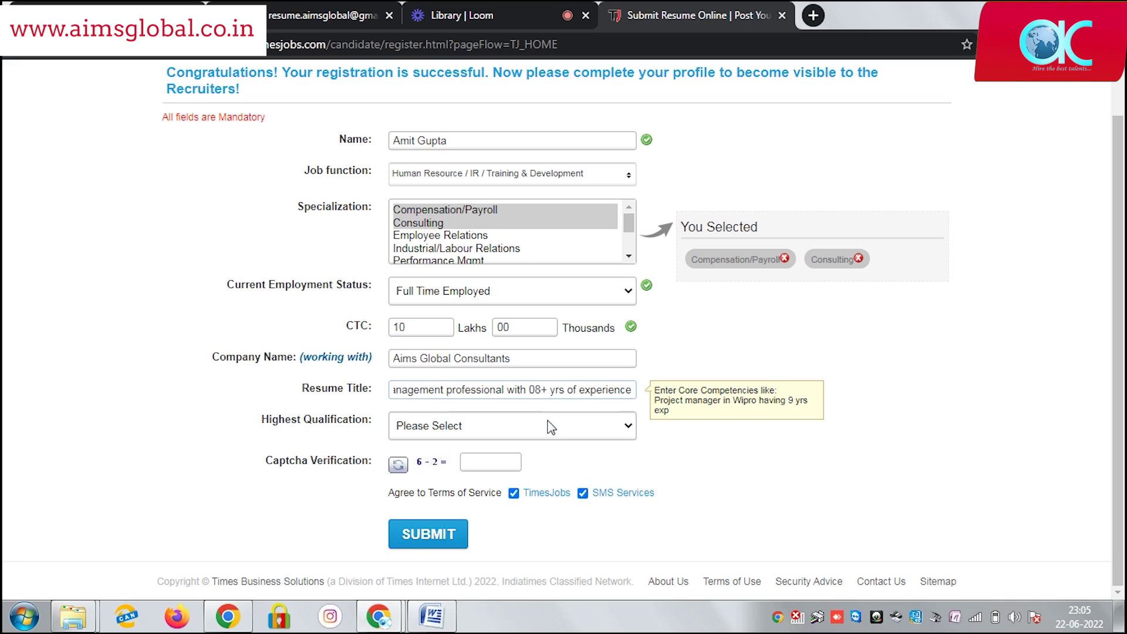
Choose B.Sc. (Science) as highest qualification, answer the captcha, and submit the form
{"action": "left_click", "coordinate": [452, 431]}
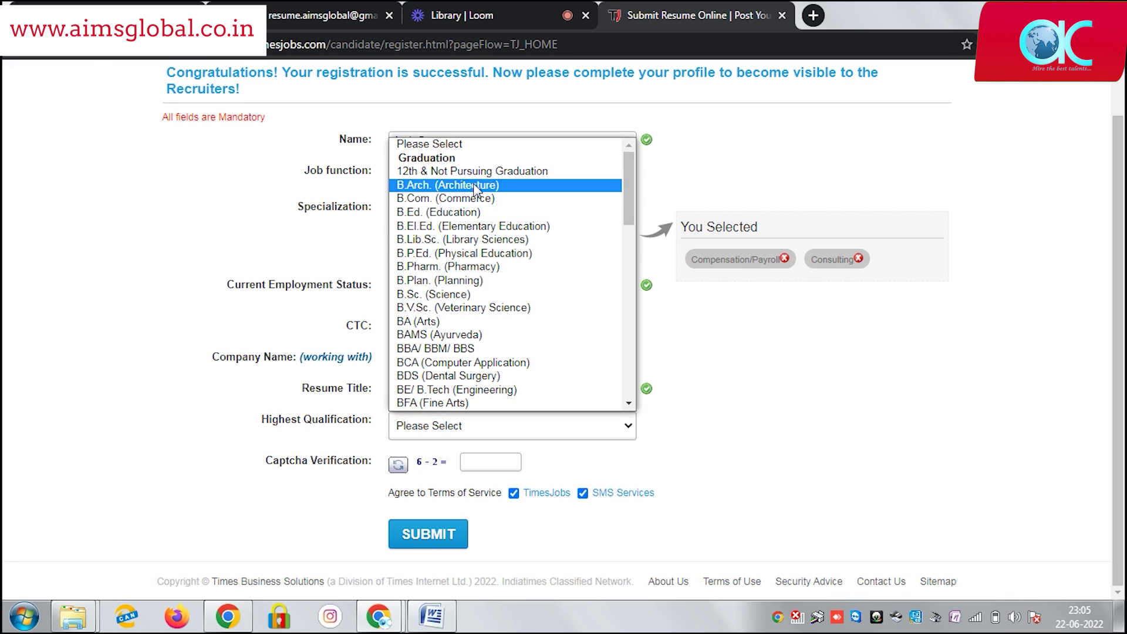
{"action": "scroll", "coordinate": [458, 264], "scroll_direction": "down", "scroll_amount": 3}
{"action": "scroll", "coordinate": [461, 311], "scroll_direction": "up", "scroll_amount": 5}
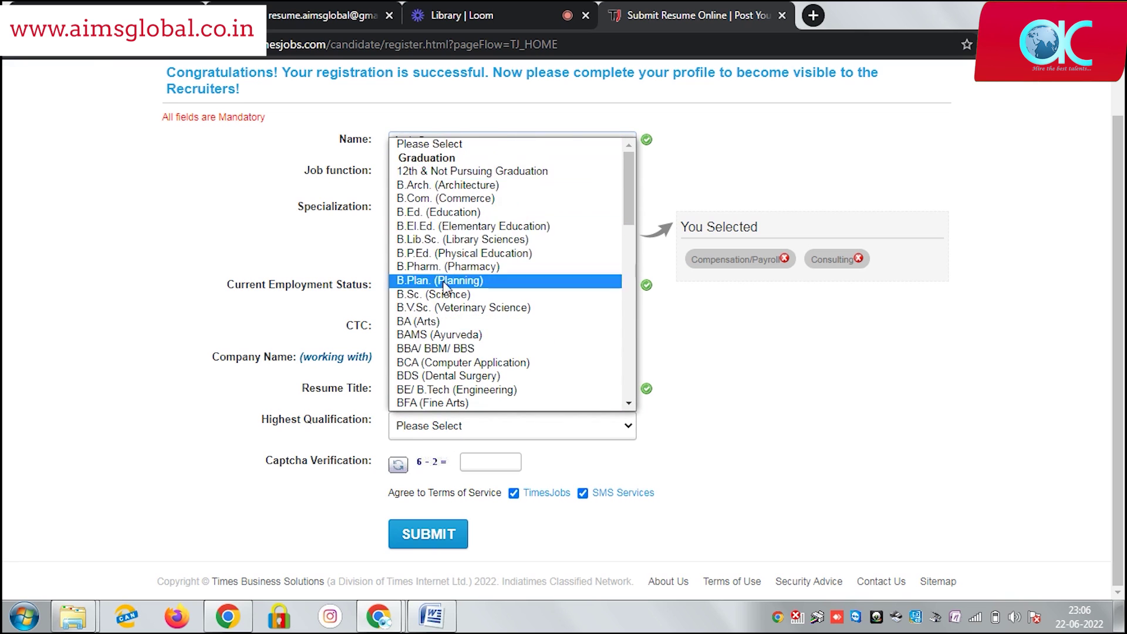
{"action": "left_click", "coordinate": [458, 282]}
{"action": "left_click", "coordinate": [490, 462]}
{"action": "type", "text": "4"}
{"action": "left_click", "coordinate": [428, 533]}
{"action": "scroll", "coordinate": [474, 361], "scroll_direction": "down", "scroll_amount": 1}
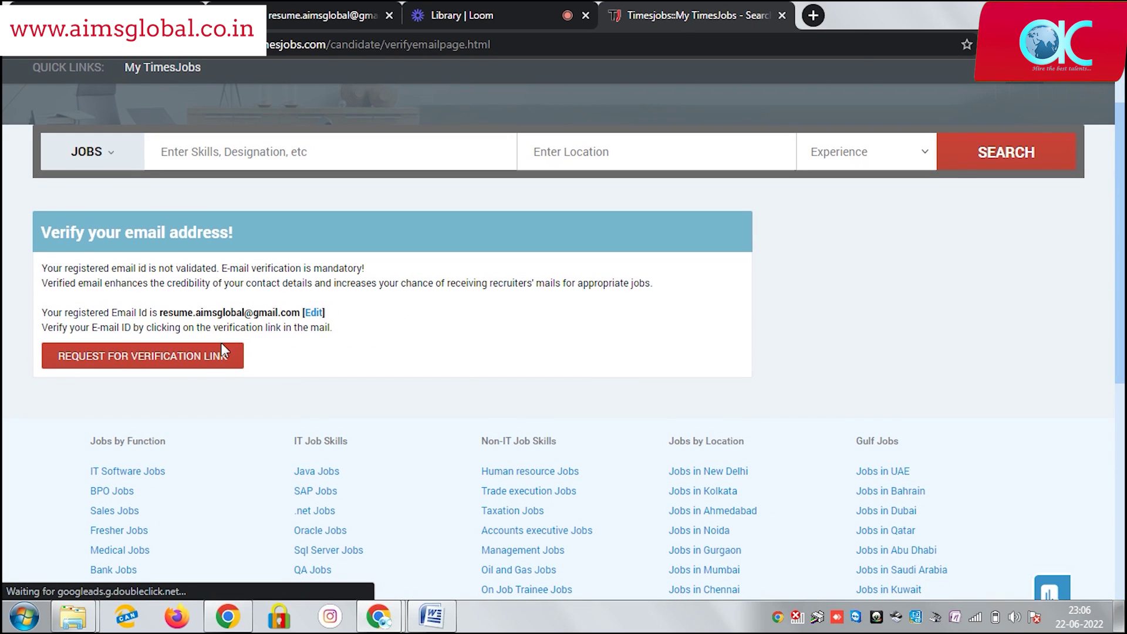
Request a verification link for the registered email address
{"action": "left_click", "coordinate": [161, 359]}
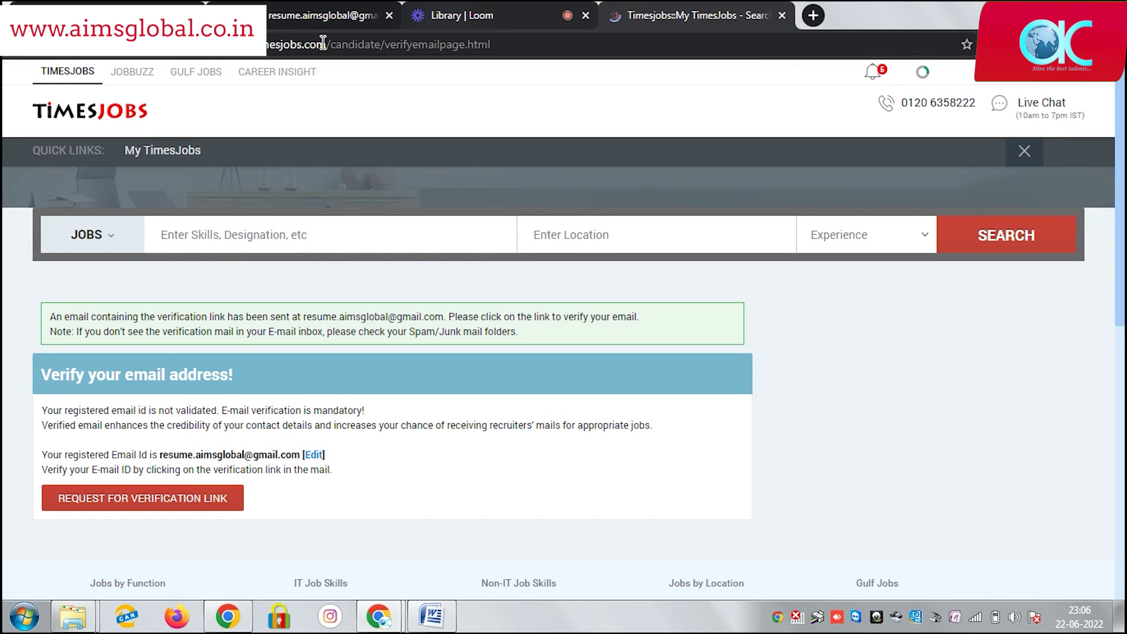
Refresh the Gmail inbox, open the TimesJobs verification email, and follow its Verification Link
{"action": "left_click", "coordinate": [270, 8]}
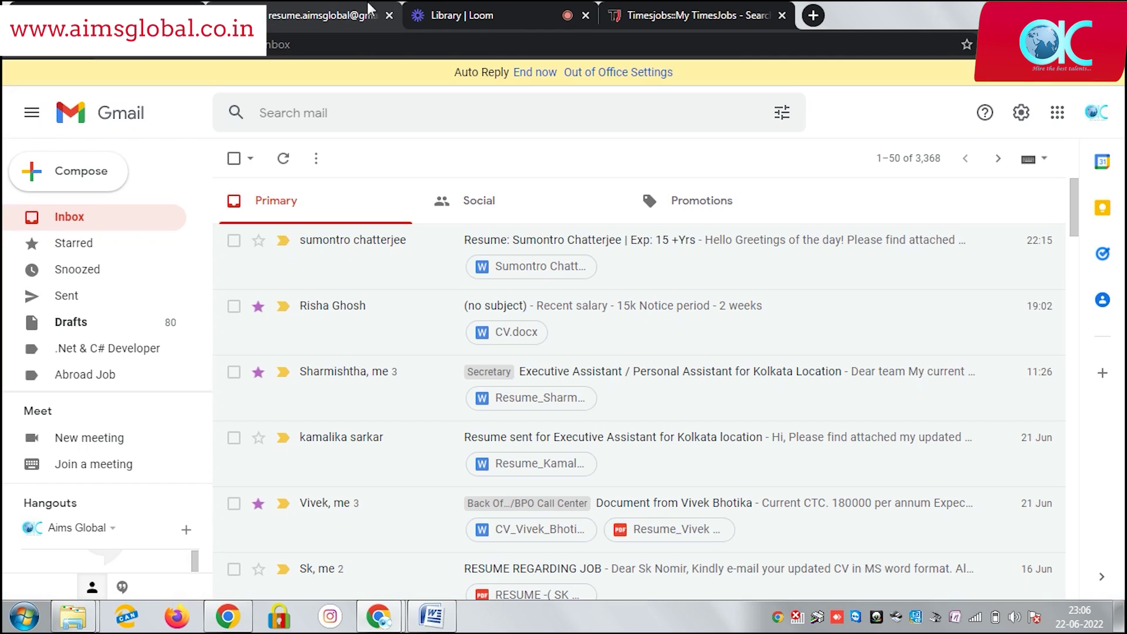
{"action": "left_click", "coordinate": [284, 158]}
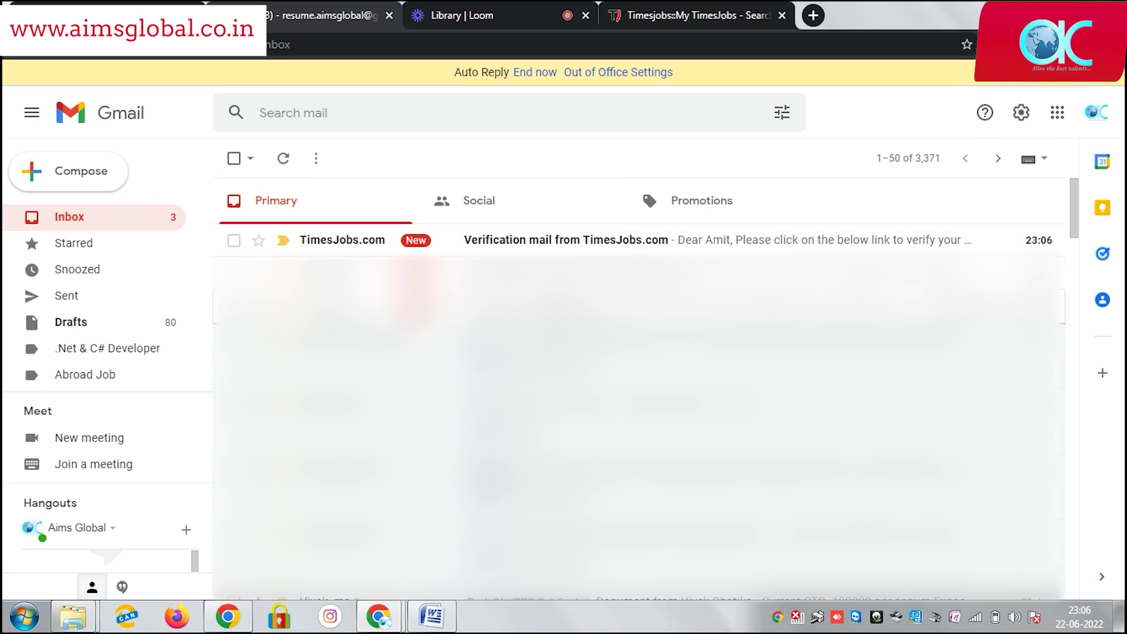
{"action": "left_click", "coordinate": [556, 242]}
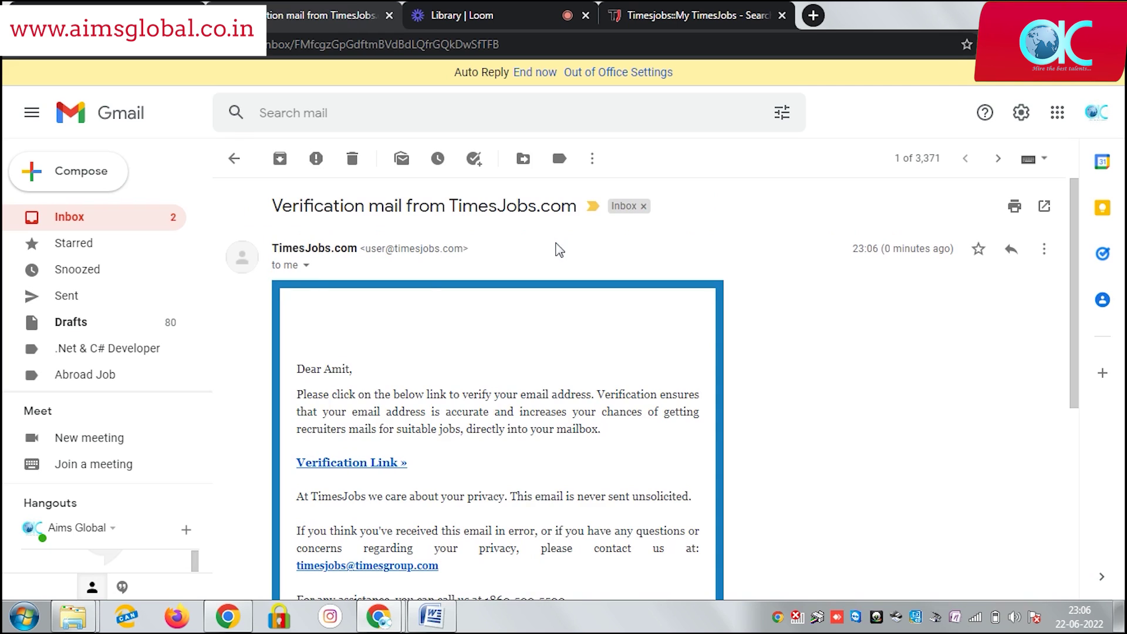
{"action": "scroll", "coordinate": [528, 352], "scroll_direction": "down", "scroll_amount": 3}
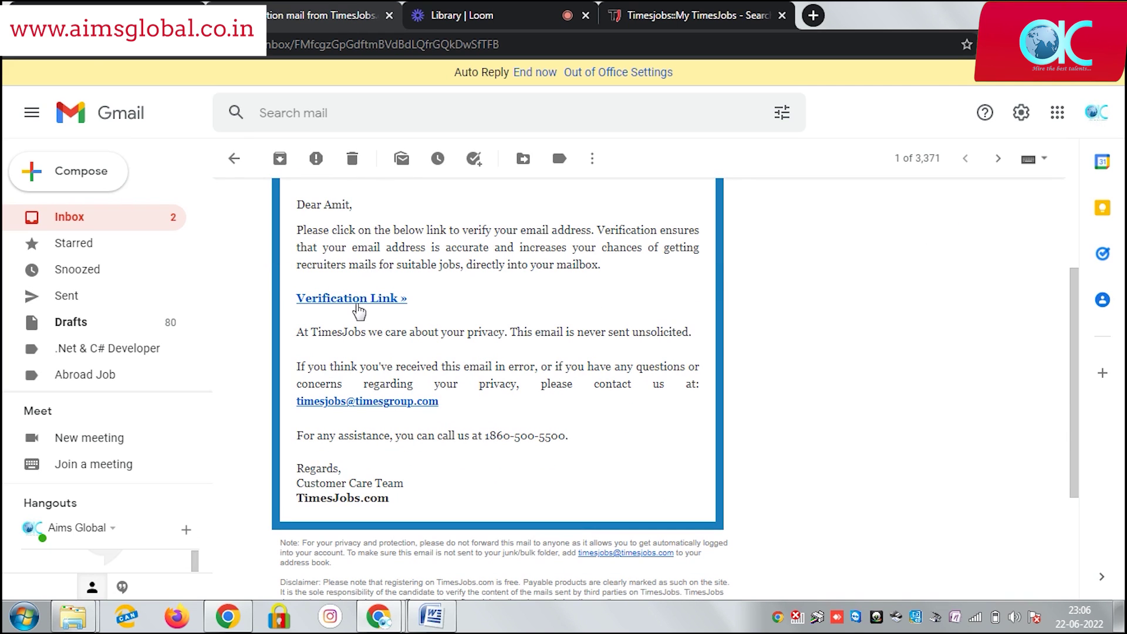
{"action": "left_click", "coordinate": [355, 300]}
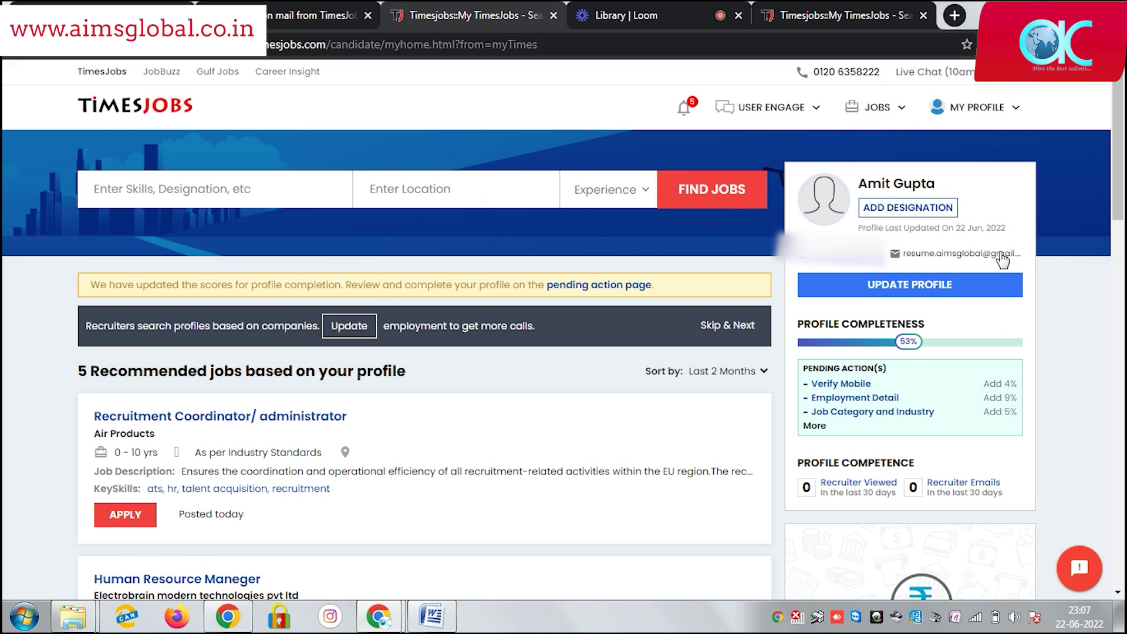
Go to the pending action page from the yellow notice and review the remaining profile tasks
{"action": "left_click", "coordinate": [600, 288]}
{"action": "scroll", "coordinate": [453, 264], "scroll_direction": "down", "scroll_amount": 10}
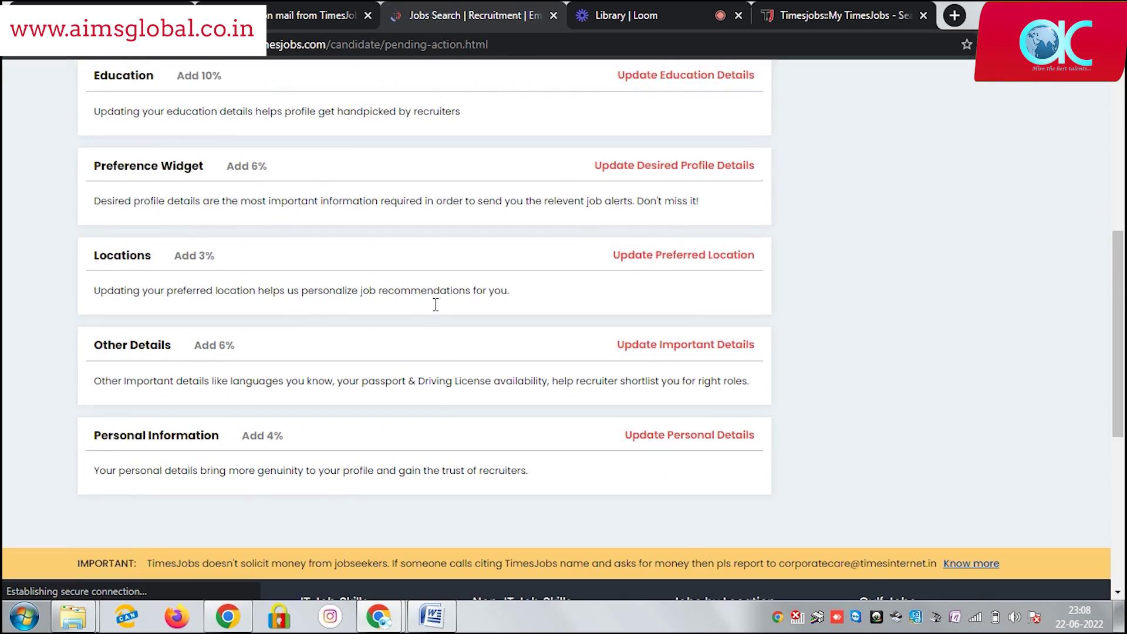
{"action": "scroll", "coordinate": [435, 378], "scroll_direction": "up", "scroll_amount": 10}
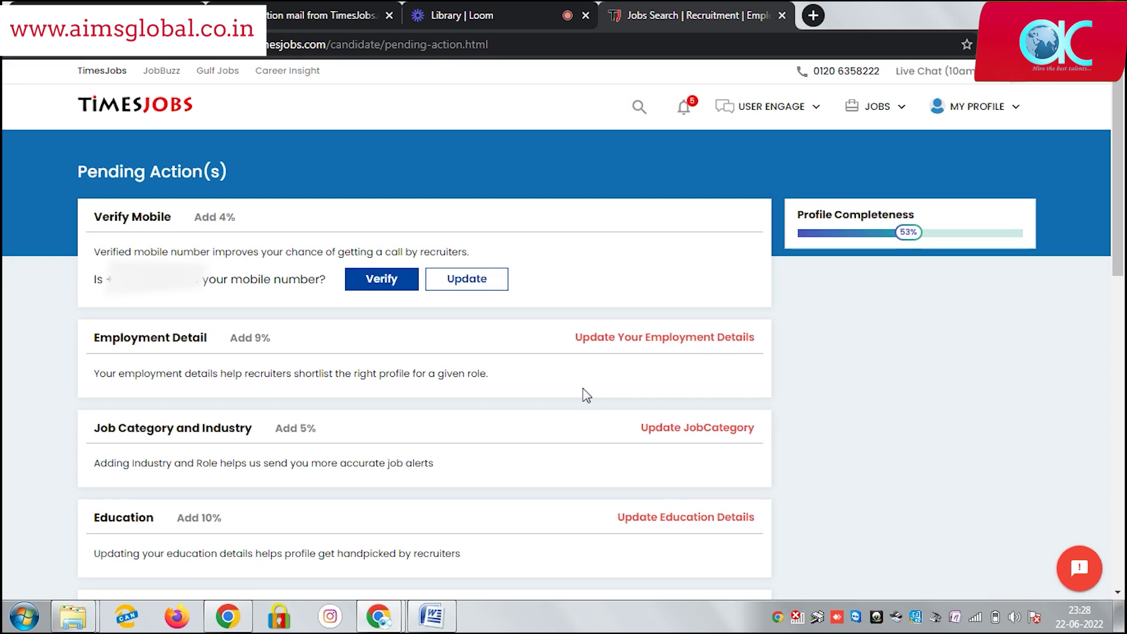
{"action": "scroll", "coordinate": [529, 493], "scroll_direction": "down", "scroll_amount": 10}
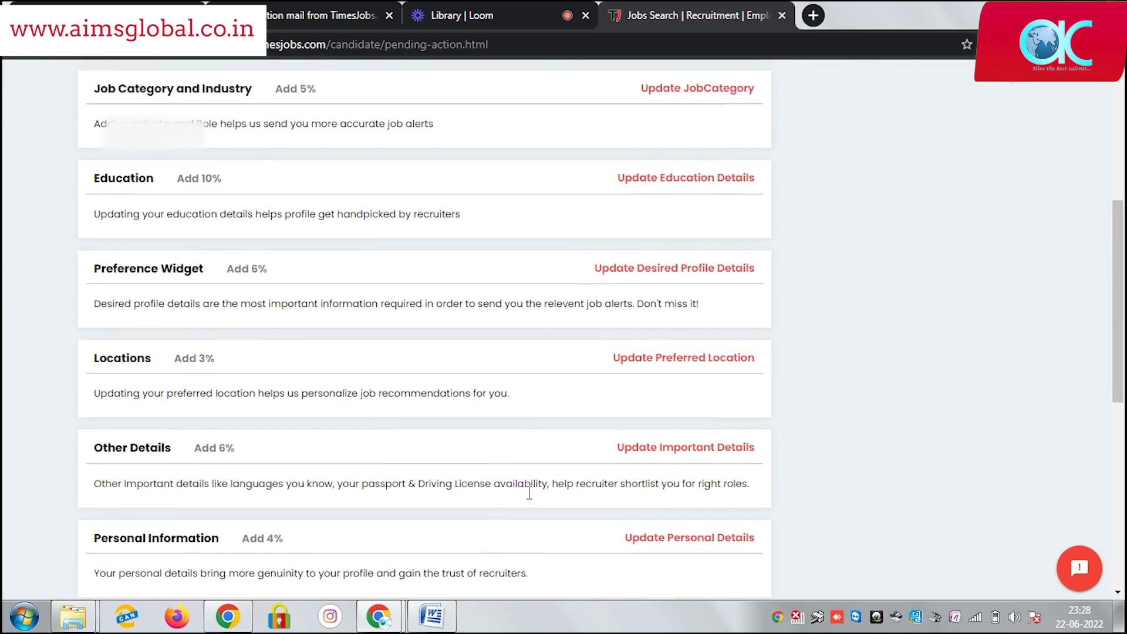
{"action": "scroll", "coordinate": [529, 496], "scroll_direction": "up", "scroll_amount": 10}
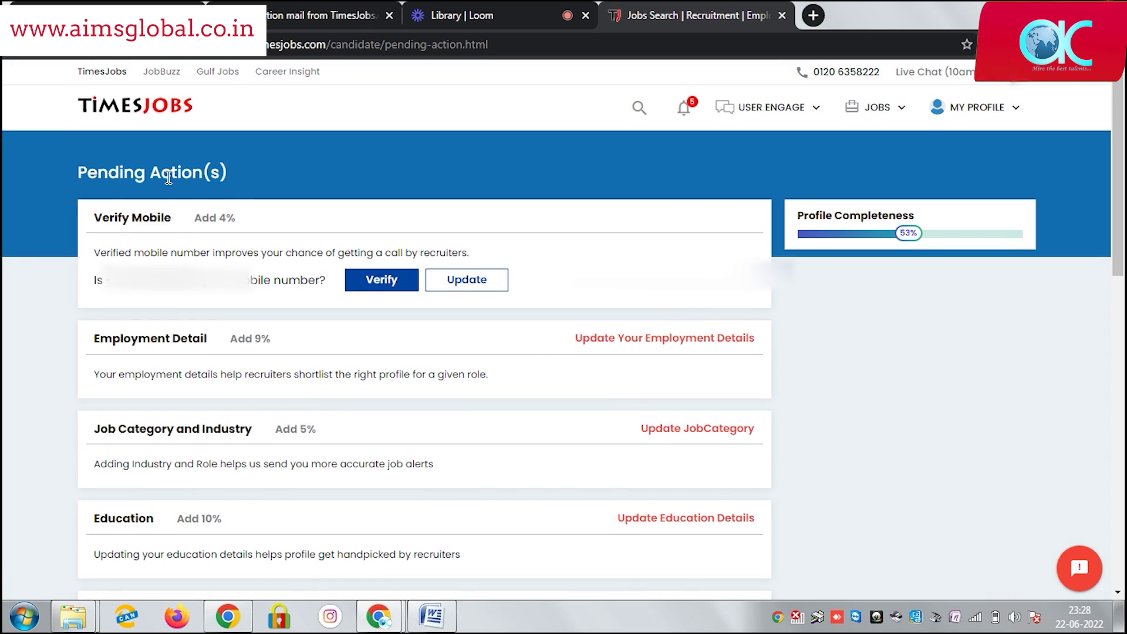
Verify the mobile number by entering the one-time code sent to it
{"action": "left_click", "coordinate": [381, 280]}
{"action": "left_click", "coordinate": [548, 350]}
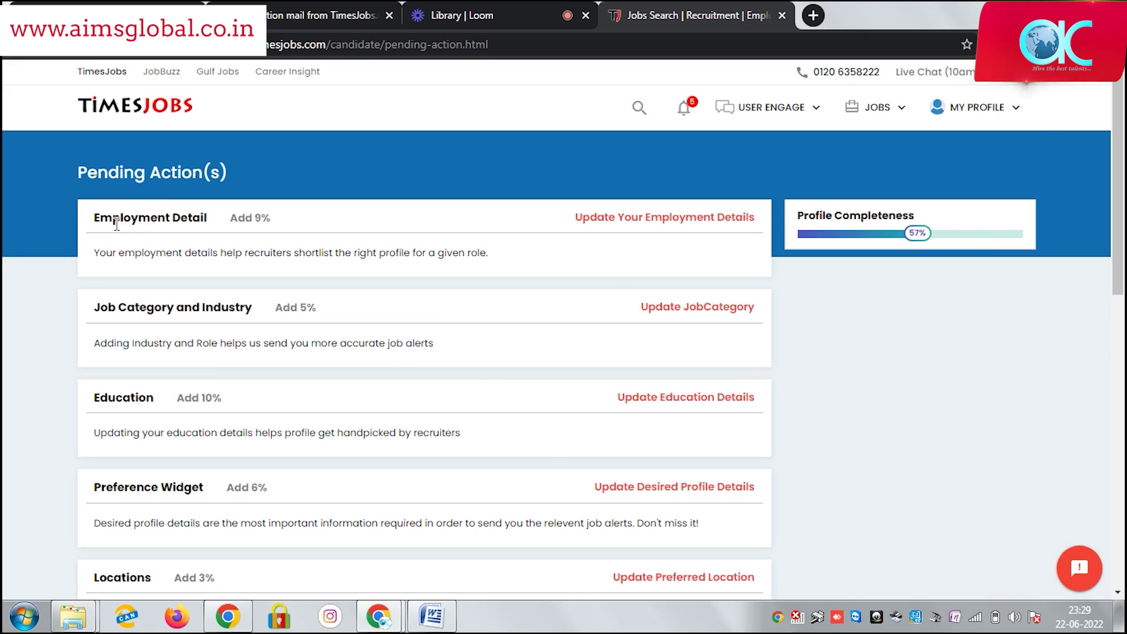
Open employment details and enter the designation Head of Recruitment Operation
{"action": "left_click", "coordinate": [610, 224]}
{"action": "scroll", "coordinate": [613, 299], "scroll_direction": "down", "scroll_amount": 4}
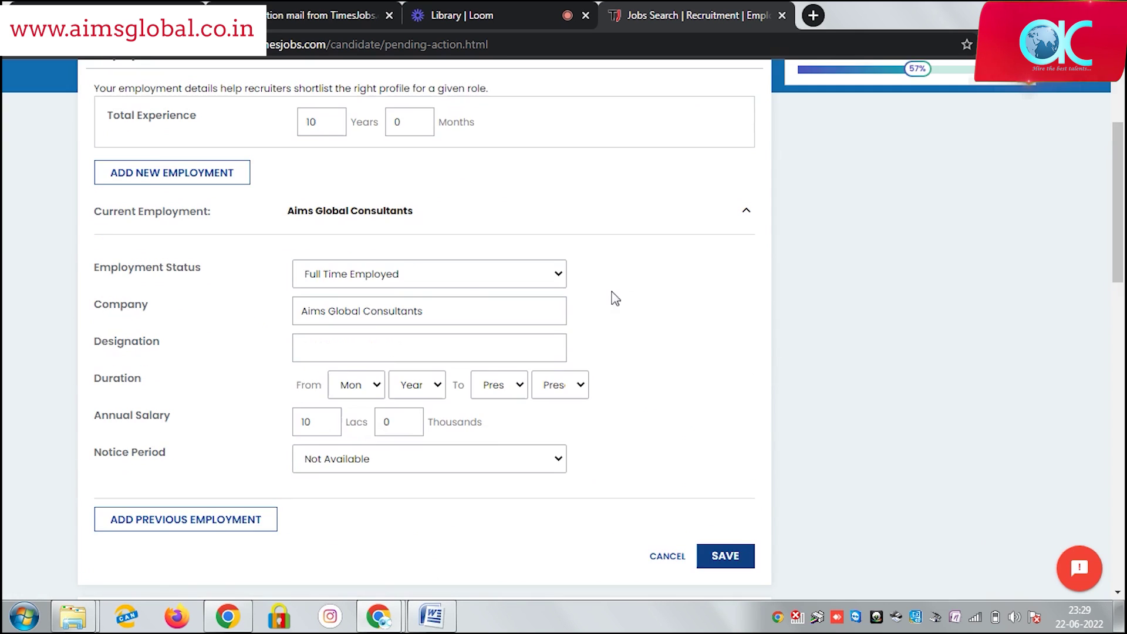
{"action": "left_click", "coordinate": [364, 185]}
{"action": "type", "text": "Head of Recruitment Operation"}
{"action": "left_click", "coordinate": [378, 227]}
Set the job start date to Apr 2014 and notice period to 1 month, then save
{"action": "left_click", "coordinate": [376, 222]}
{"action": "left_click", "coordinate": [353, 307]}
{"action": "left_click", "coordinate": [436, 221]}
{"action": "left_click", "coordinate": [411, 385]}
{"action": "left_click", "coordinate": [346, 284]}
{"action": "left_click", "coordinate": [467, 300]}
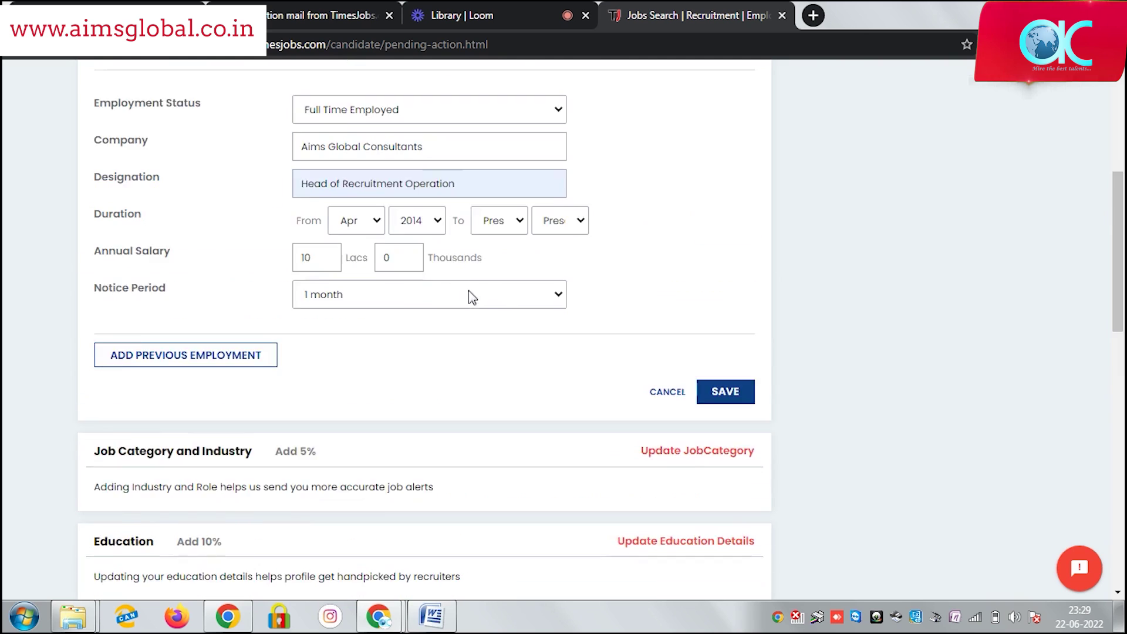
{"action": "scroll", "coordinate": [478, 341], "scroll_direction": "up", "scroll_amount": 1}
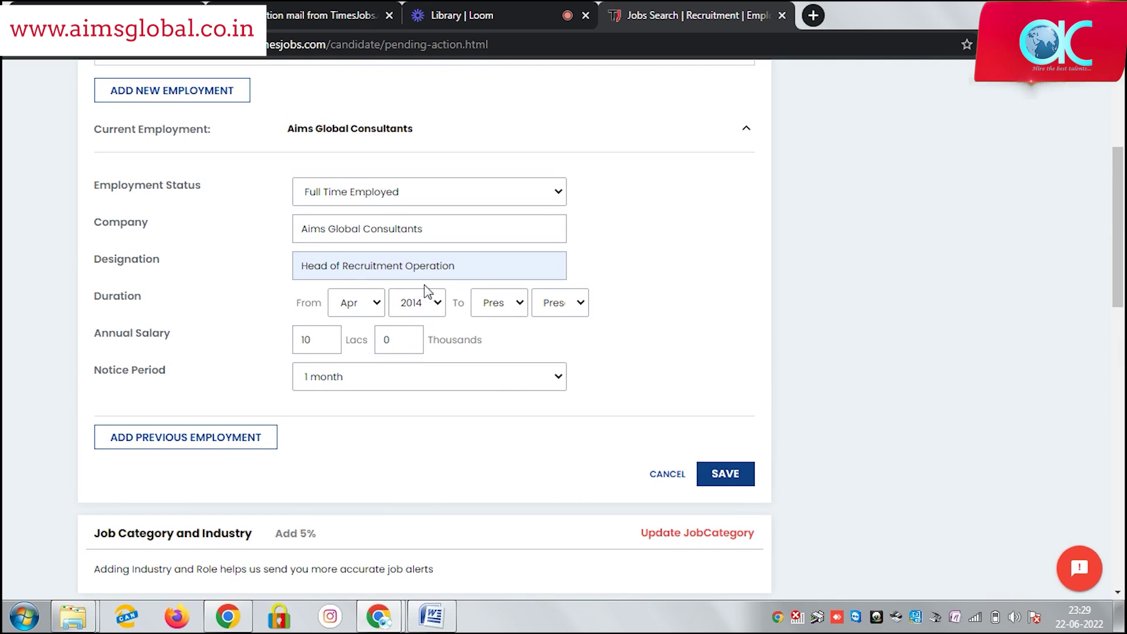
{"action": "left_click", "coordinate": [727, 477]}
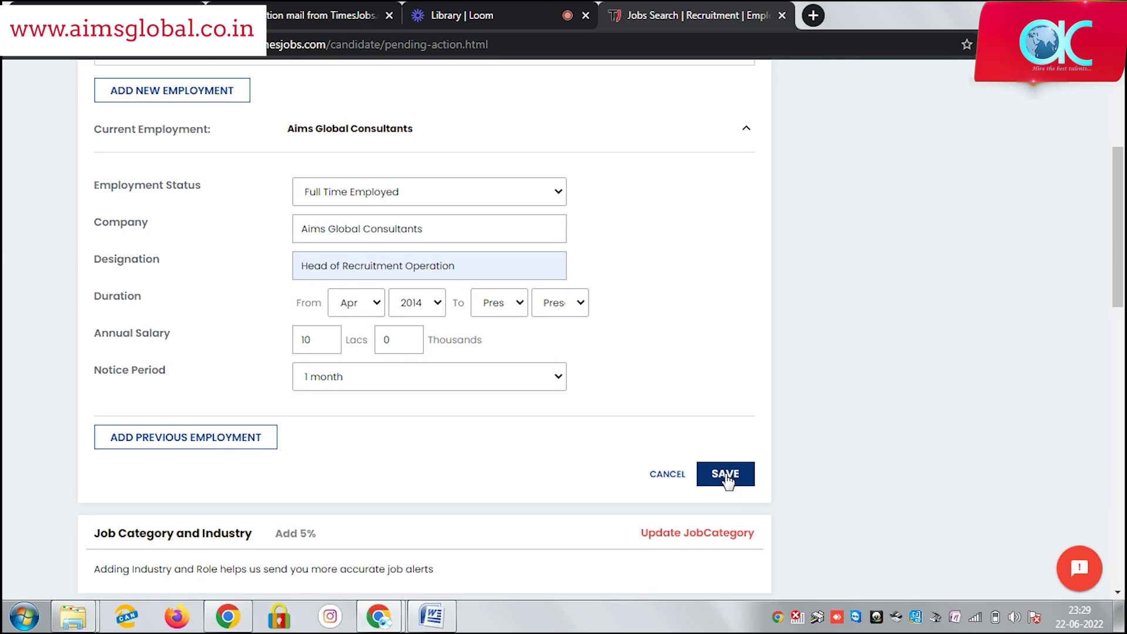
{"action": "left_click", "coordinate": [727, 478]}
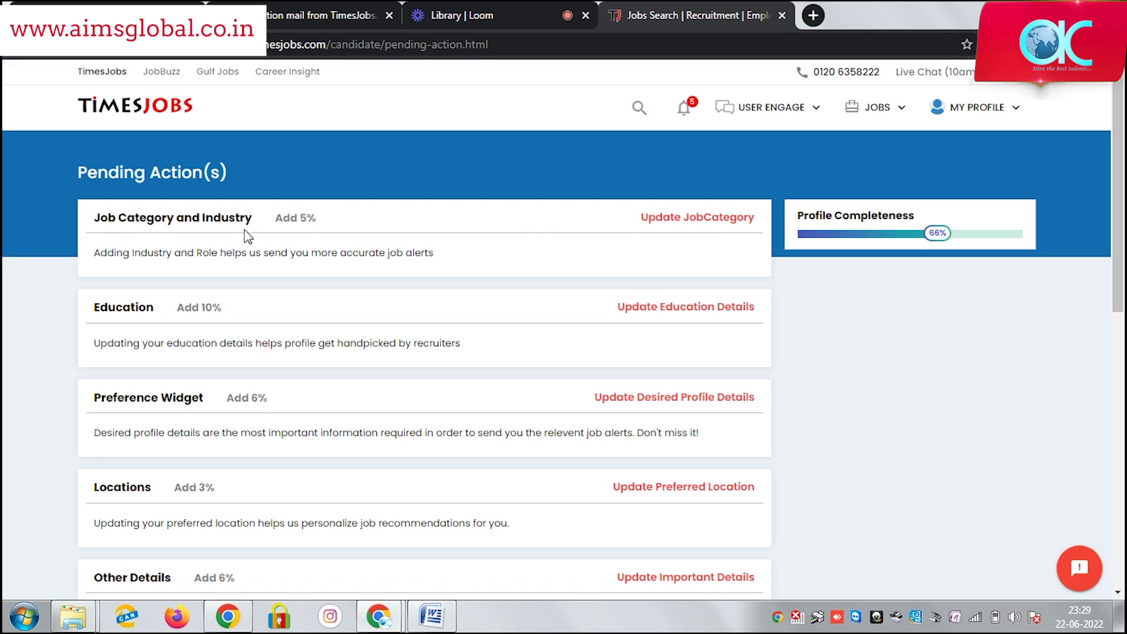
Open the job category form and tick Recruitment Consulting/ Staffing Services as an industry
{"action": "left_click", "coordinate": [695, 218]}
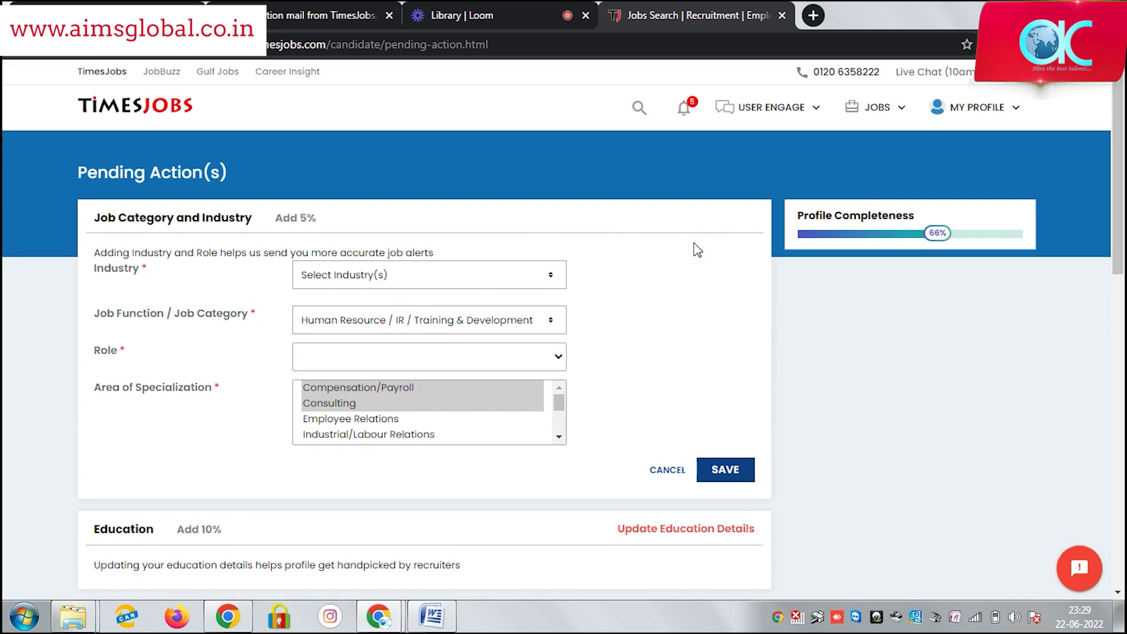
{"action": "scroll", "coordinate": [622, 305], "scroll_direction": "down", "scroll_amount": 1}
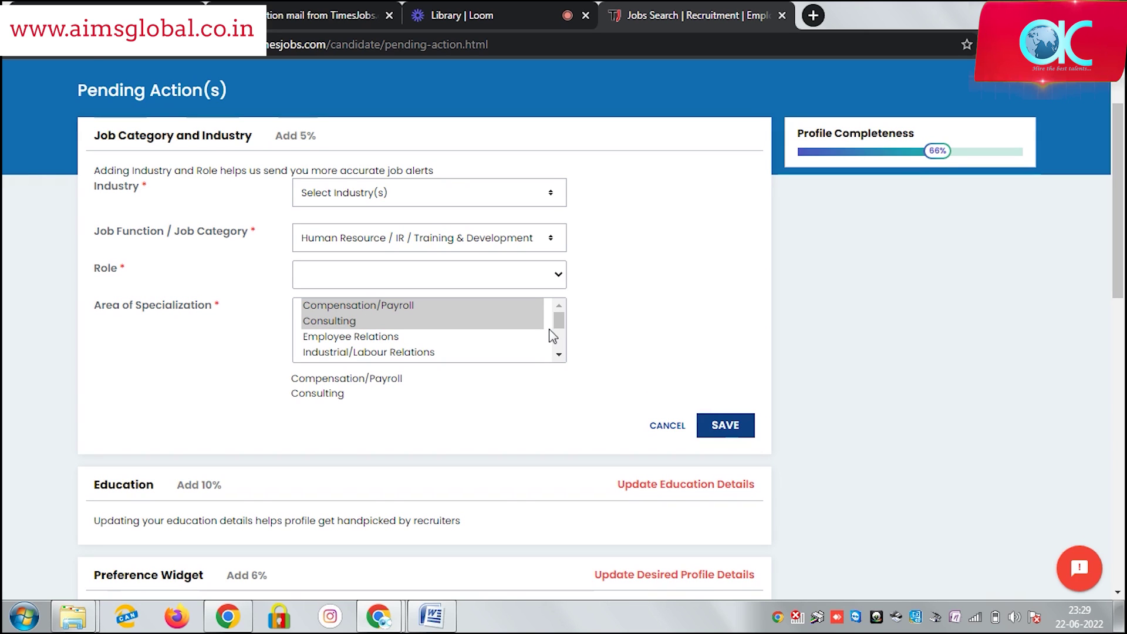
{"action": "left_click", "coordinate": [438, 194]}
{"action": "scroll", "coordinate": [370, 326], "scroll_direction": "down", "scroll_amount": 5}
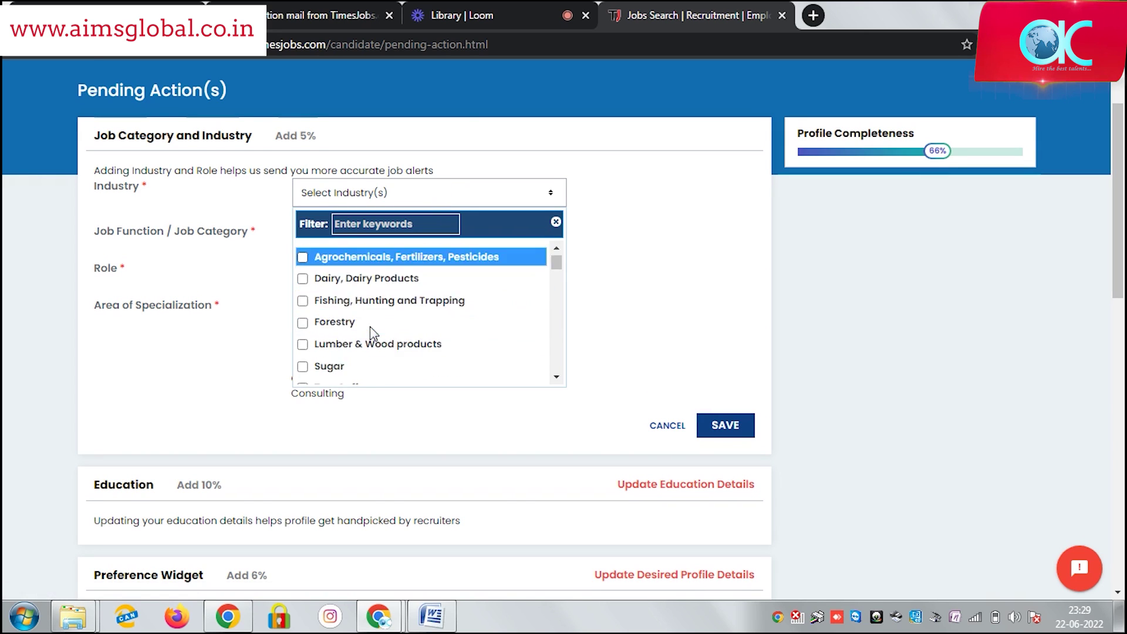
{"action": "scroll", "coordinate": [370, 326], "scroll_direction": "down", "scroll_amount": 10}
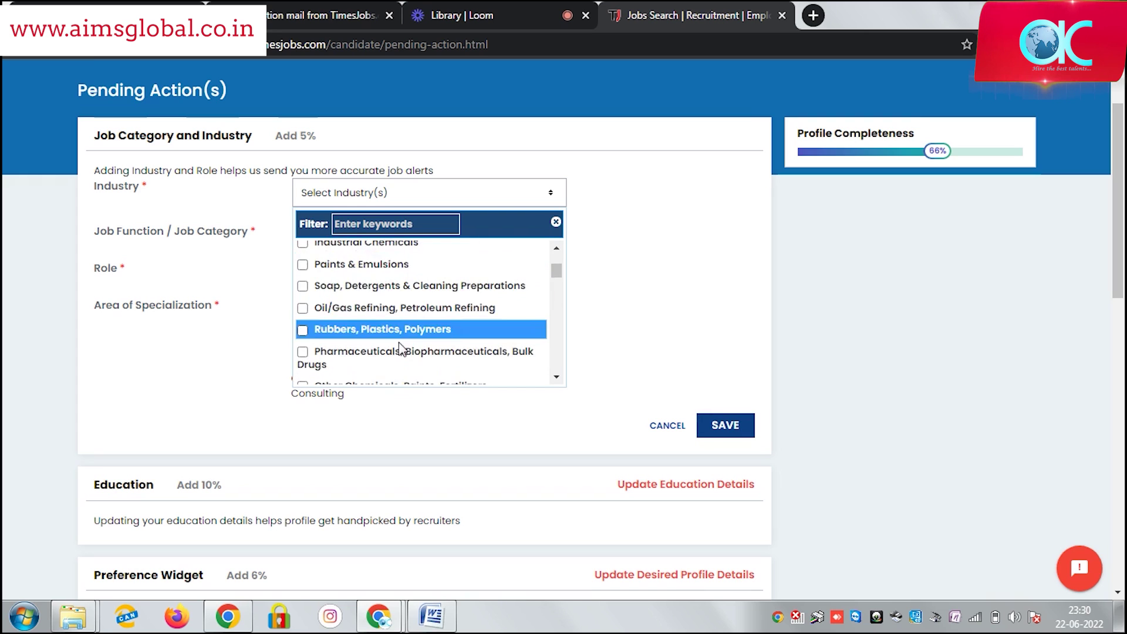
{"action": "scroll", "coordinate": [402, 349], "scroll_direction": "up", "scroll_amount": 15}
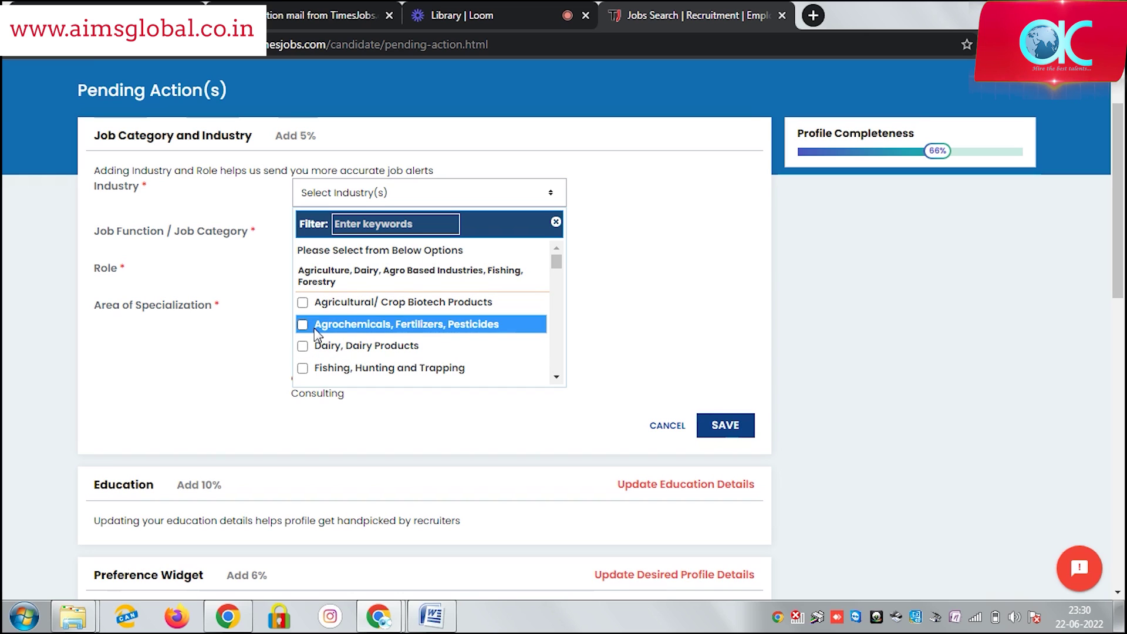
{"action": "left_click", "coordinate": [350, 225]}
{"action": "type", "text": "staffin"}
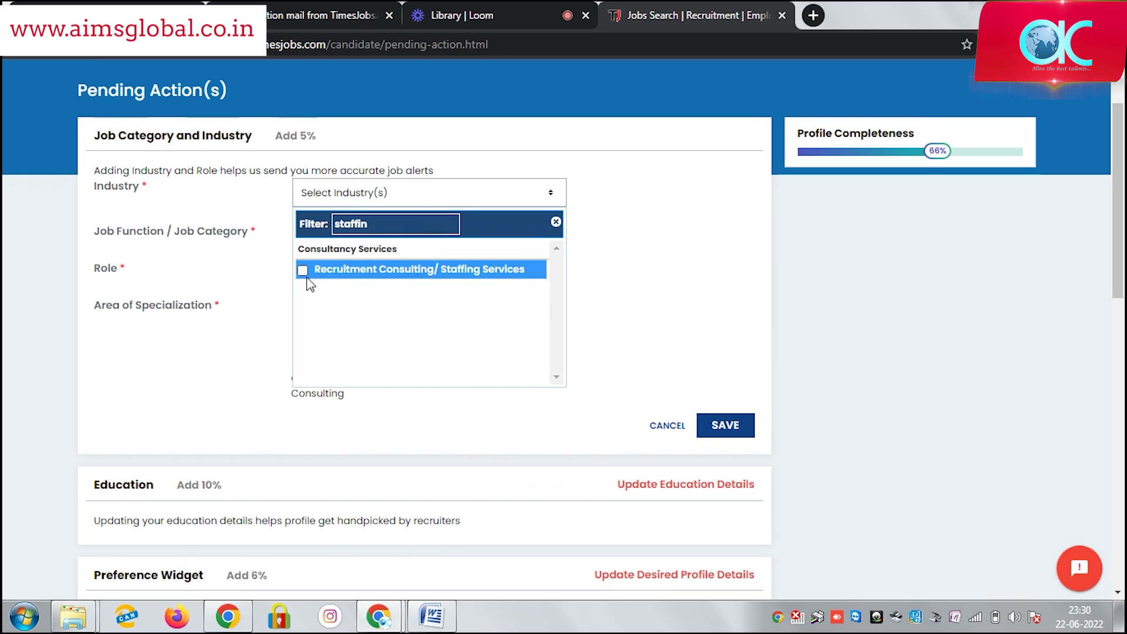
{"action": "left_click", "coordinate": [306, 272]}
Add Cement, Cement Products as a second industry
{"action": "double_click", "coordinate": [352, 225]}
{"action": "type", "text": "dem"}
{"action": "key", "text": "BackSpace"}
{"action": "key", "text": "BackSpace"}
{"action": "key", "text": "BackSpace"}
{"action": "type", "text": "cemen"}
{"action": "left_click", "coordinate": [302, 280]}
{"action": "left_click", "coordinate": [609, 252]}
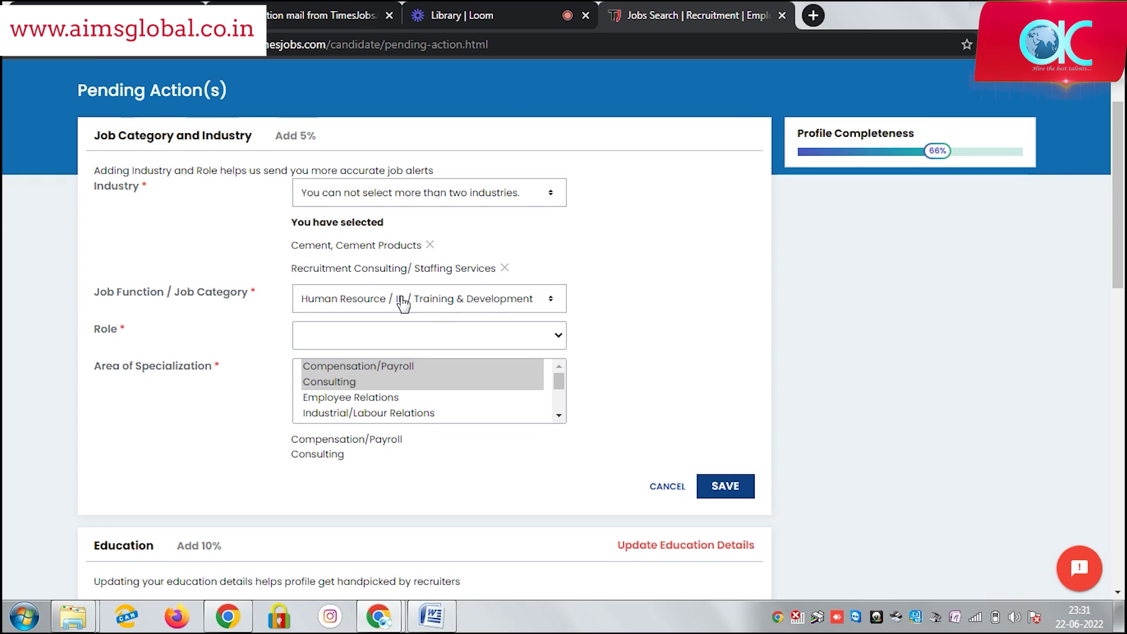
Choose role Recruitment - Manager, add Recruitment and Employee Relations, drop Compensation/Payroll, and save
{"action": "scroll", "coordinate": [402, 297], "scroll_direction": "down", "scroll_amount": 1}
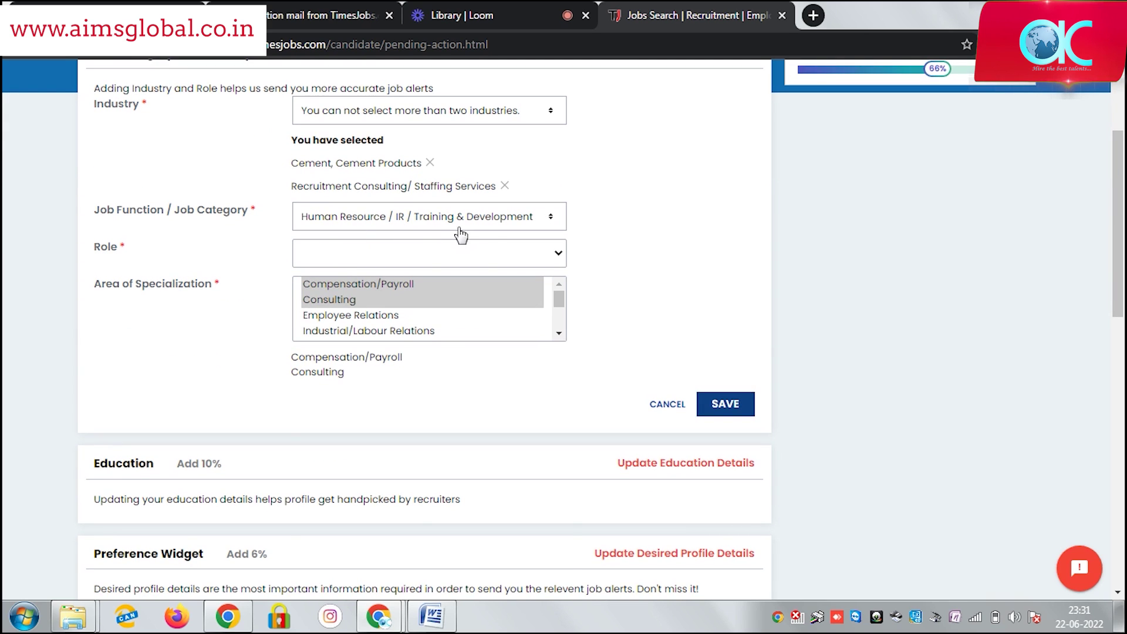
{"action": "left_click", "coordinate": [415, 257]}
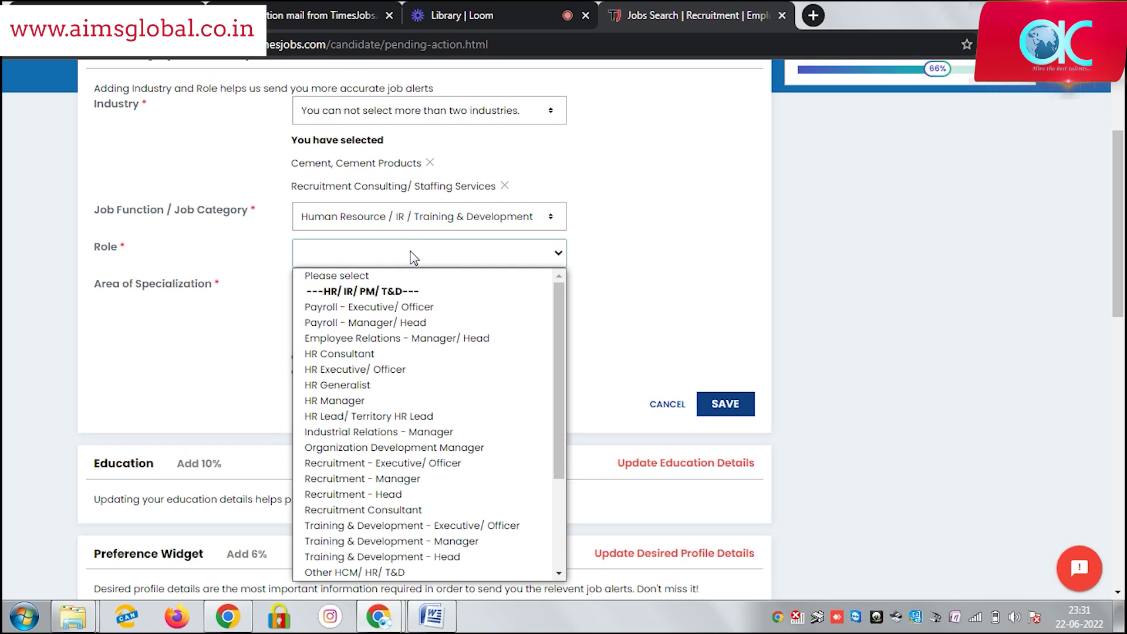
{"action": "left_click", "coordinate": [362, 478]}
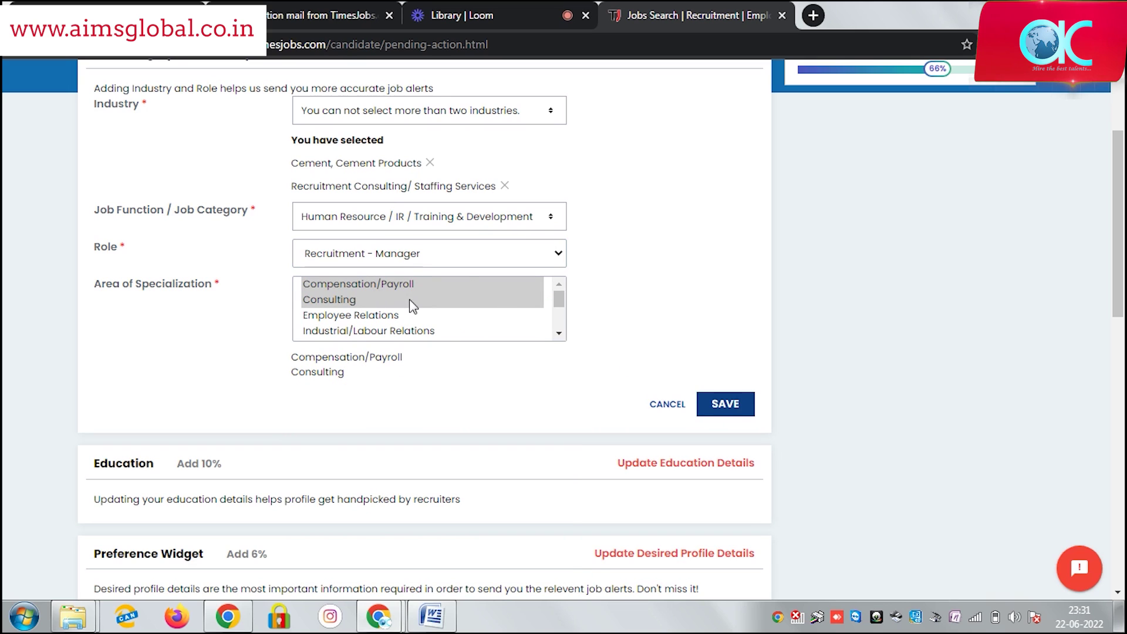
{"action": "mouse_move", "coordinate": [557, 308]}
{"action": "left_mouse_down"}
{"action": "mouse_move", "coordinate": [544, 322]}
{"action": "mouse_move", "coordinate": [557, 295]}
{"action": "left_mouse_up"}
{"action": "left_click", "coordinate": [342, 307], "text": "ctrl"}
{"action": "left_click", "coordinate": [357, 315], "text": "ctrl"}
{"action": "scroll", "coordinate": [364, 381], "scroll_direction": "down", "scroll_amount": 1}
{"action": "left_click", "coordinate": [357, 235], "text": "ctrl"}
{"action": "left_click", "coordinate": [709, 342]}
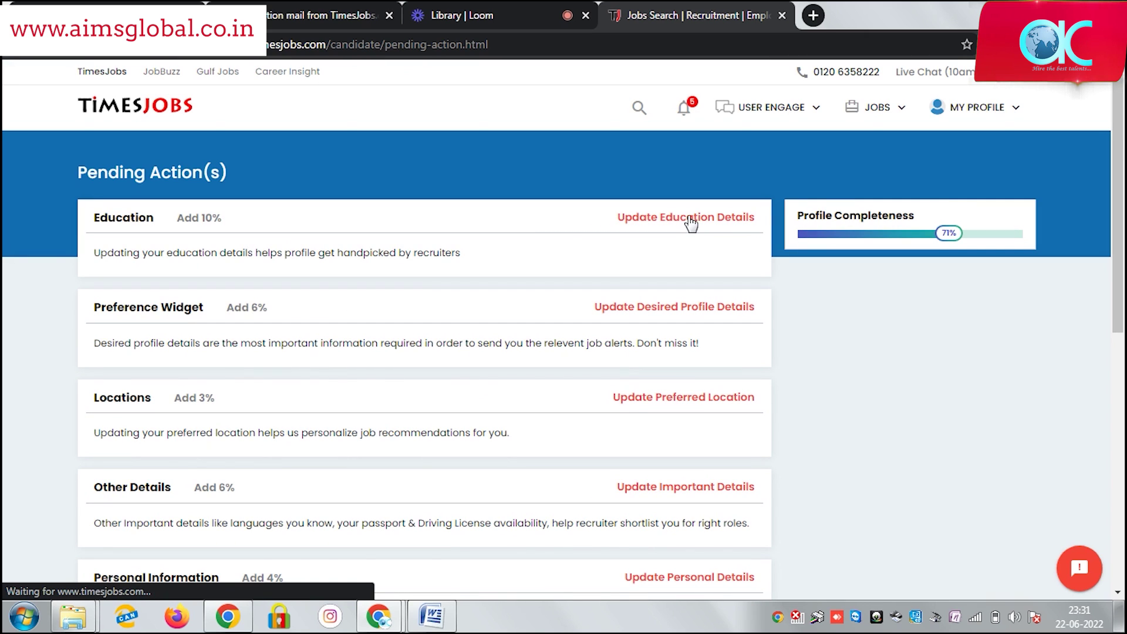
Fill in the B.Sc. graduation passing year, specialisation and college, then save the education details
{"action": "left_click", "coordinate": [689, 217]}
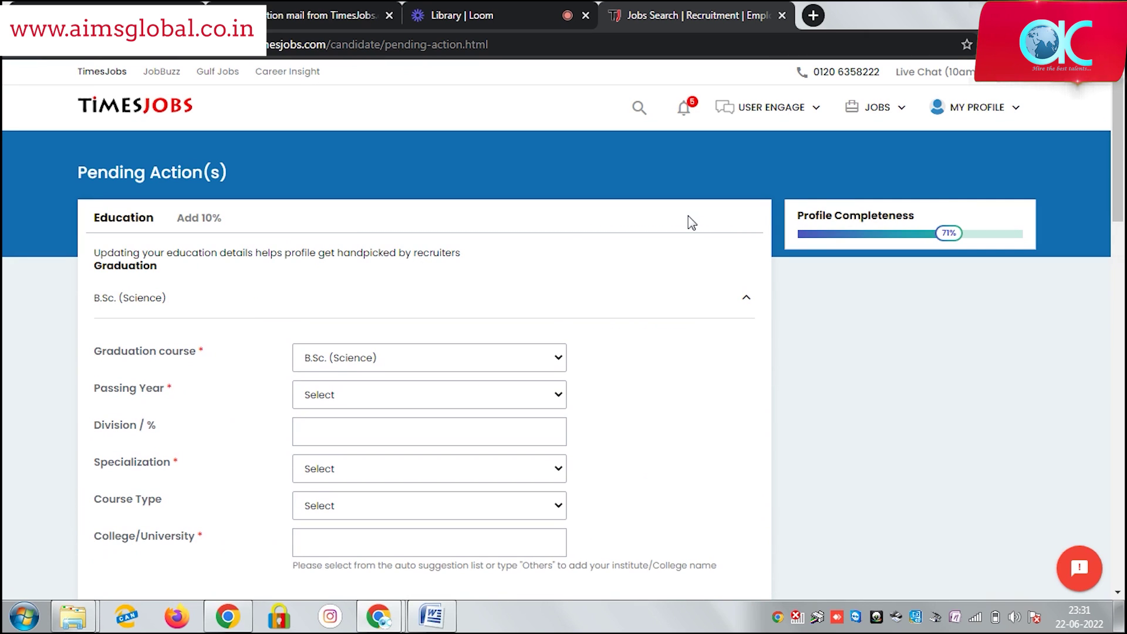
{"action": "scroll", "coordinate": [598, 345], "scroll_direction": "down", "scroll_amount": 3}
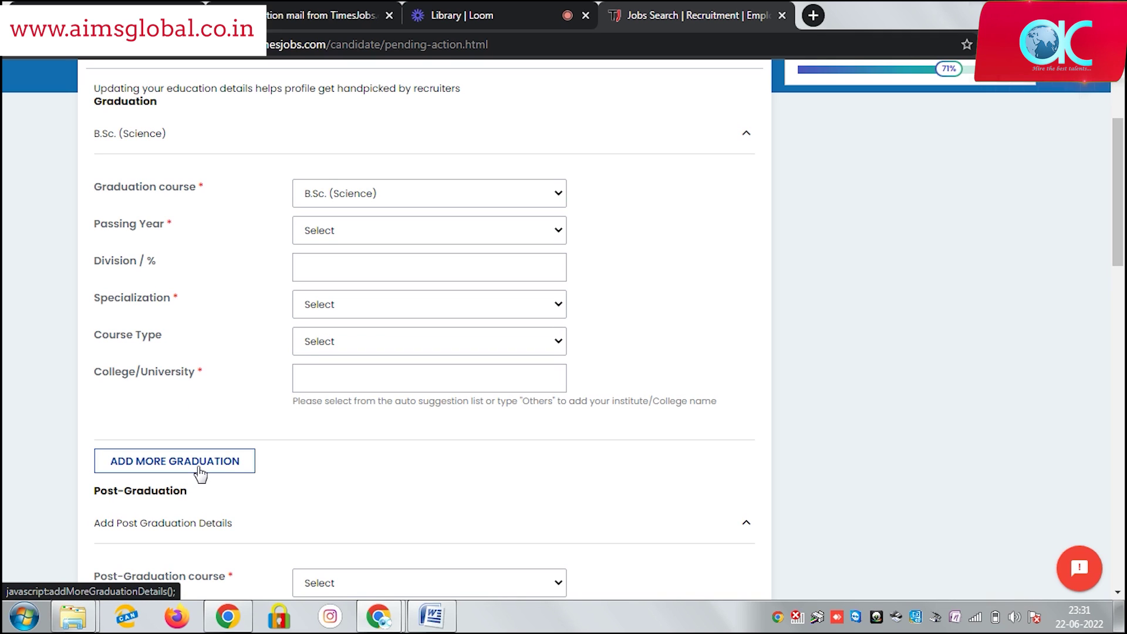
{"action": "scroll", "coordinate": [580, 428], "scroll_direction": "up", "scroll_amount": 2}
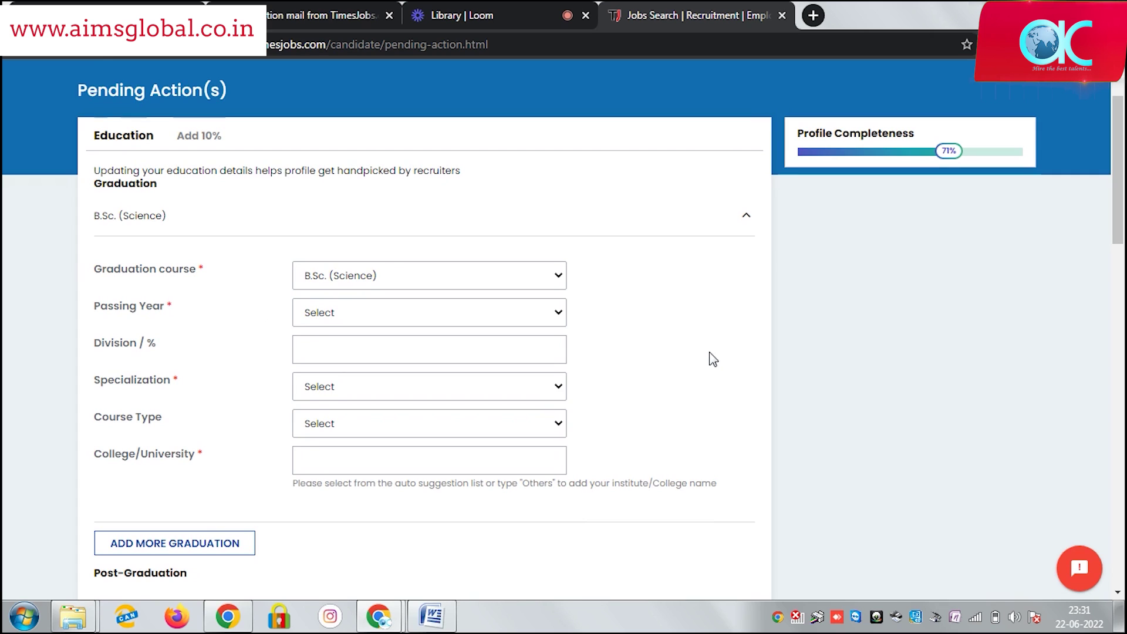
{"action": "left_click", "coordinate": [556, 312]}
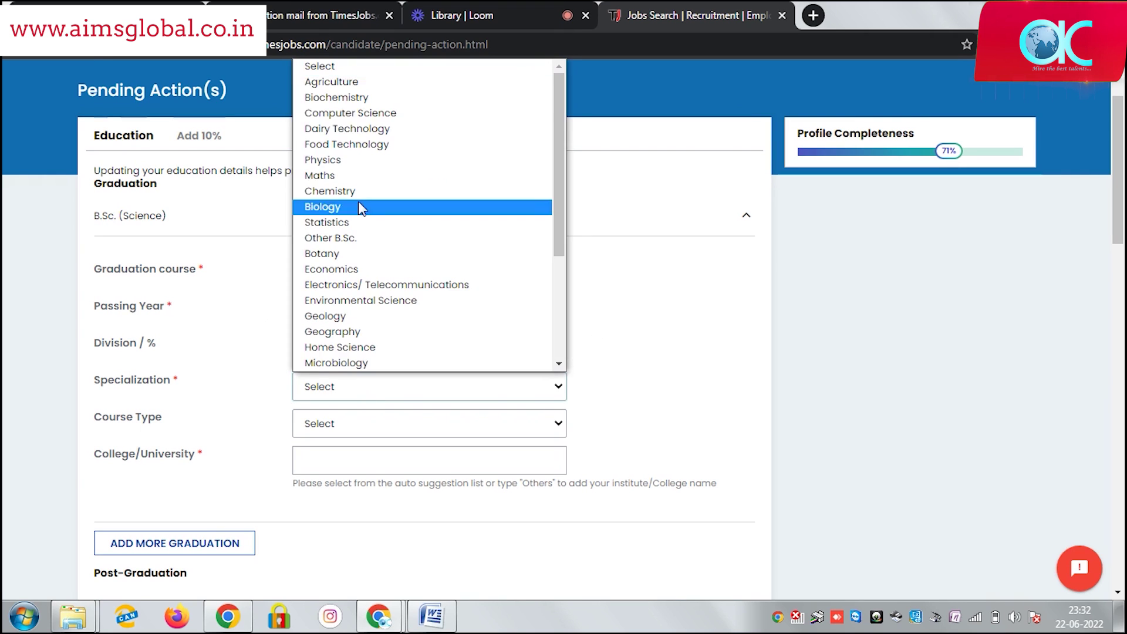
{"action": "left_click", "coordinate": [382, 240]}
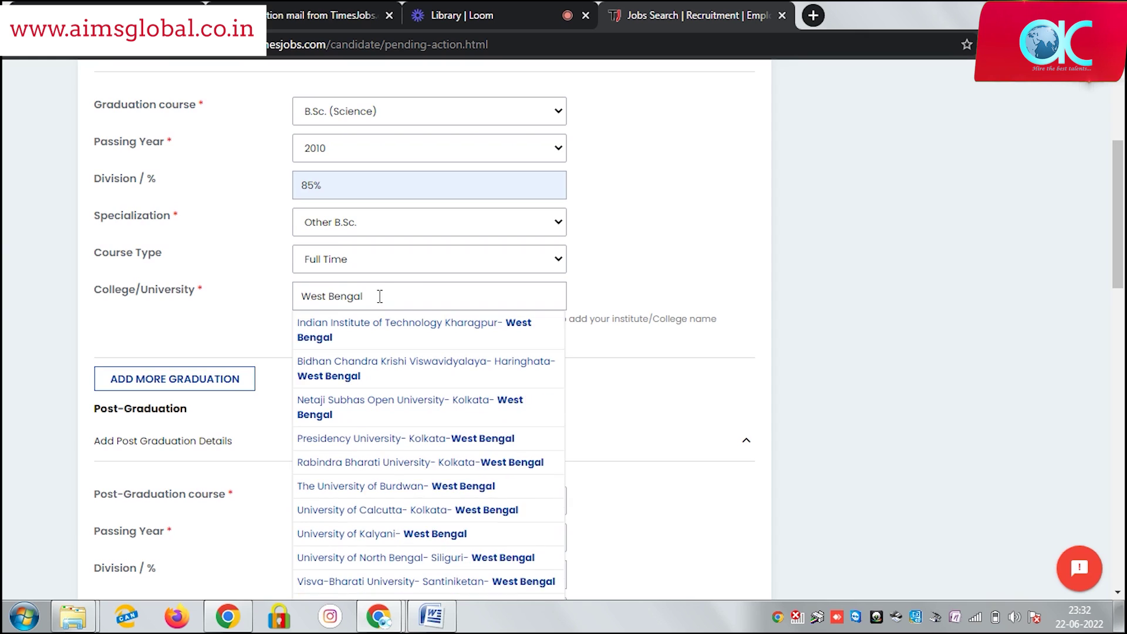
{"action": "left_click", "coordinate": [505, 373]}
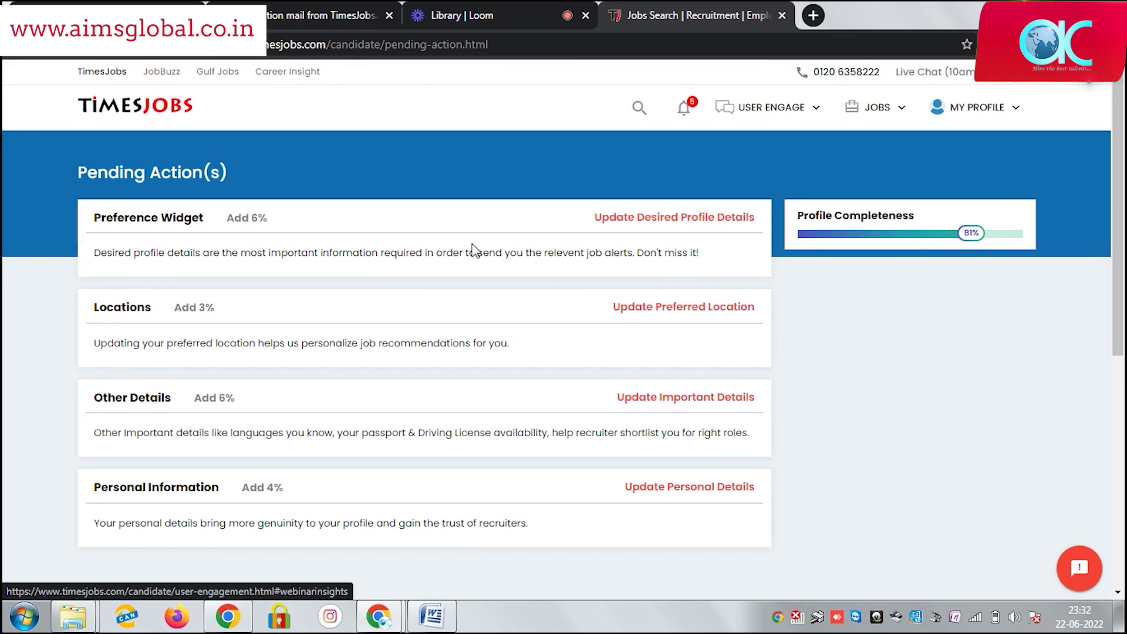
Edit the desired industries, removing Cement, Cement Products
{"action": "left_click", "coordinate": [684, 226]}
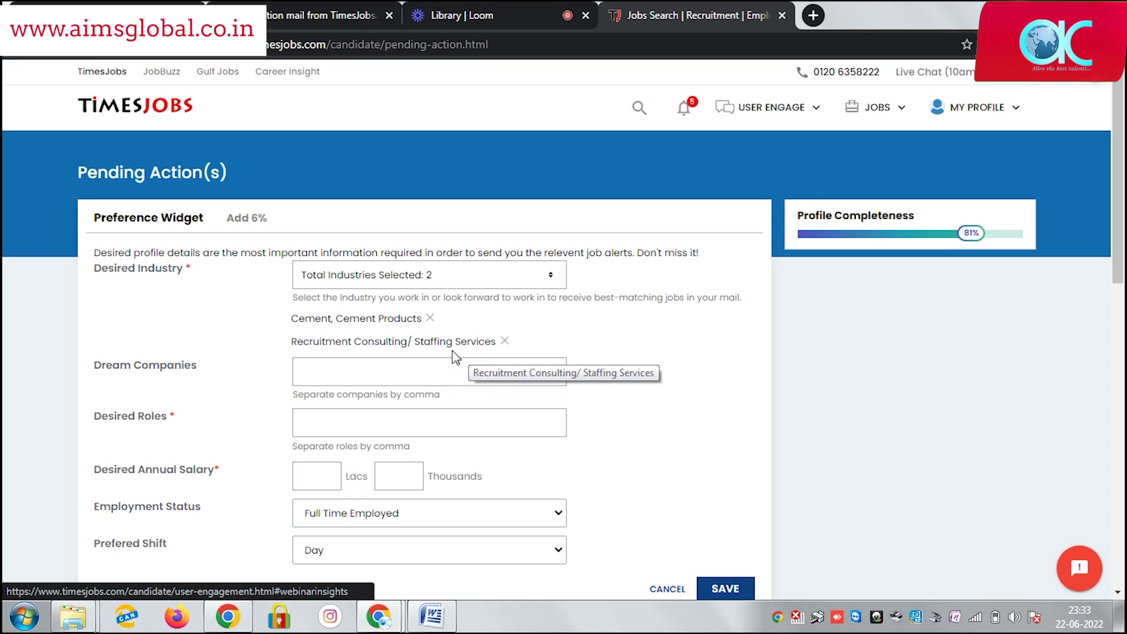
{"action": "left_click", "coordinate": [429, 318]}
{"action": "left_click", "coordinate": [404, 283]}
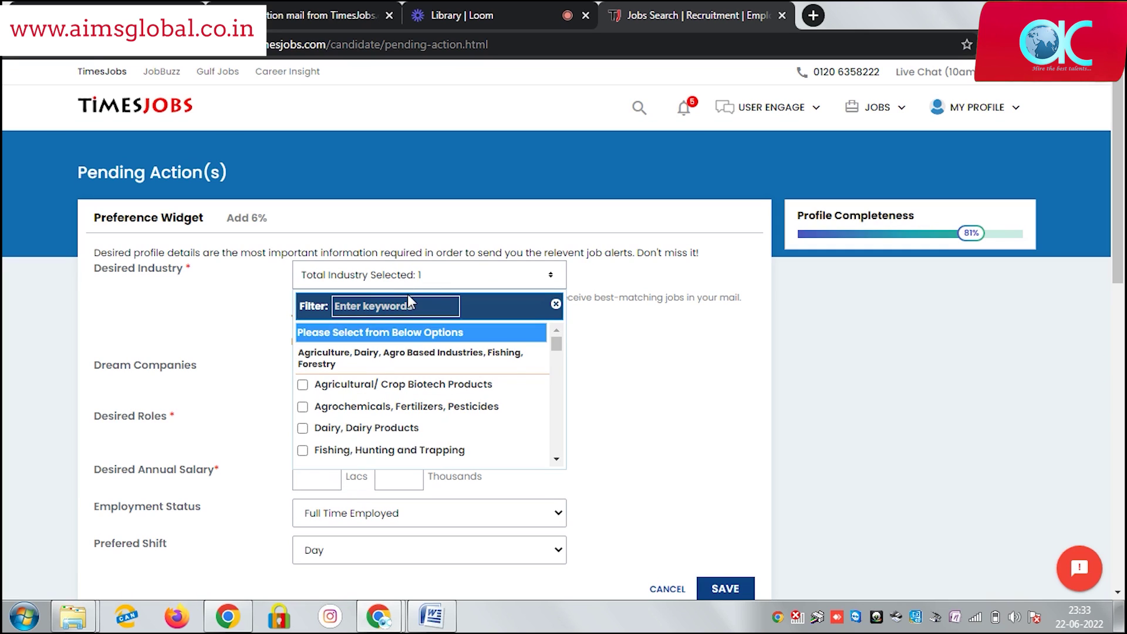
{"action": "type", "text": "e"}
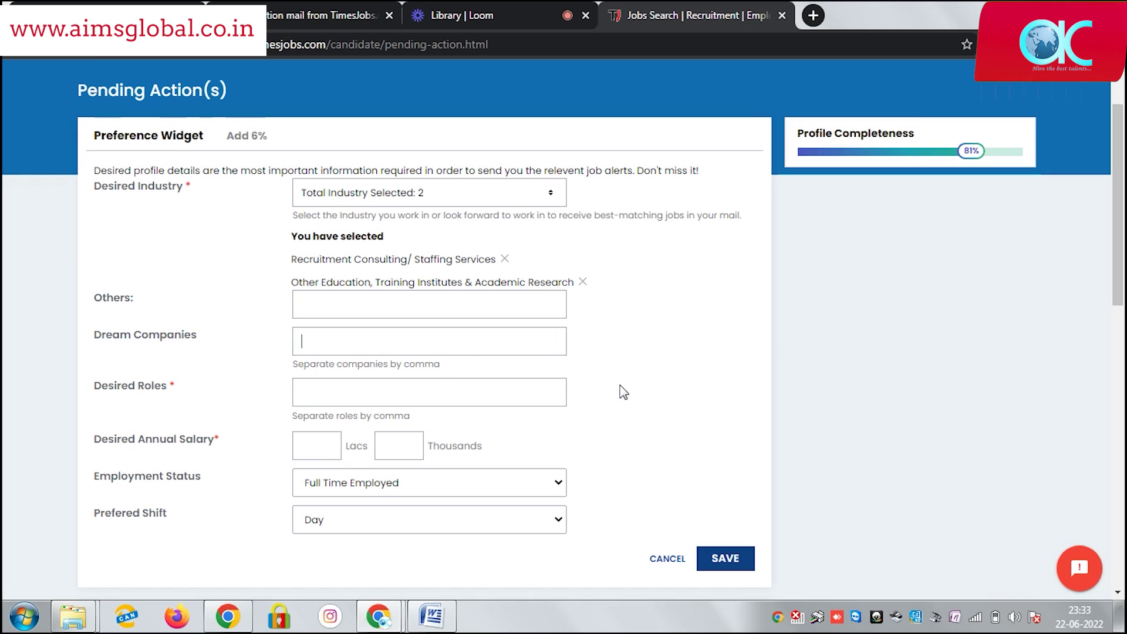
{"action": "scroll", "coordinate": [335, 316], "scroll_direction": "down", "scroll_amount": 1}
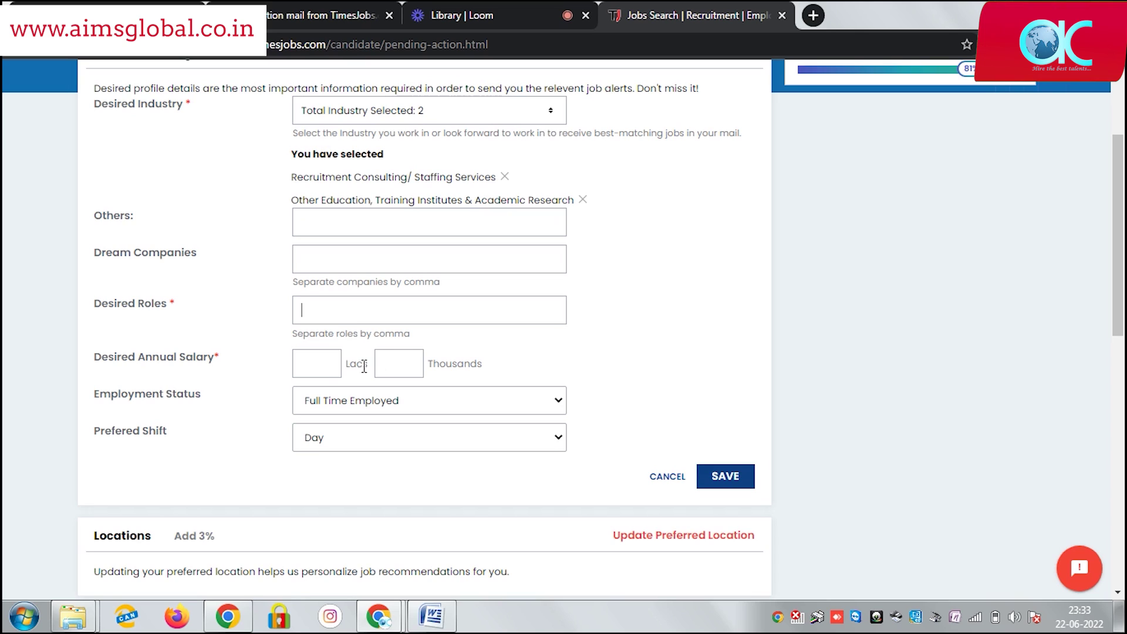
Enter a desired salary of 12 Lacs 00 Thousands and pick the recruitment - head role
{"action": "left_click", "coordinate": [325, 365]}
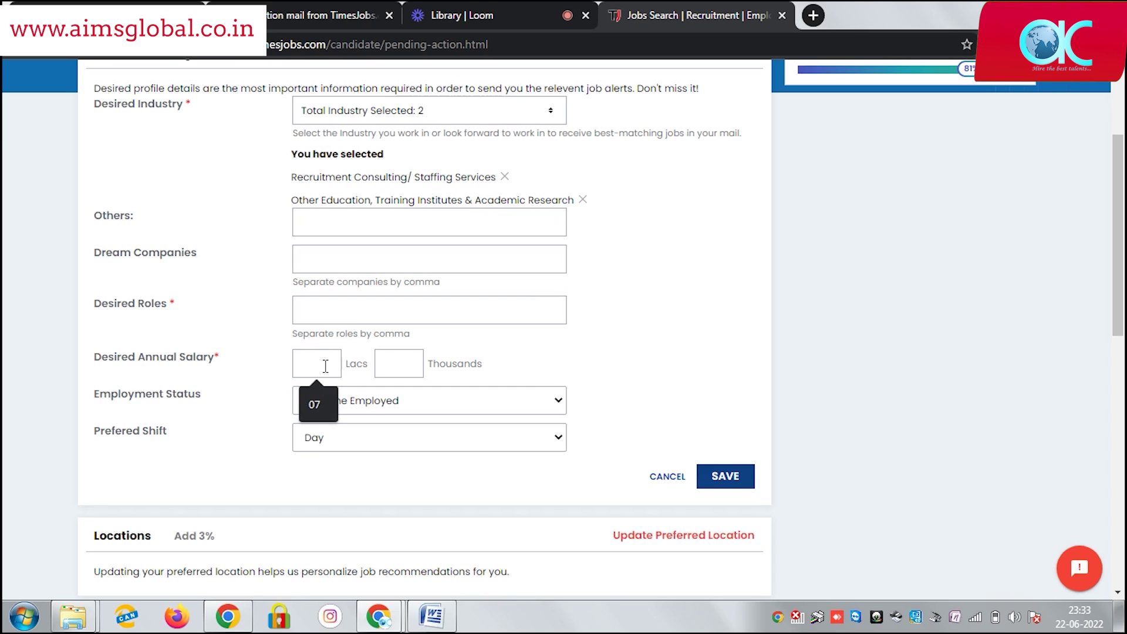
{"action": "type", "text": "12"}
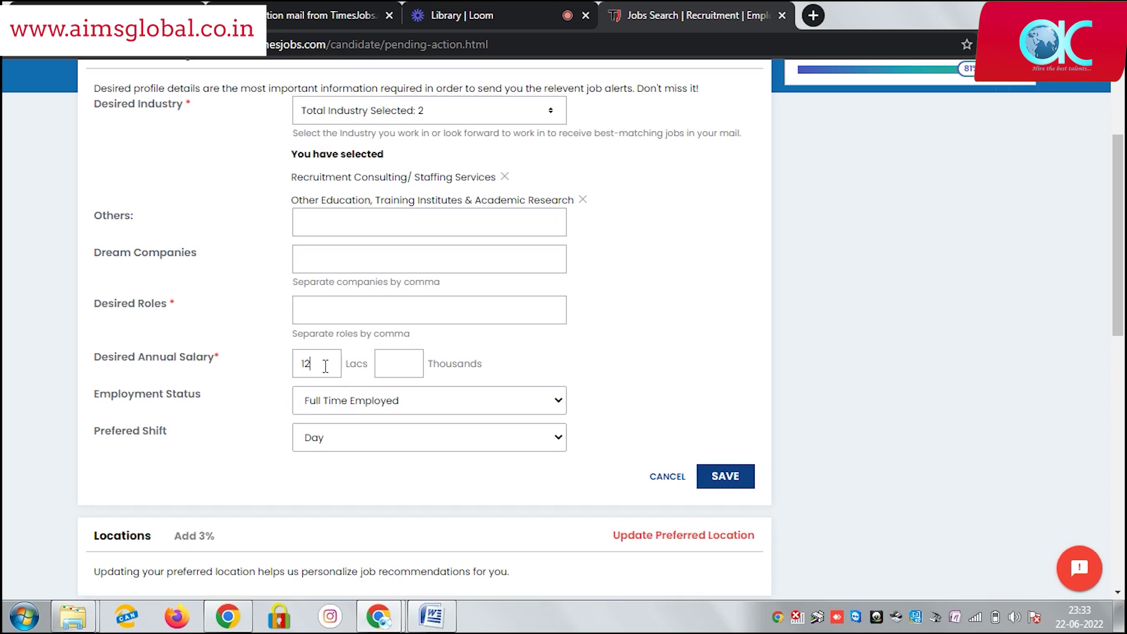
{"action": "left_click", "coordinate": [389, 367]}
{"action": "type", "text": "00"}
{"action": "type", "text": "Recruitment head"}
{"action": "left_click", "coordinate": [551, 385]}
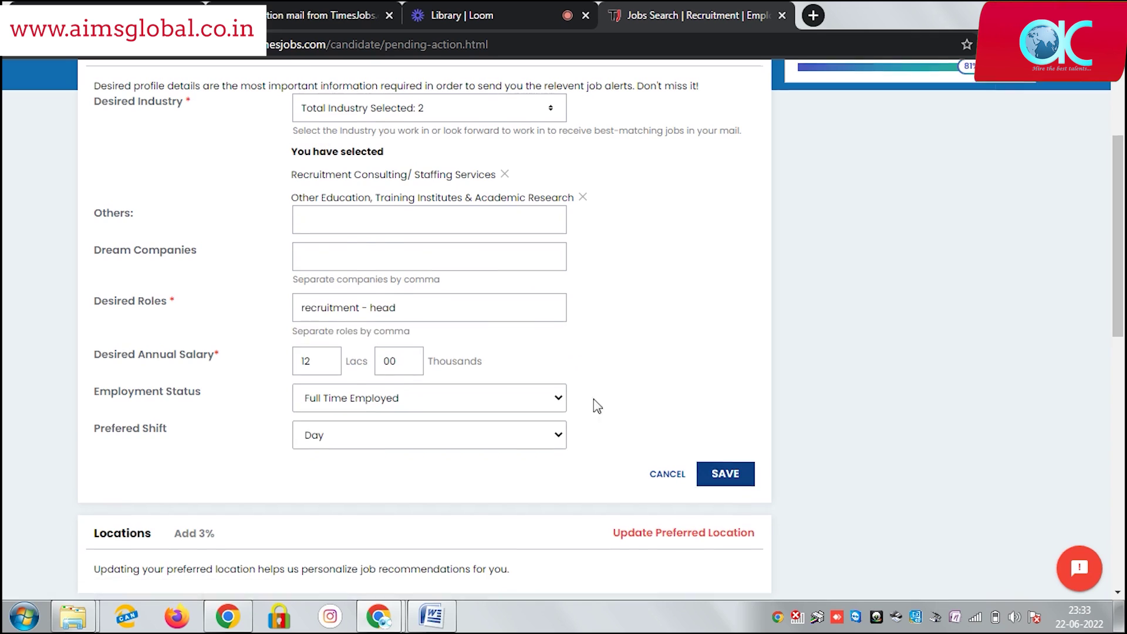
Keep Day as the preferred shift, save, and remove the industry causing the error
{"action": "scroll", "coordinate": [430, 367], "scroll_direction": "down", "scroll_amount": 1}
{"action": "left_click", "coordinate": [427, 361]}
{"action": "left_click", "coordinate": [427, 361]}
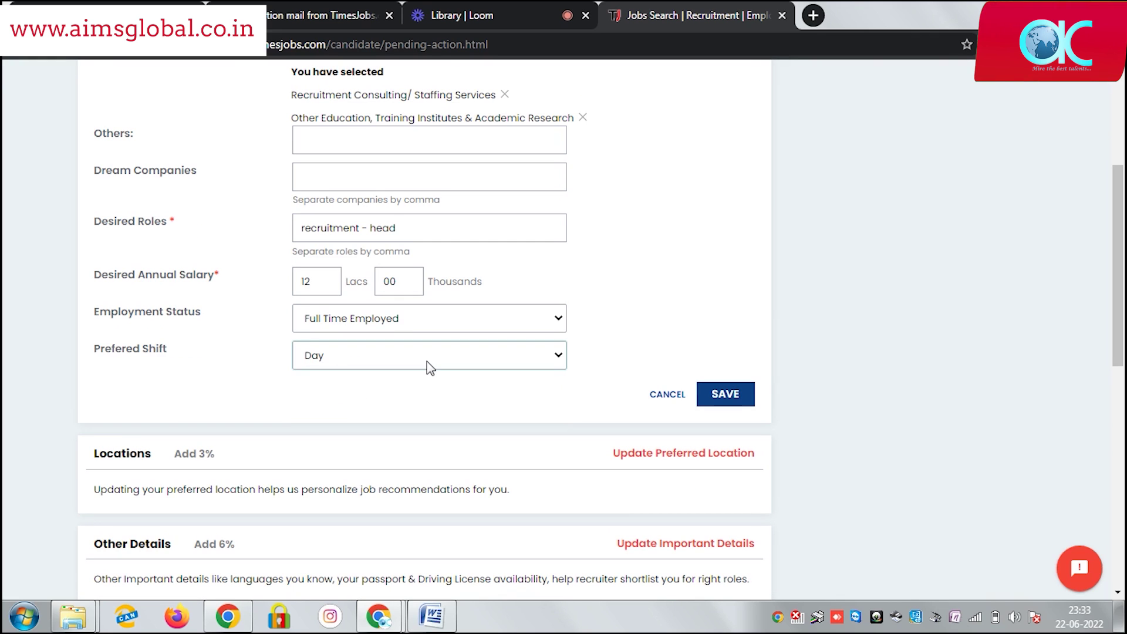
{"action": "left_click", "coordinate": [430, 367]}
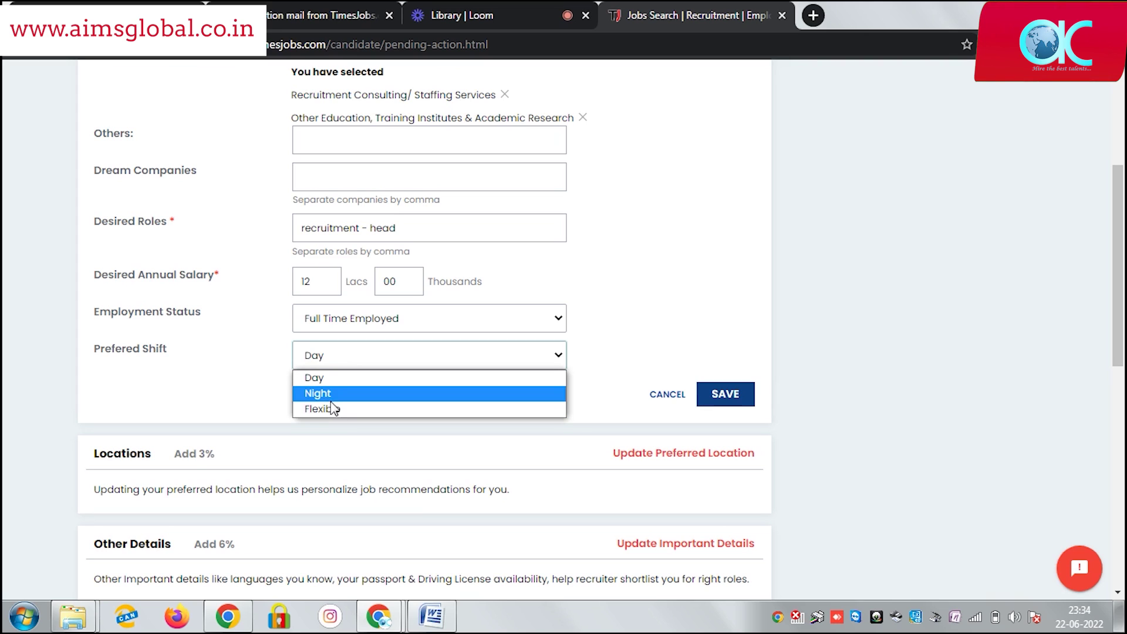
{"action": "left_click", "coordinate": [328, 382]}
{"action": "left_click", "coordinate": [726, 394]}
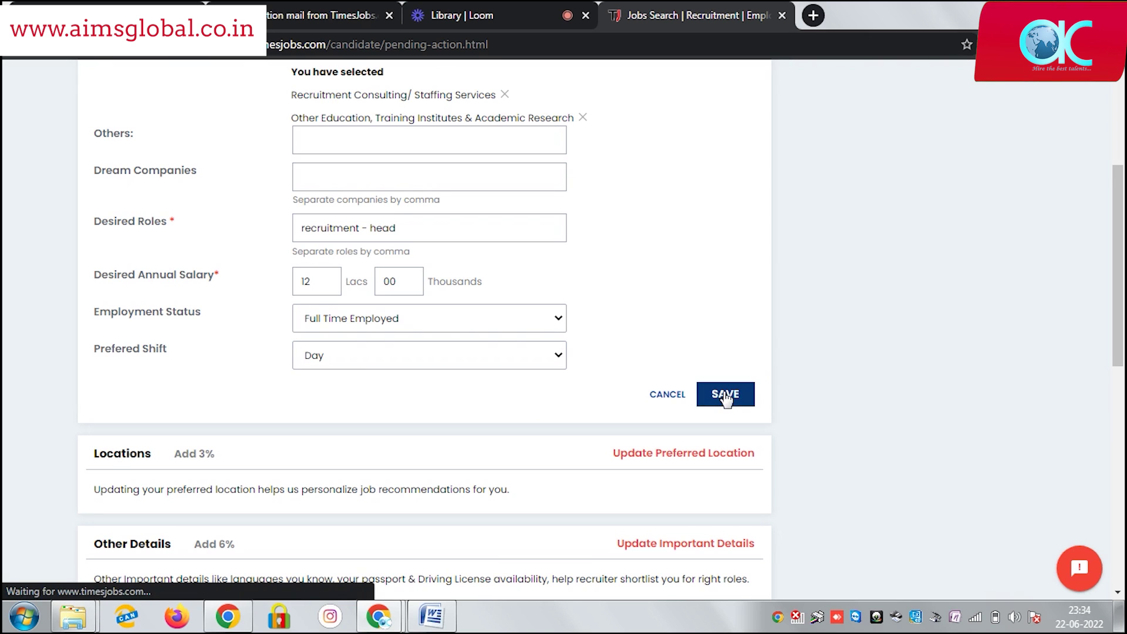
{"action": "left_click", "coordinate": [582, 282]}
Save the desired preferences, then tick Mumbai as a preferred location
{"action": "left_click", "coordinate": [725, 506]}
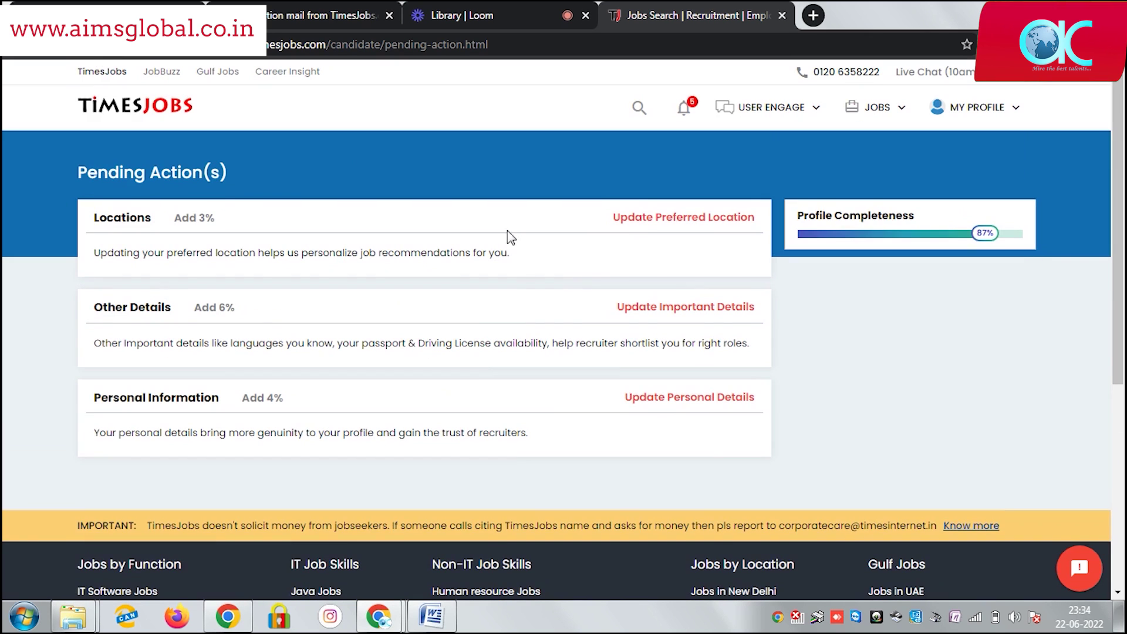
{"action": "left_click", "coordinate": [641, 226]}
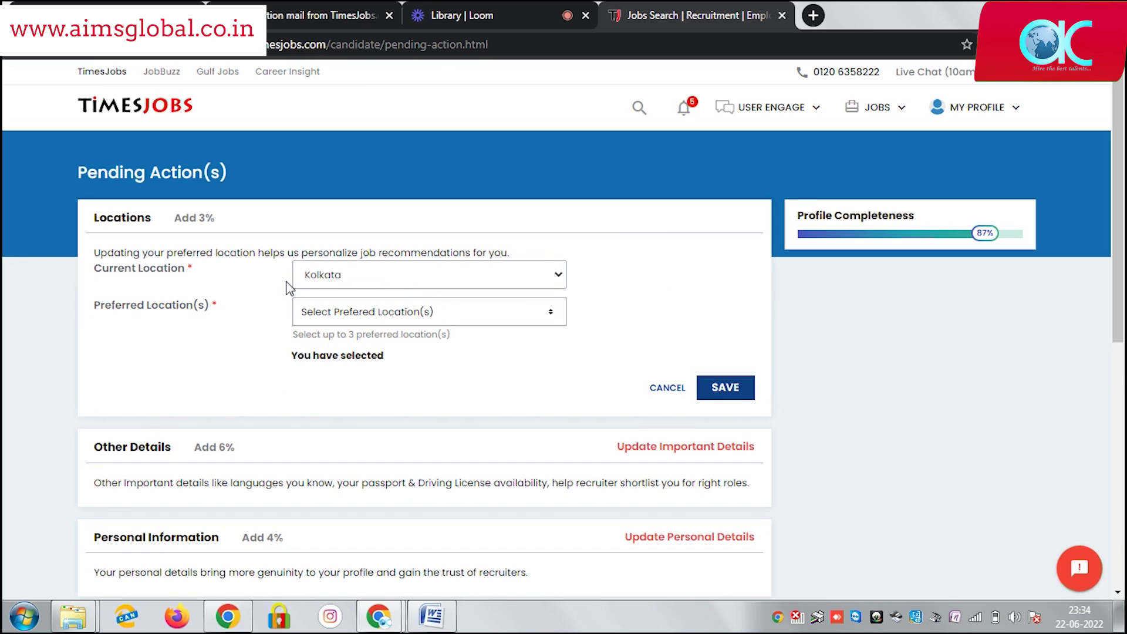
{"action": "left_click", "coordinate": [417, 315]}
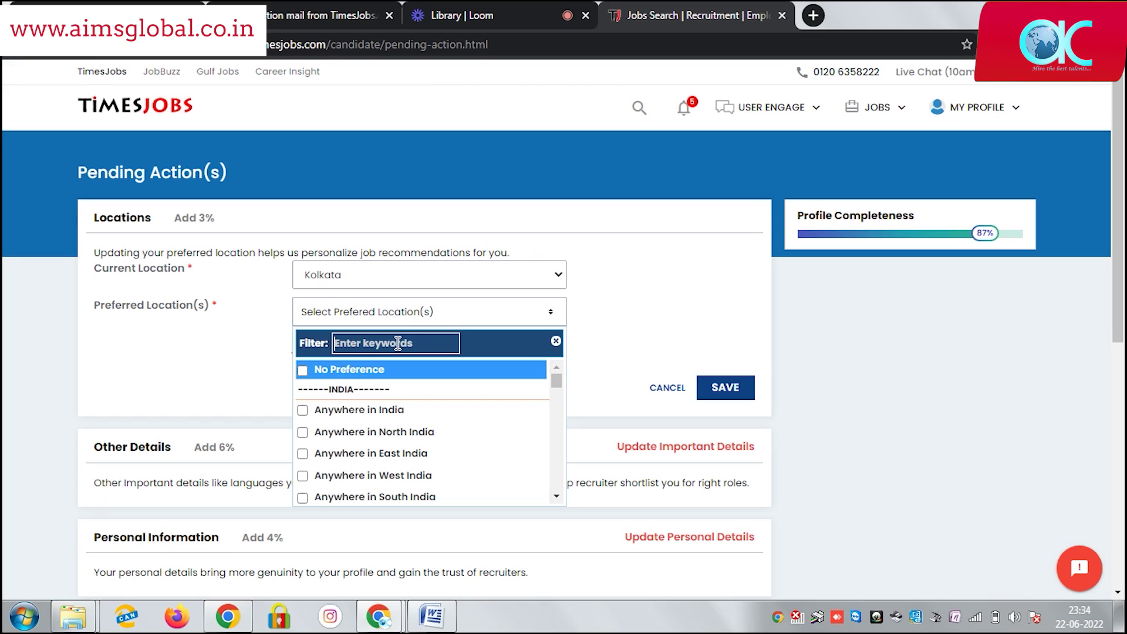
{"action": "key", "text": "BackSpace"}
{"action": "key", "text": "BackSpace"}
{"action": "key", "text": "BackSpace"}
{"action": "key", "text": "BackSpace"}
{"action": "key", "text": "BackSpace"}
{"action": "key", "text": "BackSpace"}
{"action": "key", "text": "BackSpace"}
{"action": "type", "text": "mumbai"}
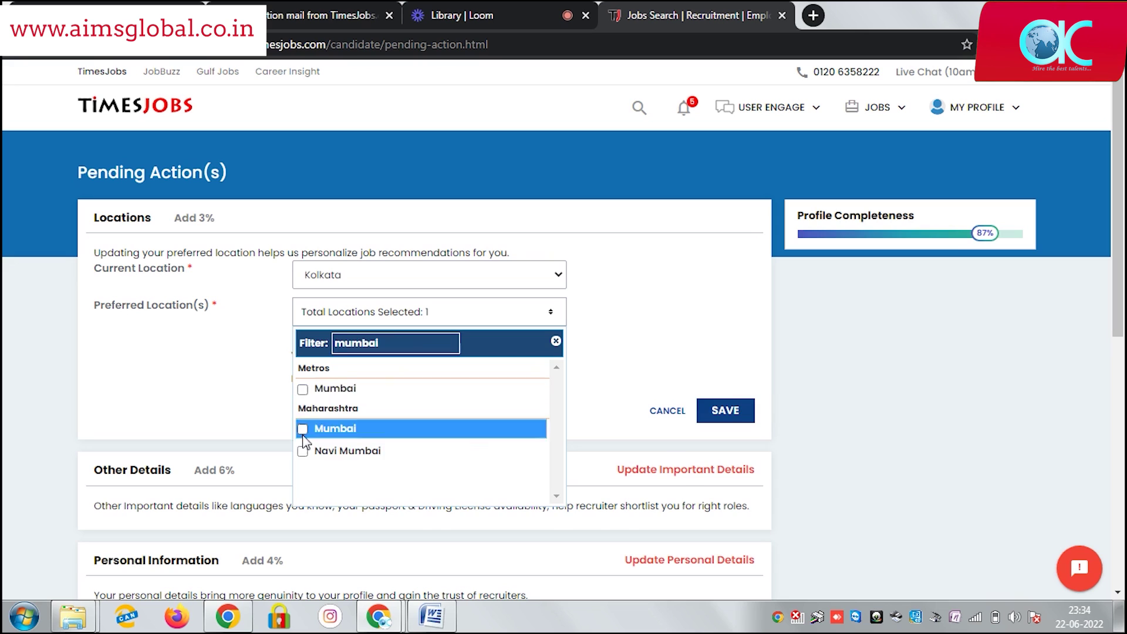
{"action": "left_click", "coordinate": [304, 389]}
Add Bengaluru/ Bangalore as a preferred location and close the list to review choices
{"action": "left_click", "coordinate": [382, 343]}
{"action": "key", "text": "BackSpace"}
{"action": "key", "text": "BackSpace"}
{"action": "key", "text": "BackSpace"}
{"action": "key", "text": "BackSpace"}
{"action": "key", "text": "BackSpace"}
{"action": "key", "text": "BackSpace"}
{"action": "type", "text": "bang"}
{"action": "left_click", "coordinate": [356, 309]}
{"action": "left_click", "coordinate": [556, 341]}
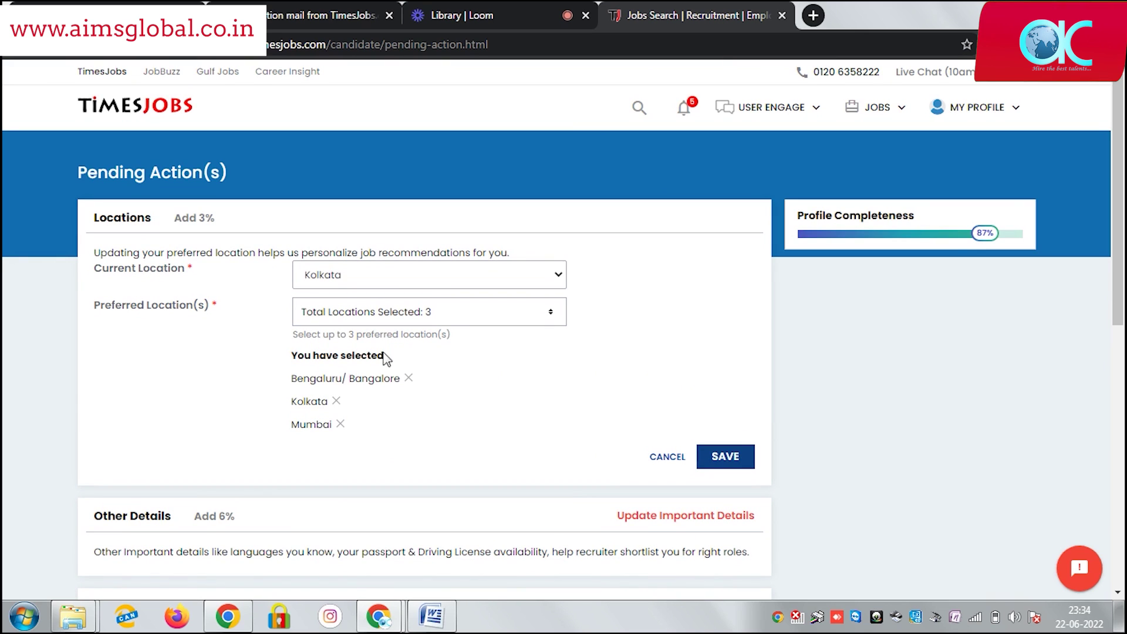
{"action": "left_click", "coordinate": [448, 323]}
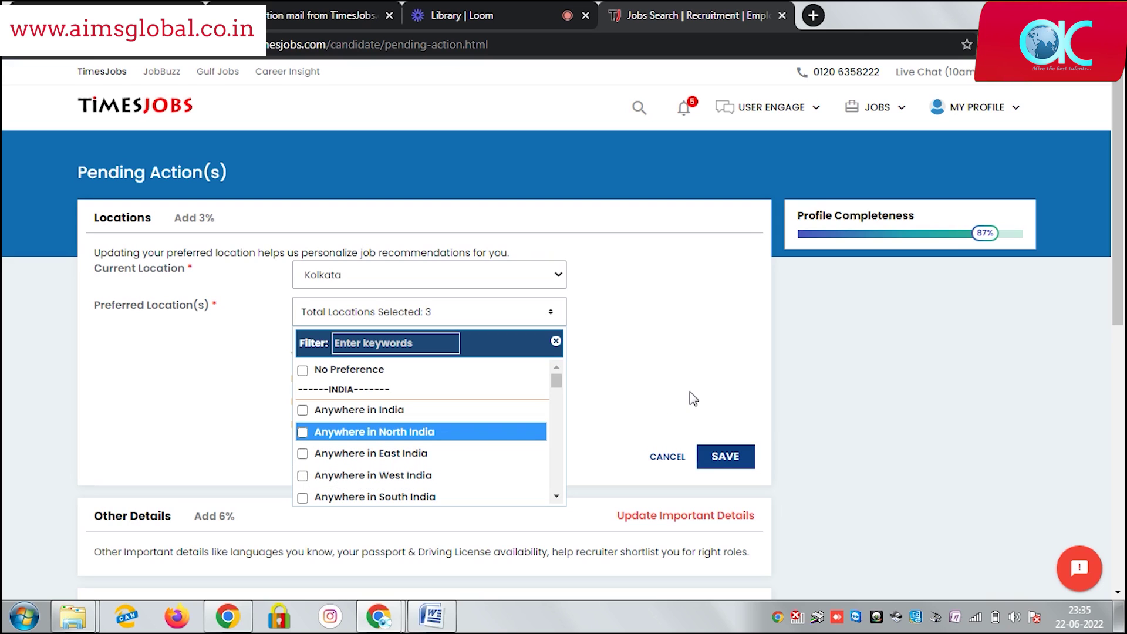
{"action": "left_click", "coordinate": [582, 396]}
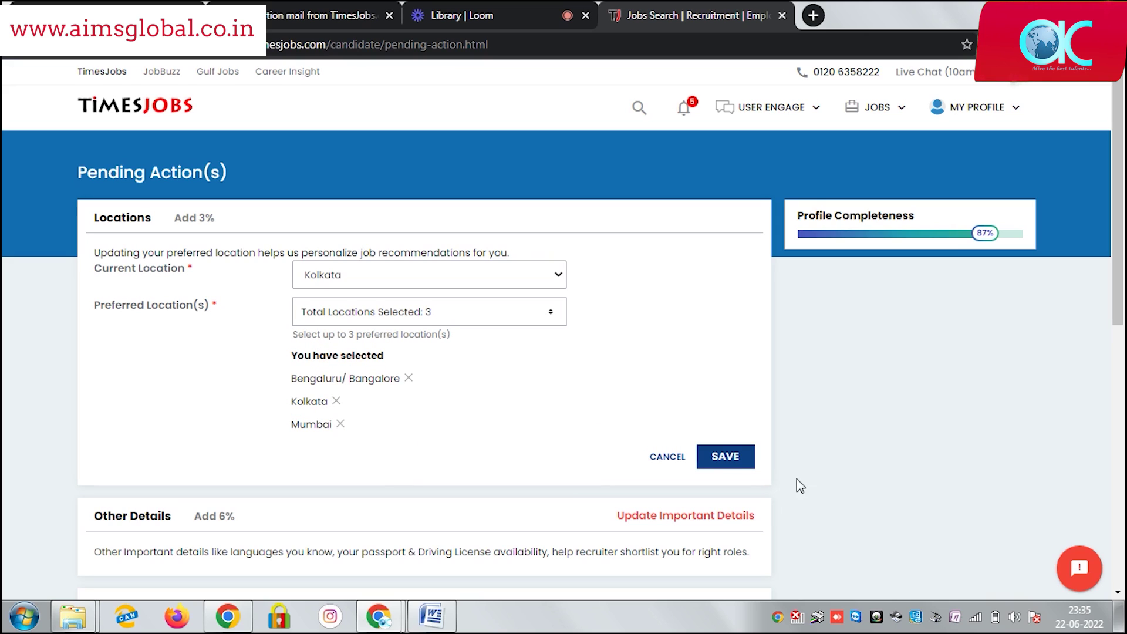
Save preferred locations, then add English (Intermediate), Hindi (Expert) and Bengali (Beginner, speak only) as languages
{"action": "left_click", "coordinate": [725, 456]}
{"action": "left_click", "coordinate": [132, 322]}
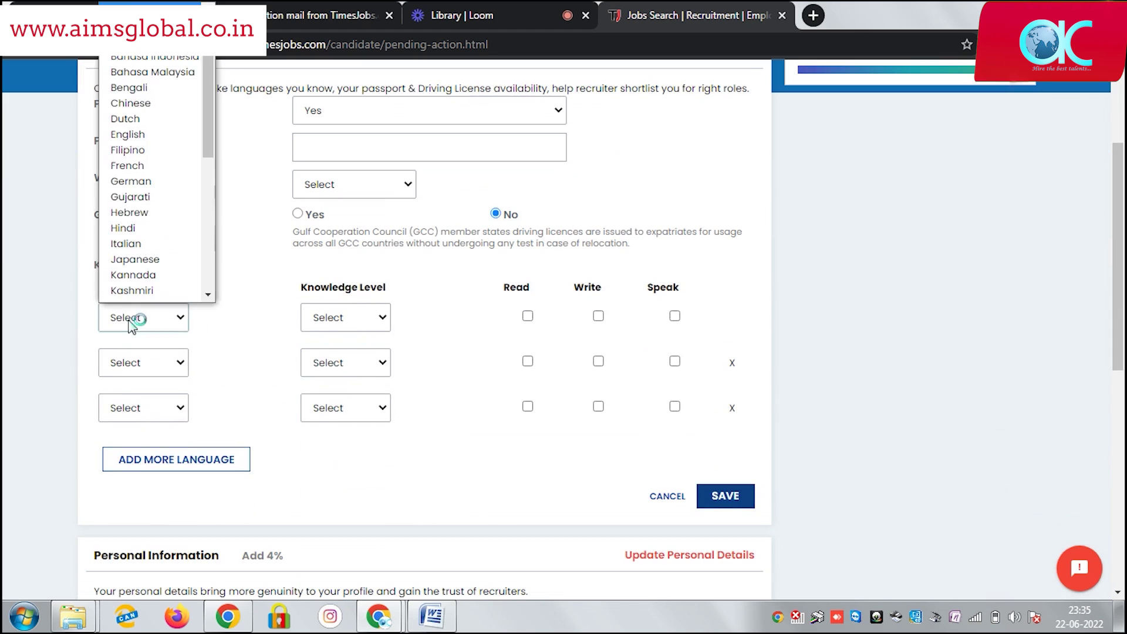
{"action": "left_click", "coordinate": [127, 134]}
{"action": "left_click", "coordinate": [528, 315]}
{"action": "left_click", "coordinate": [598, 316]}
{"action": "left_click", "coordinate": [674, 316]}
{"action": "left_click", "coordinate": [143, 408]}
{"action": "left_click", "coordinate": [346, 362]}
{"action": "left_click", "coordinate": [675, 406]}
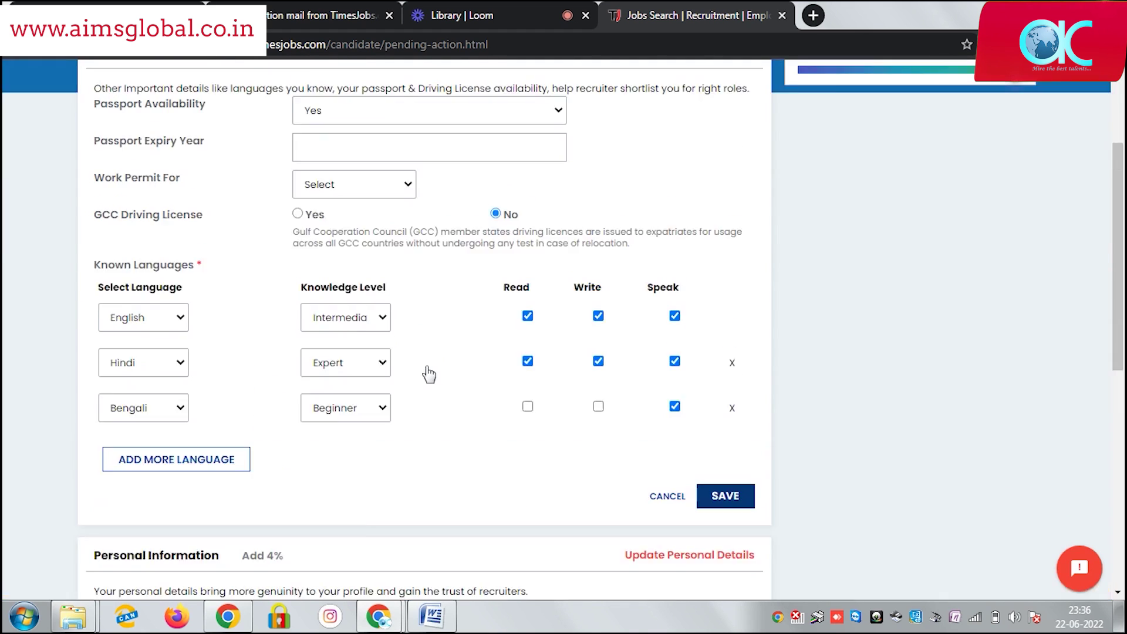
{"action": "left_click", "coordinate": [726, 496]}
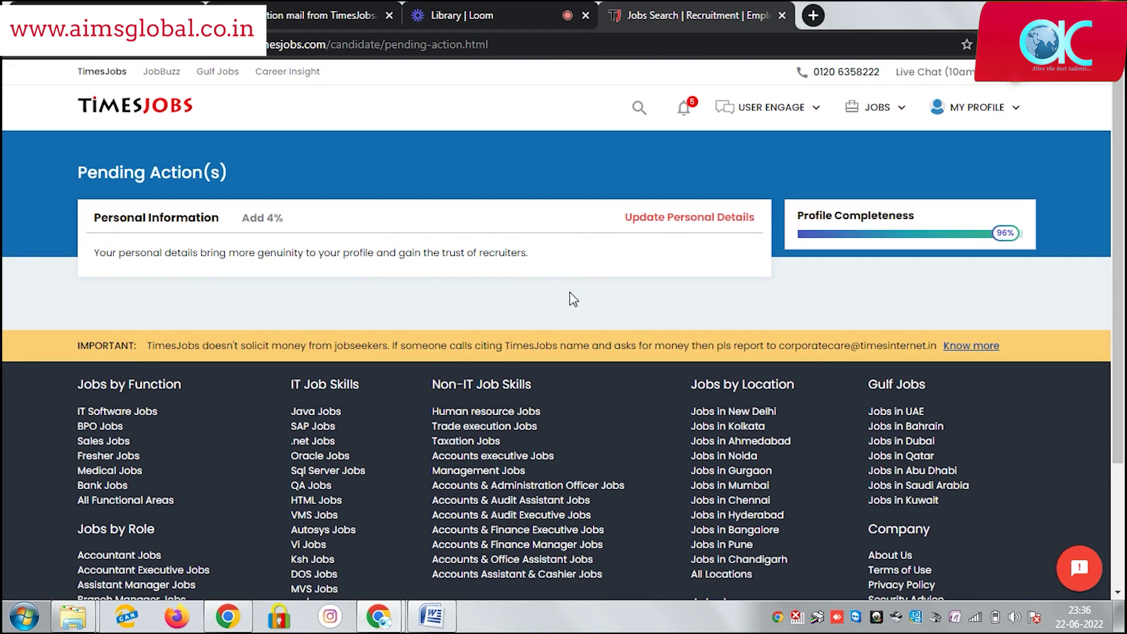
Save personal details with a December birth month, a birth year, and address Kolkata
{"action": "left_click", "coordinate": [670, 219]}
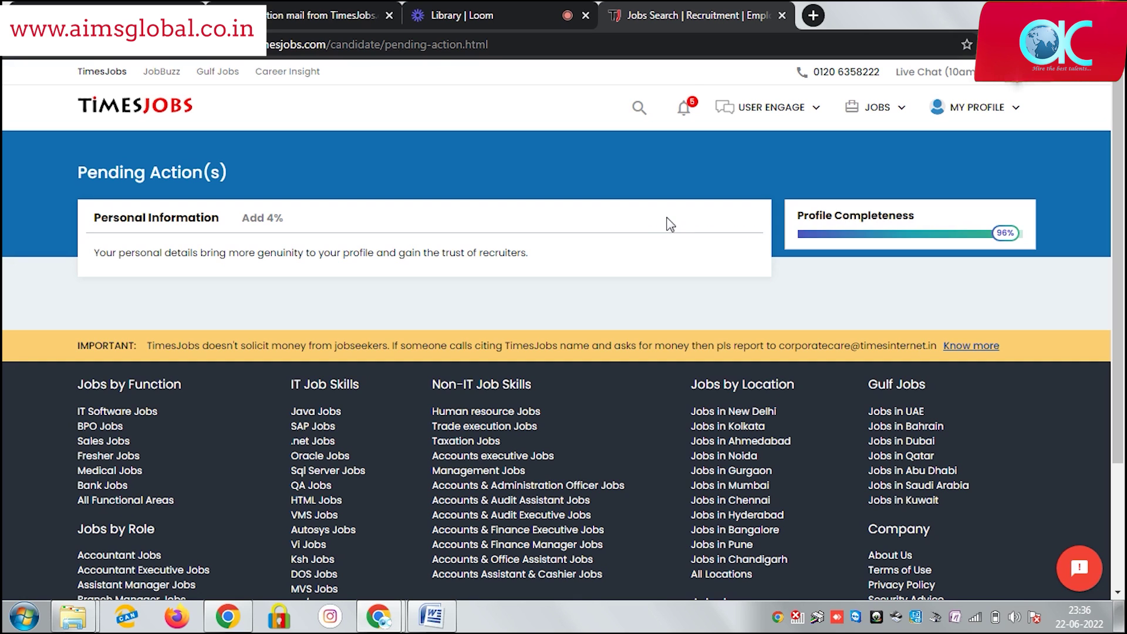
{"action": "scroll", "coordinate": [411, 353], "scroll_direction": "down", "scroll_amount": 5}
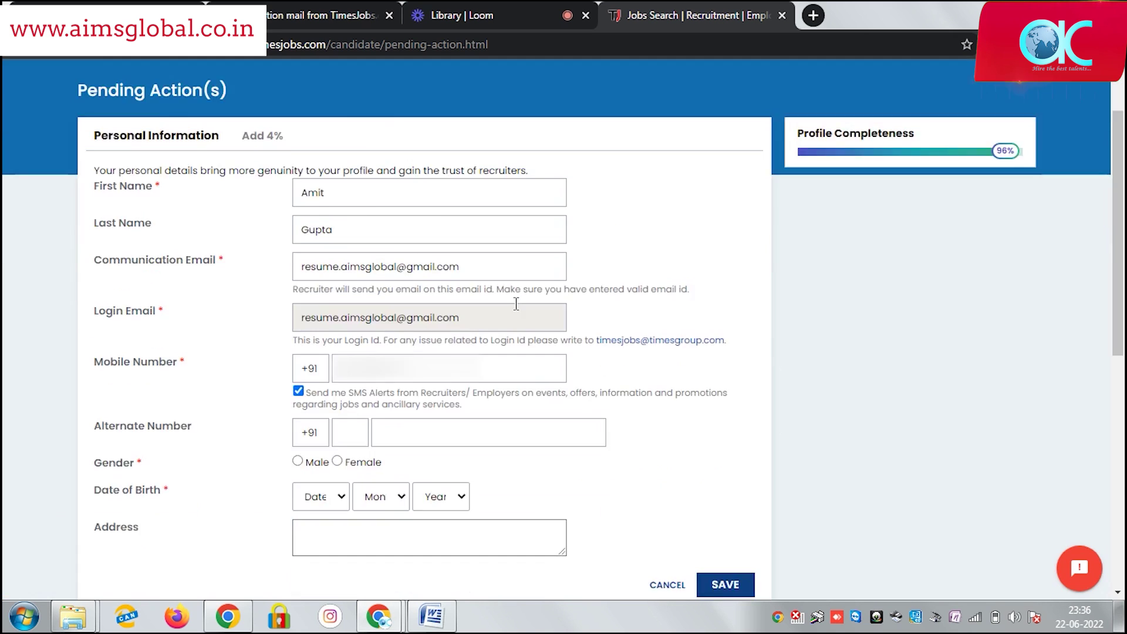
{"action": "left_click", "coordinate": [381, 250]}
{"action": "left_click", "coordinate": [374, 460]}
{"action": "left_click", "coordinate": [441, 250]}
{"action": "left_click", "coordinate": [437, 395]}
{"action": "left_click", "coordinate": [329, 291]}
{"action": "type", "text": "Kolkata, I"}
{"action": "left_click", "coordinate": [726, 338]}
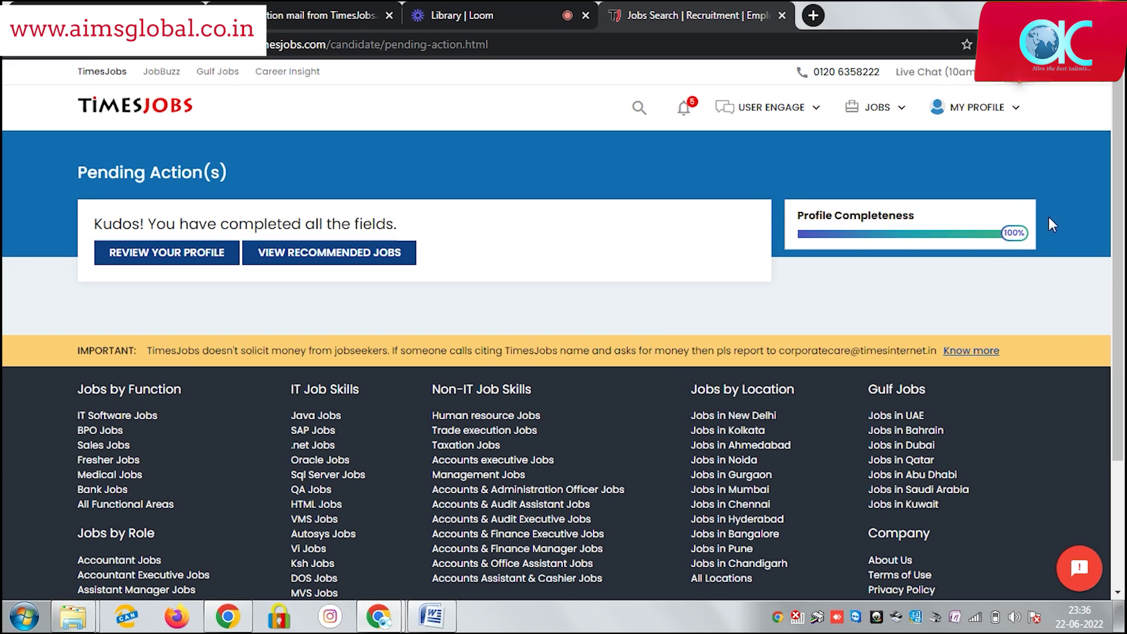
Open Review Your Profile and scroll through every completed profile section
{"action": "left_click", "coordinate": [187, 260]}
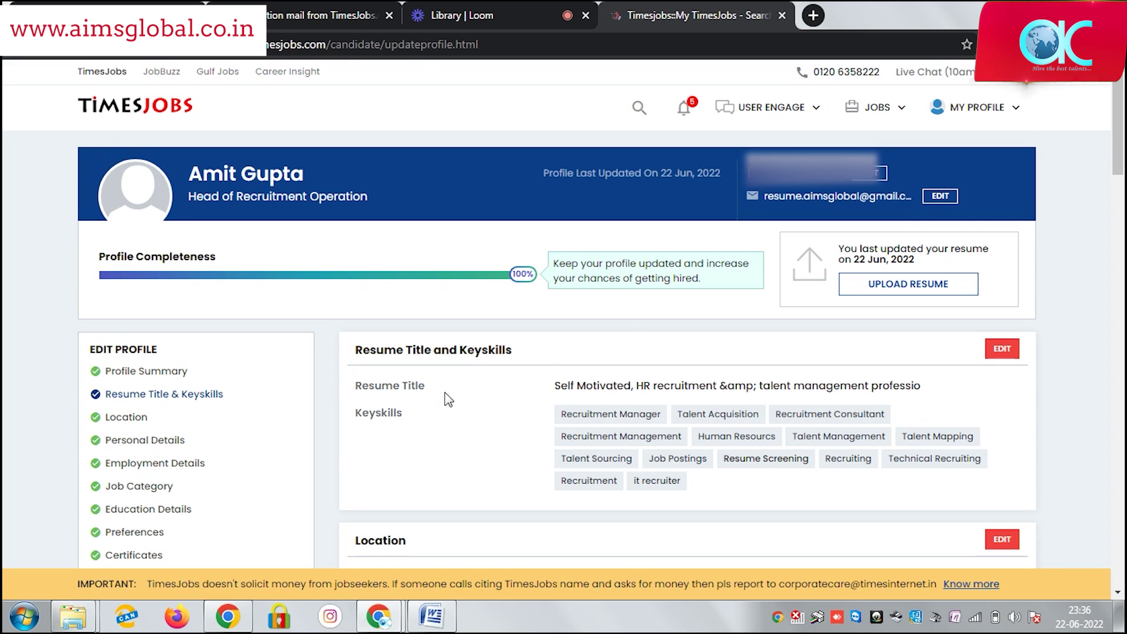
{"action": "scroll", "coordinate": [646, 400], "scroll_direction": "down", "scroll_amount": 1}
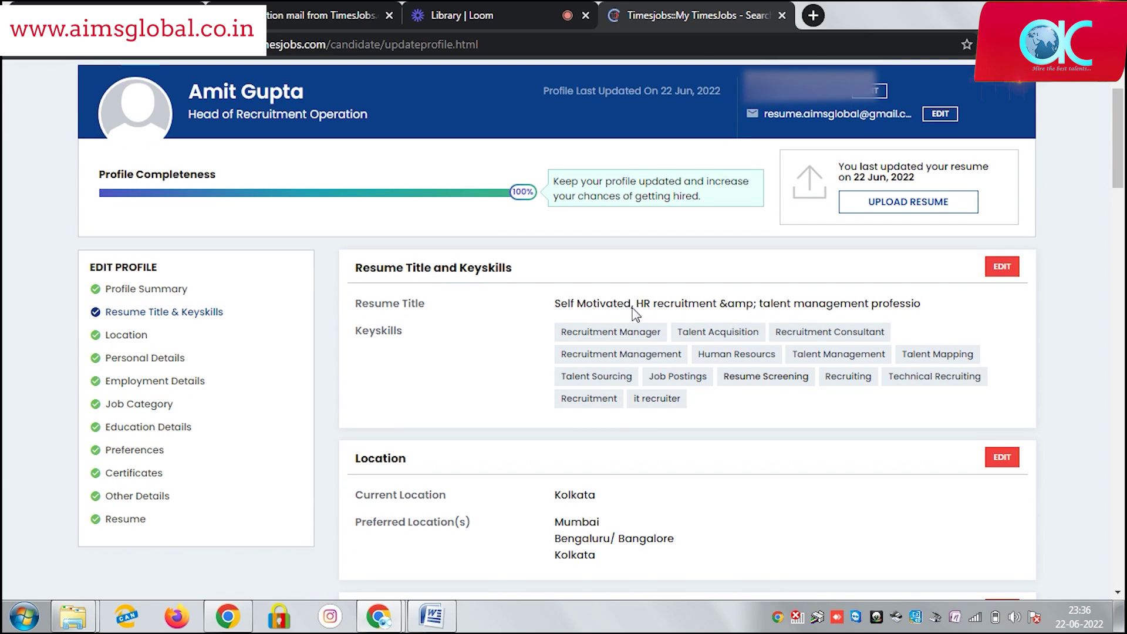
{"action": "scroll", "coordinate": [531, 346], "scroll_direction": "down", "scroll_amount": 3}
{"action": "scroll", "coordinate": [805, 385], "scroll_direction": "down", "scroll_amount": 3}
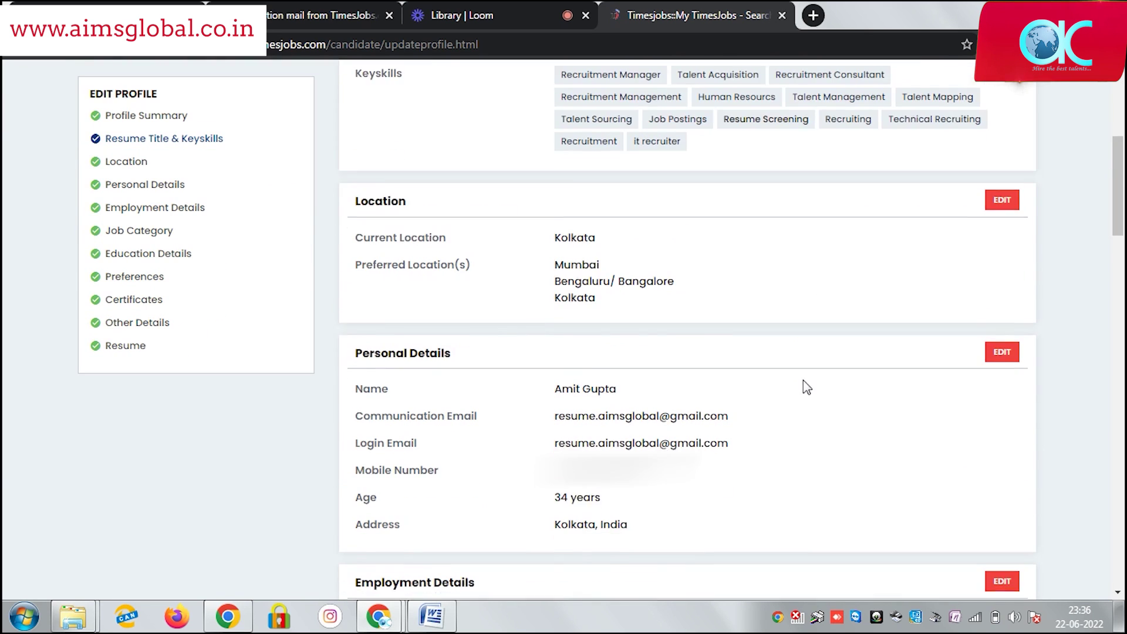
{"action": "scroll", "coordinate": [724, 435], "scroll_direction": "down", "scroll_amount": 2}
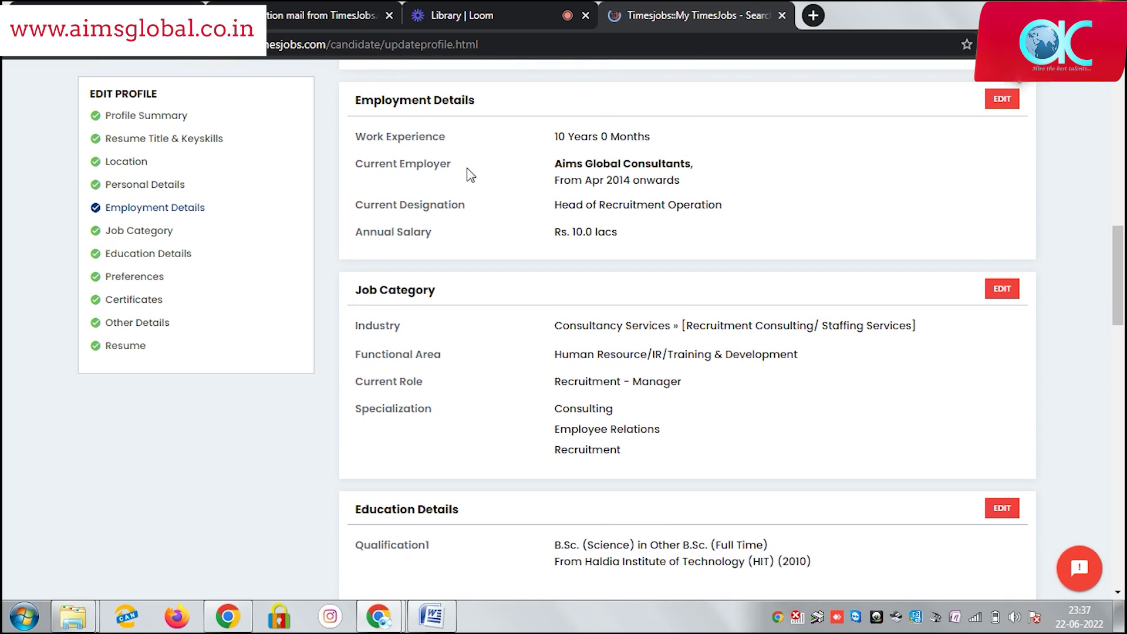
{"action": "scroll", "coordinate": [510, 337], "scroll_direction": "down", "scroll_amount": 1}
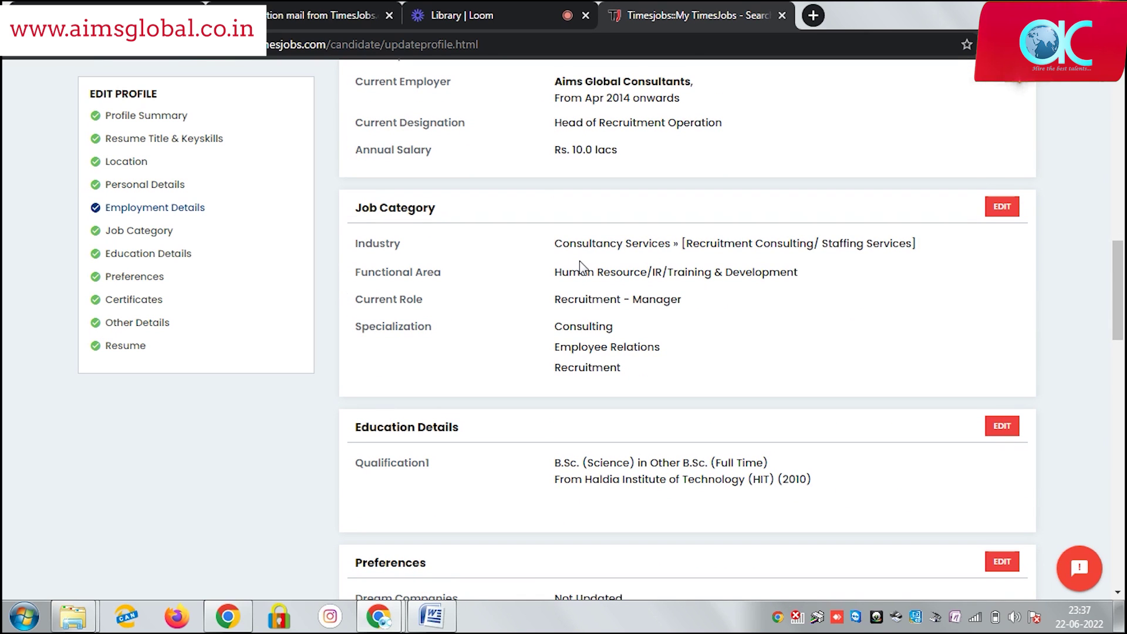
{"action": "scroll", "coordinate": [538, 344], "scroll_direction": "down", "scroll_amount": 1}
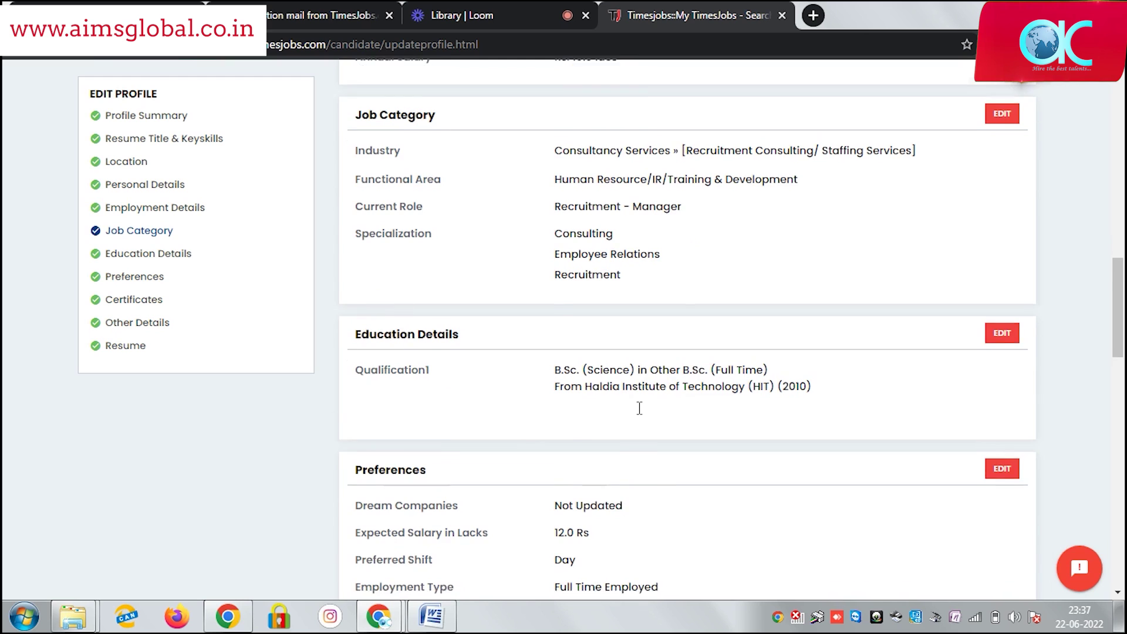
{"action": "scroll", "coordinate": [640, 408], "scroll_direction": "down", "scroll_amount": 3}
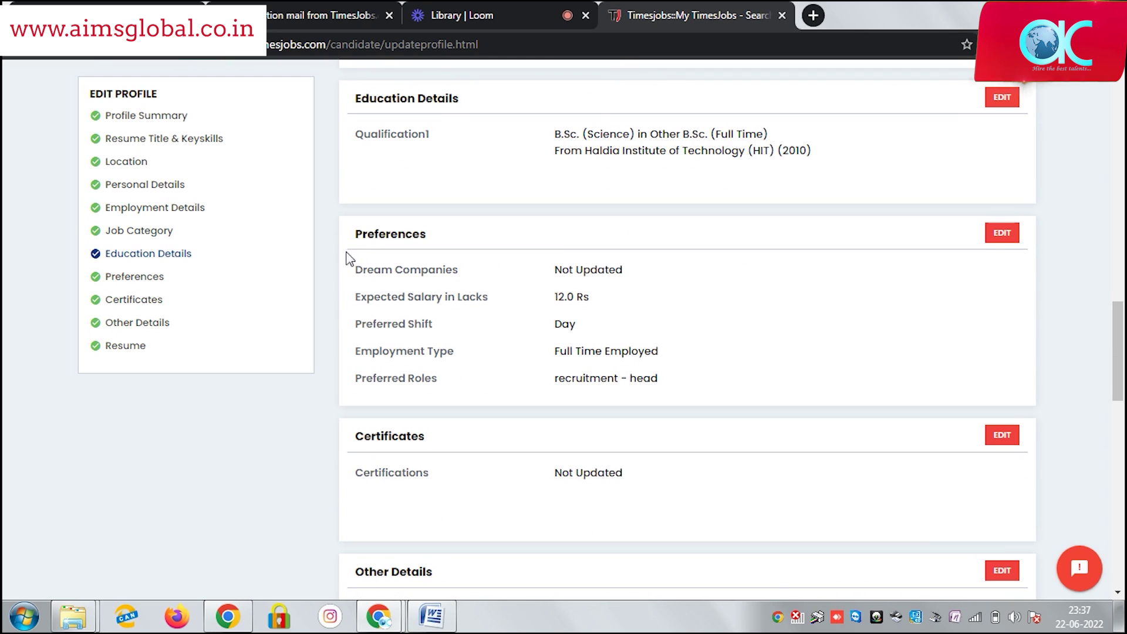
{"action": "scroll", "coordinate": [517, 305], "scroll_direction": "down", "scroll_amount": 3}
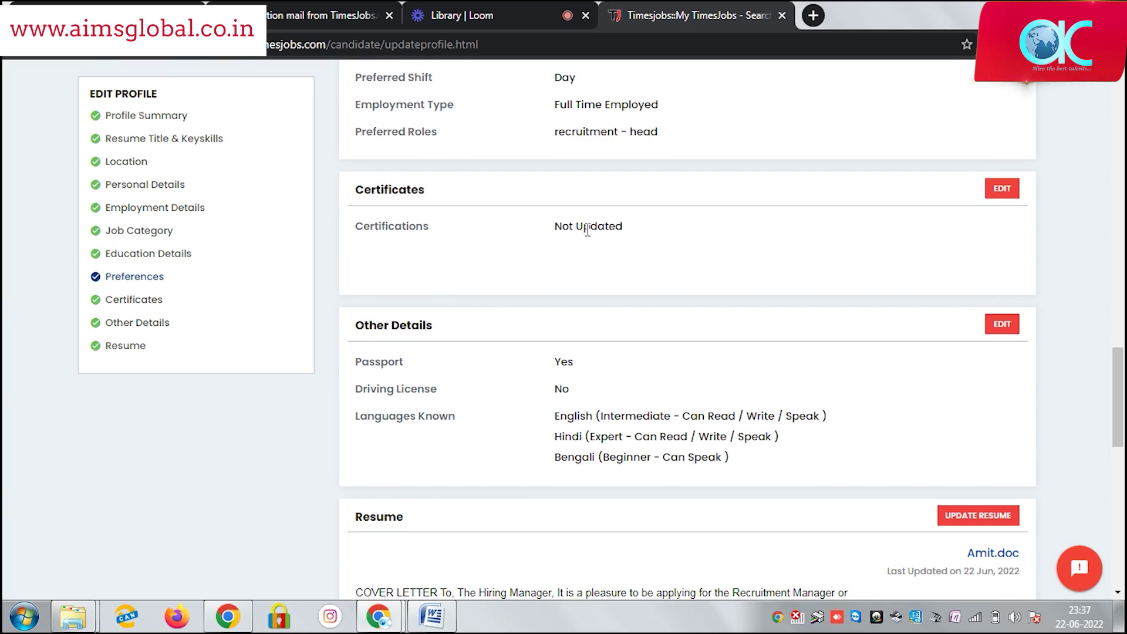
{"action": "left_click", "coordinate": [1004, 195]}
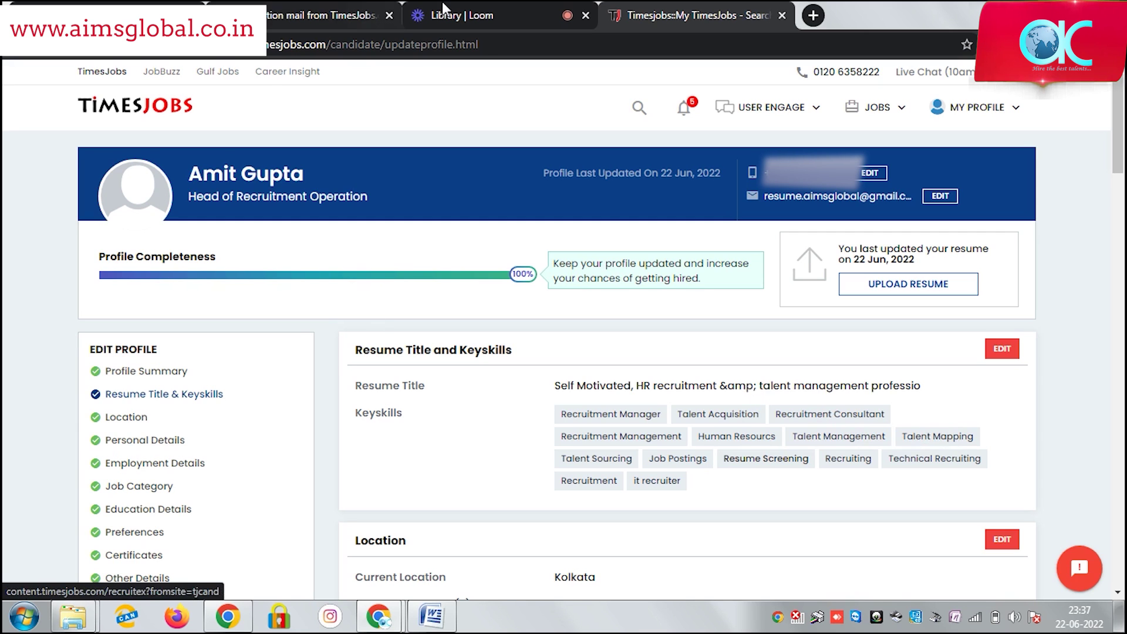
{"action": "scroll", "coordinate": [596, 410], "scroll_direction": "down", "scroll_amount": 1}
{"action": "scroll", "coordinate": [598, 412], "scroll_direction": "up", "scroll_amount": 1}
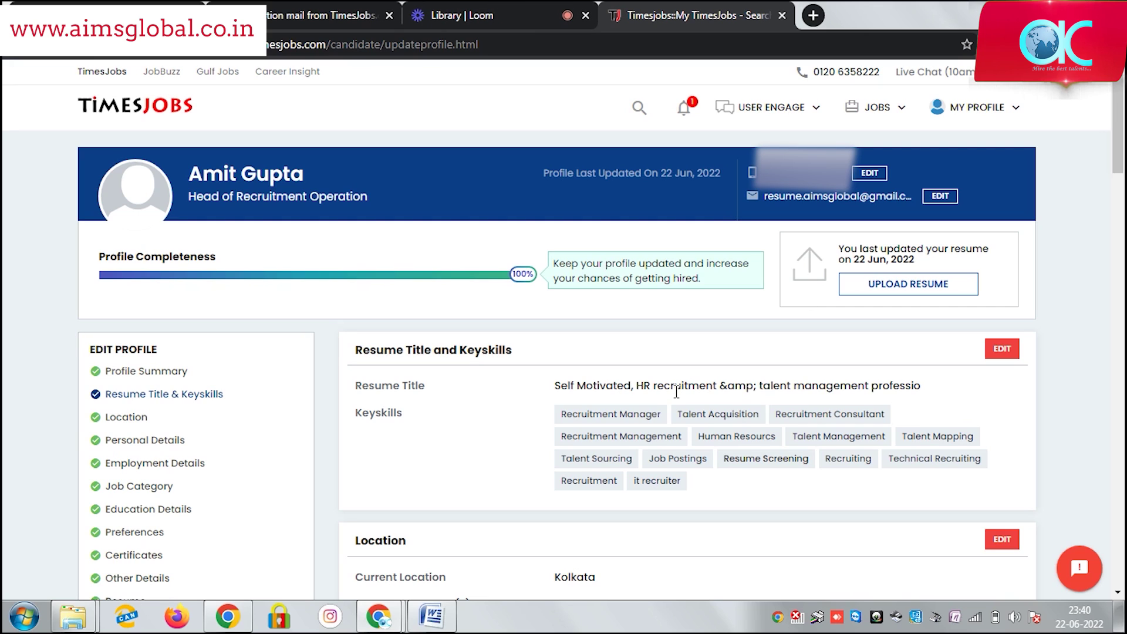
{"action": "scroll", "coordinate": [367, 459], "scroll_direction": "down", "scroll_amount": 2}
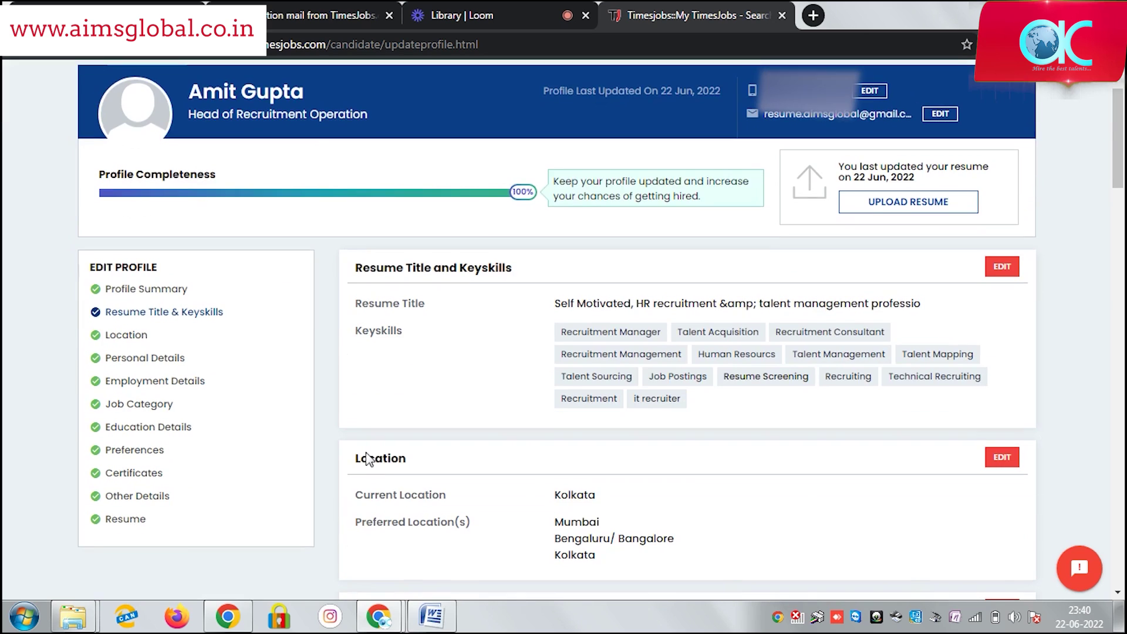
{"action": "scroll", "coordinate": [368, 455], "scroll_direction": "up", "scroll_amount": 2}
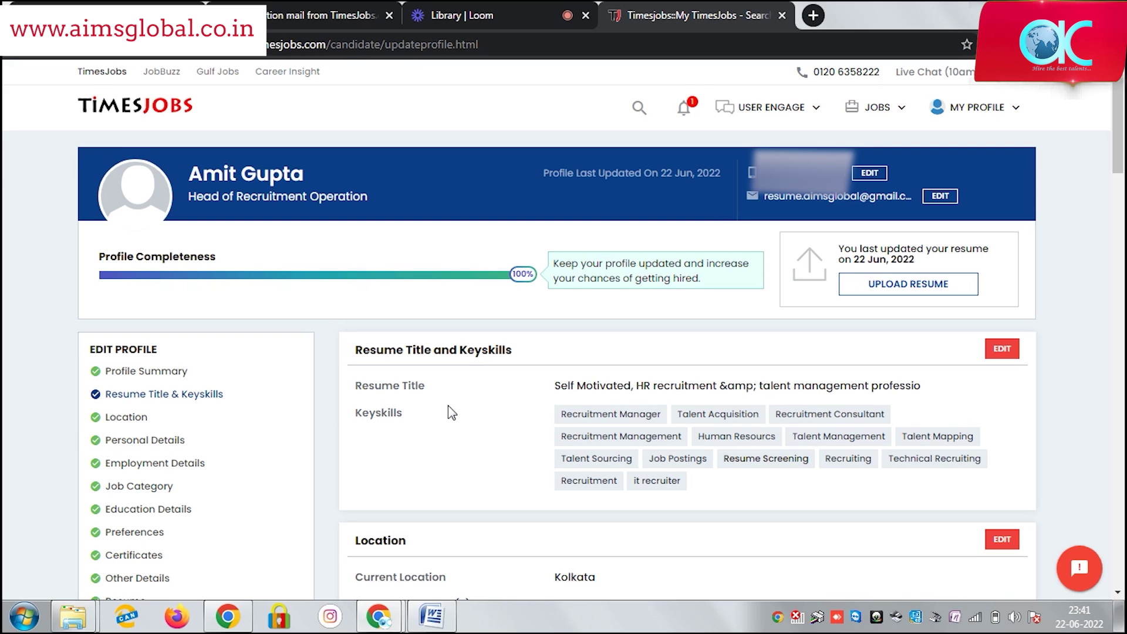
Change the resume title's '&amp;' to '&', end it with a period after 'professional', and save
{"action": "left_click", "coordinate": [1005, 354]}
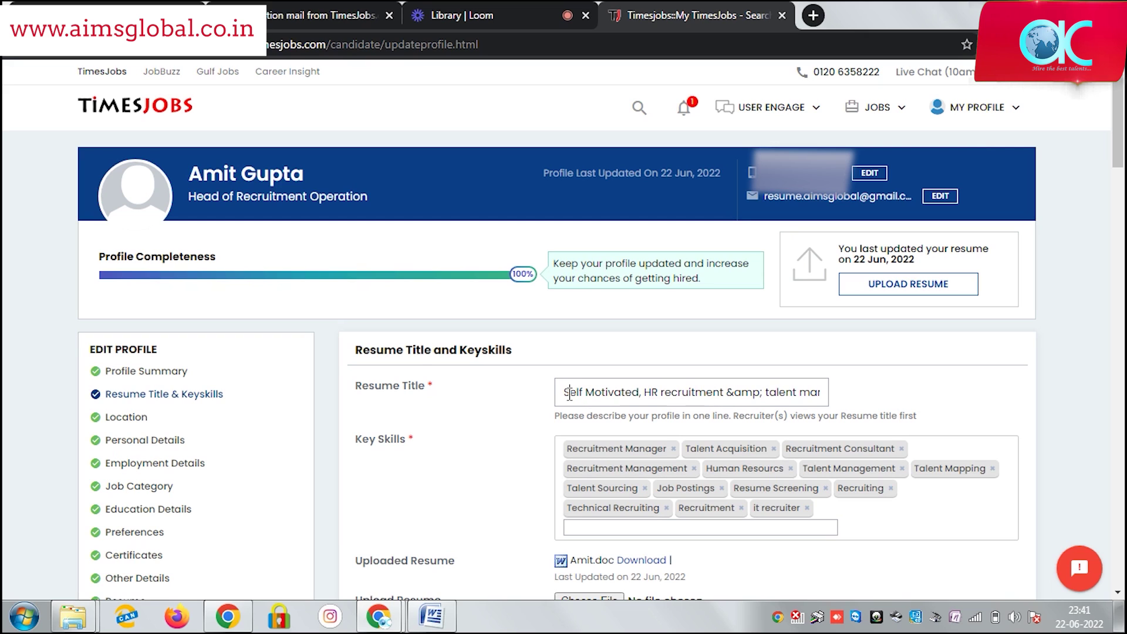
{"action": "key", "text": "Right"}
{"action": "key", "text": "Right"}
{"action": "key", "text": "Right"}
{"action": "key", "text": "Right"}
{"action": "key", "text": "Right"}
{"action": "key", "text": "Right"}
{"action": "key", "text": "Right"}
{"action": "key", "text": "Right"}
{"action": "key", "text": "Right"}
{"action": "key", "text": "Right"}
{"action": "key", "text": "Right"}
{"action": "key", "text": "Right"}
{"action": "key", "text": "Right"}
{"action": "key", "text": "Right"}
{"action": "key", "text": "Right"}
{"action": "key", "text": "Right"}
{"action": "key", "text": "Right"}
{"action": "key", "text": "Right"}
{"action": "key", "text": "Right"}
{"action": "key", "text": "Right"}
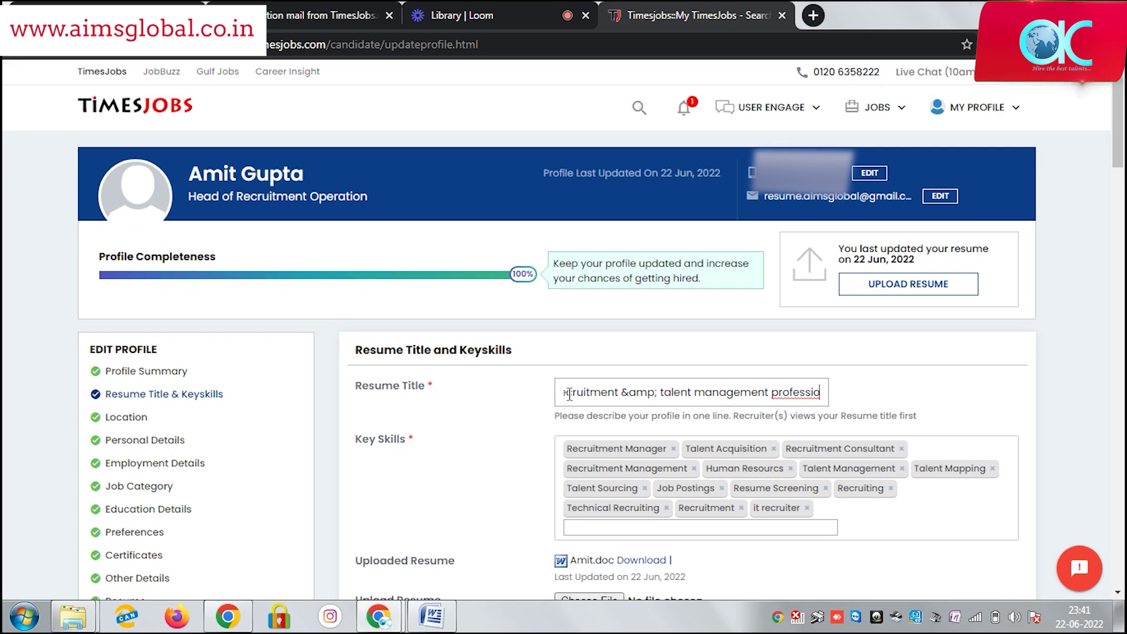
{"action": "key", "text": "Left"}
{"action": "key", "text": "Left"}
{"action": "key", "text": "Left"}
{"action": "key", "text": "Left"}
{"action": "key", "text": "Left"}
{"action": "key", "text": "Left"}
{"action": "key", "text": "Left"}
{"action": "key", "text": "Left"}
{"action": "key", "text": "Left"}
{"action": "key", "text": "Left"}
{"action": "key", "text": "Left"}
{"action": "key", "text": "Left"}
{"action": "key", "text": "Left"}
{"action": "key", "text": "Left"}
{"action": "key", "text": "Left"}
{"action": "key", "text": "Left"}
{"action": "key", "text": "Left"}
{"action": "key", "text": "Left"}
{"action": "key", "text": "Left"}
{"action": "key", "text": "Left"}
{"action": "key", "text": "Home"}
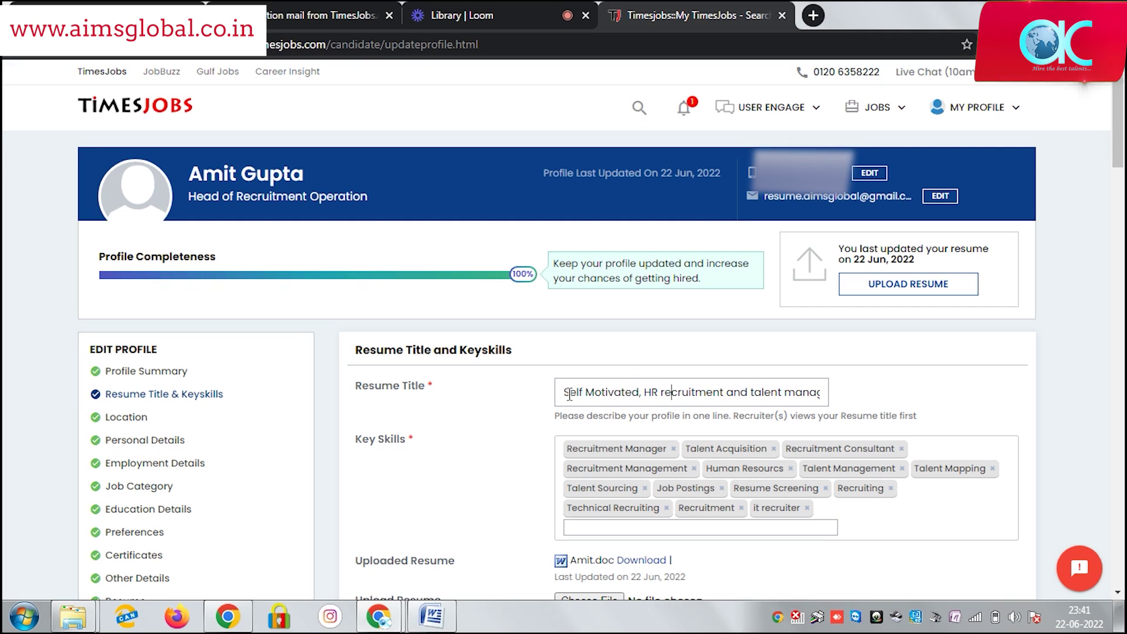
{"action": "key", "text": "Right"}
{"action": "key", "text": "Right"}
{"action": "key", "text": "Right"}
{"action": "key", "text": "Right"}
{"action": "key", "text": "Right"}
{"action": "key", "text": "Right"}
{"action": "key", "text": "Right"}
{"action": "key", "text": "Right"}
{"action": "key", "text": "Right"}
{"action": "key", "text": "Right"}
{"action": "key", "text": "Right"}
{"action": "key", "text": "Right"}
{"action": "key", "text": "Right"}
{"action": "key", "text": "Right"}
{"action": "key", "text": "Right"}
{"action": "key", "text": "Right"}
{"action": "key", "text": "Right"}
{"action": "key", "text": "Right"}
{"action": "key", "text": "Right"}
{"action": "key", "text": "Right"}
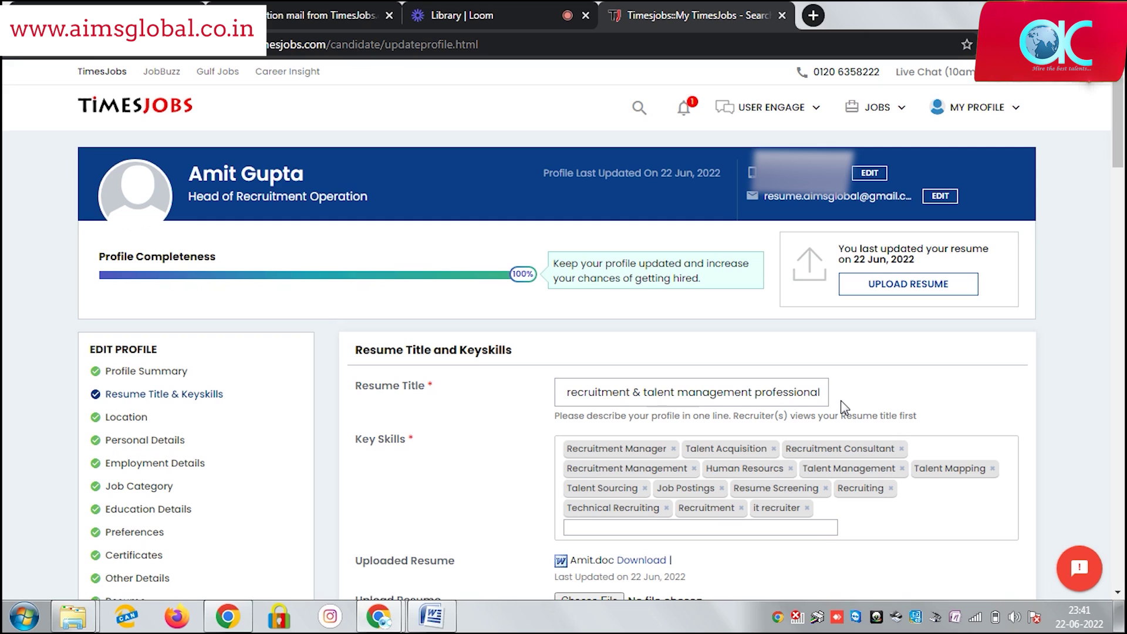
{"action": "key", "text": "Right"}
{"action": "type", "text": "."}
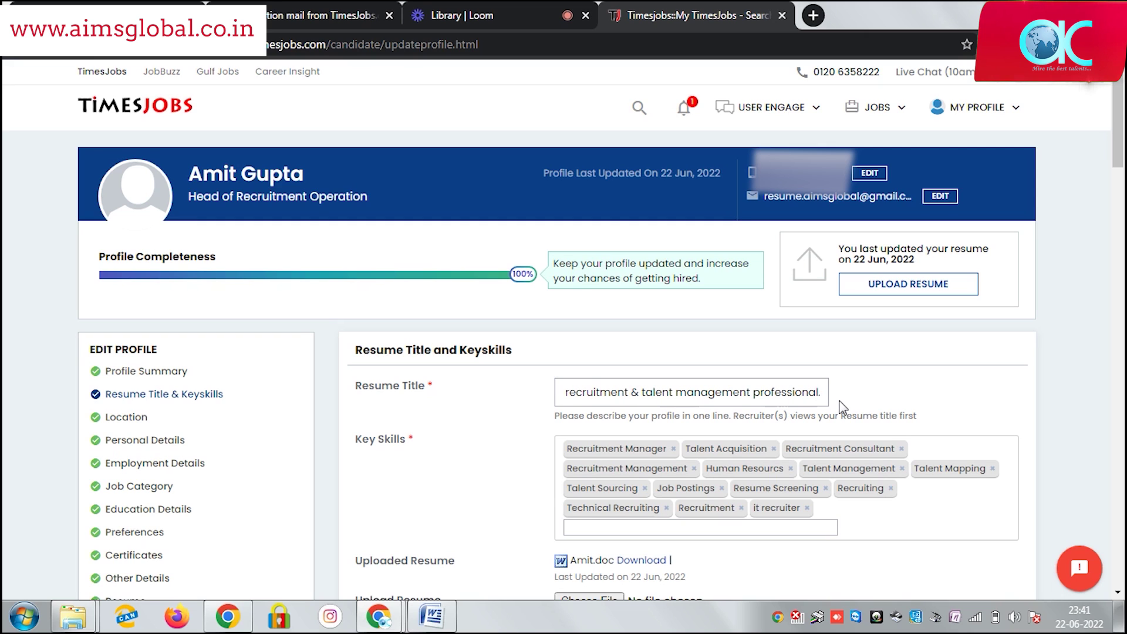
{"action": "scroll", "coordinate": [836, 407], "scroll_direction": "down", "scroll_amount": 3}
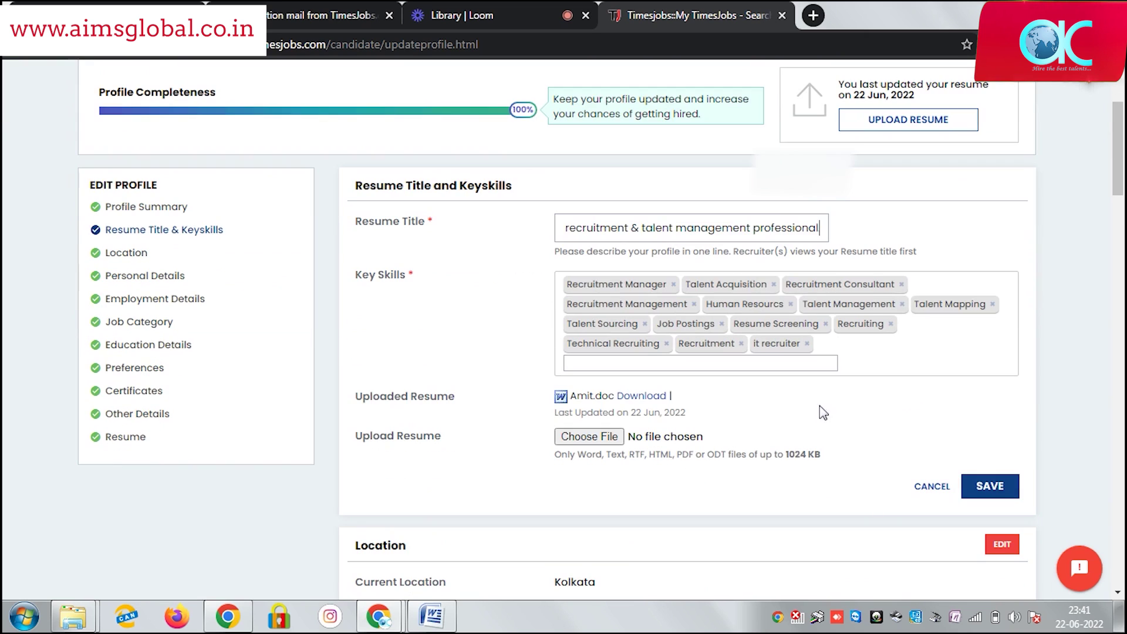
{"action": "key", "text": "BackSpace"}
{"action": "left_click", "coordinate": [980, 492]}
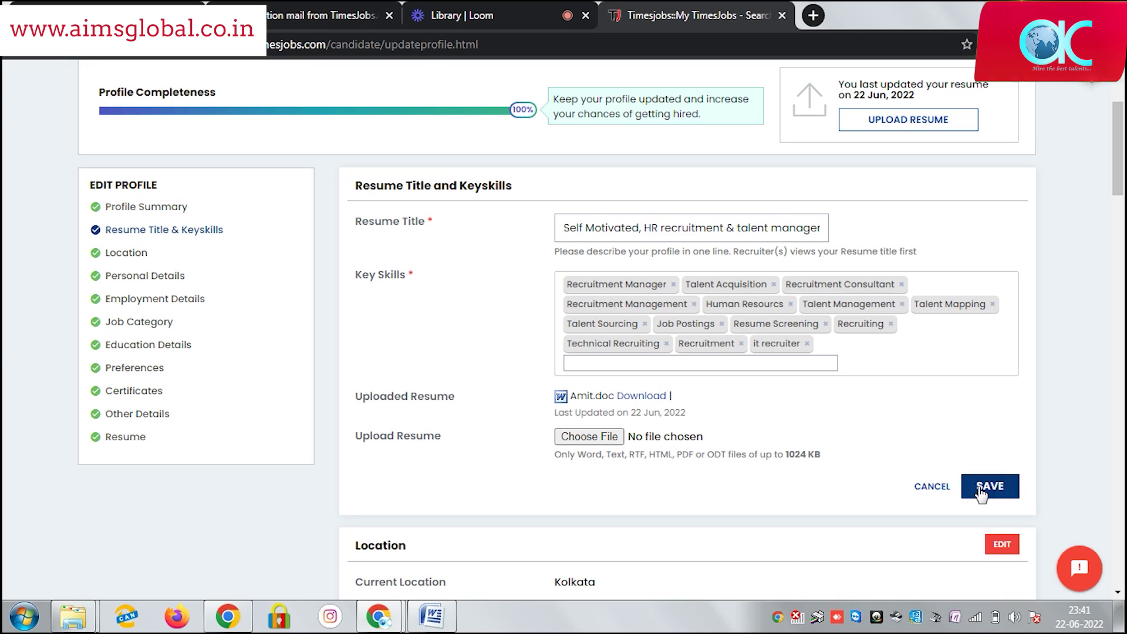
{"action": "left_click", "coordinate": [980, 490]}
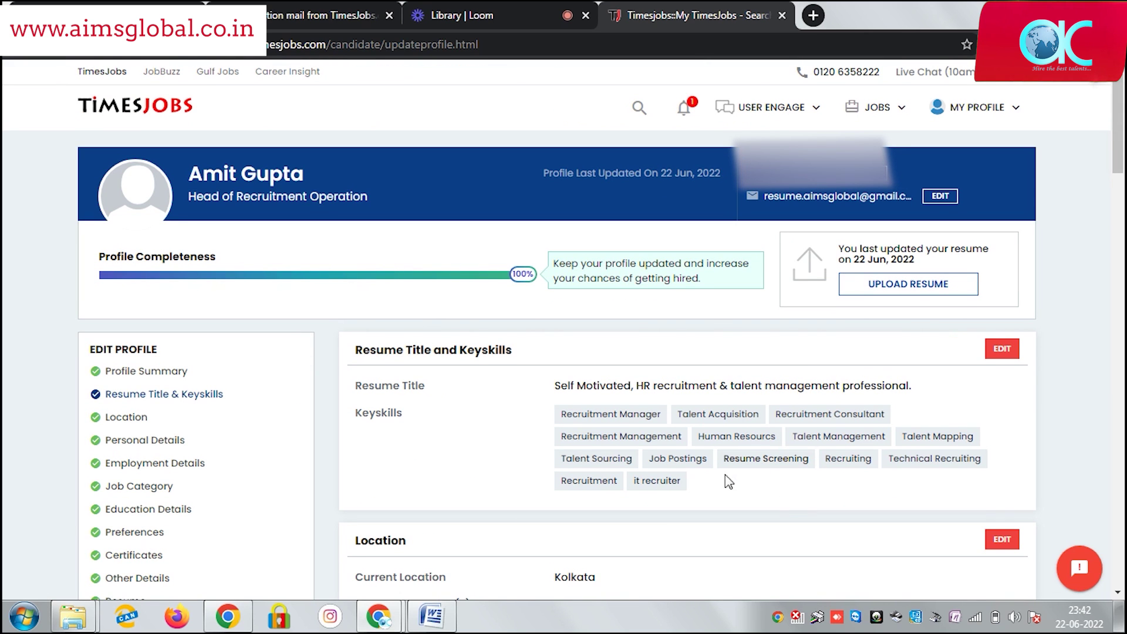
Upload the cover letter document from the 'CV for job portal' folder as the resume and save
{"action": "left_click", "coordinate": [1001, 350]}
{"action": "scroll", "coordinate": [945, 423], "scroll_direction": "down", "scroll_amount": 3}
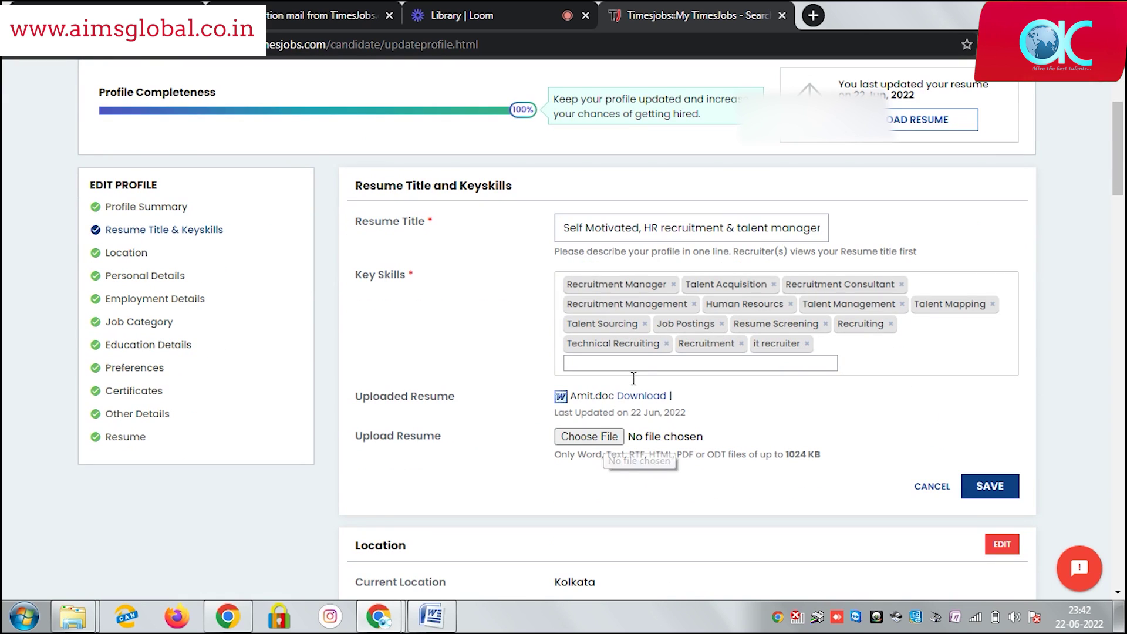
{"action": "left_click", "coordinate": [591, 437]}
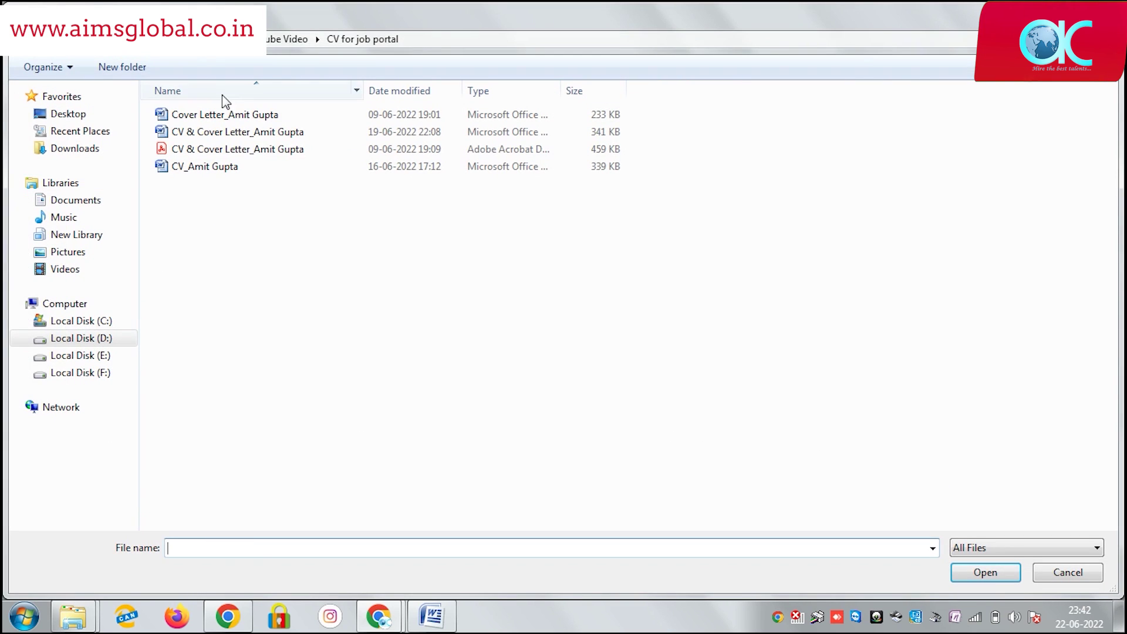
{"action": "double_click", "coordinate": [235, 116]}
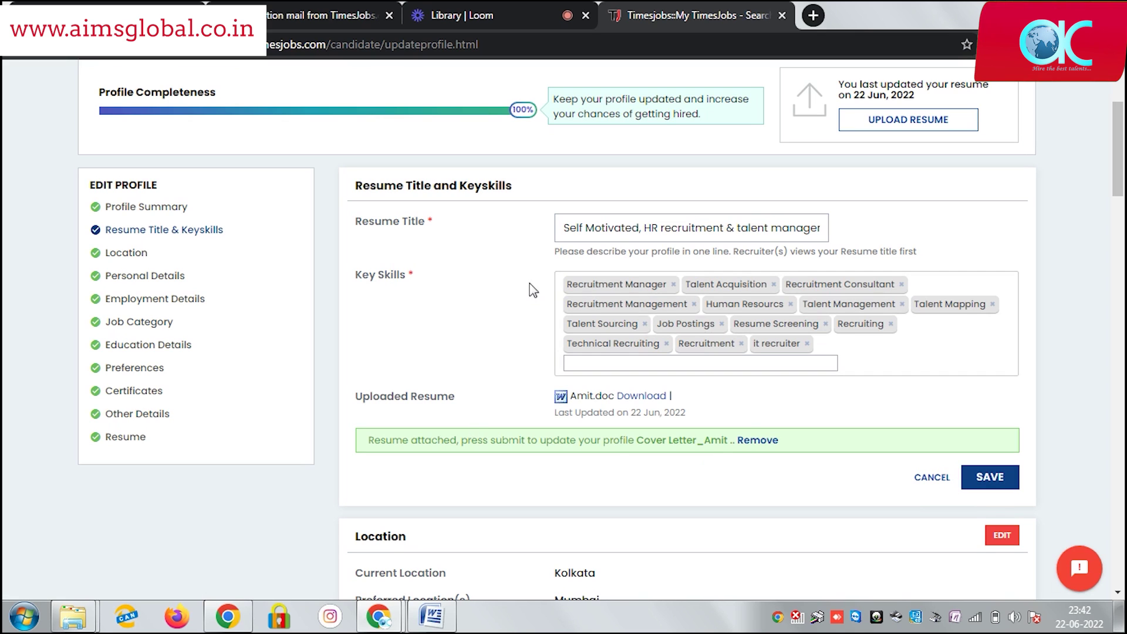
{"action": "scroll", "coordinate": [713, 357], "scroll_direction": "up", "scroll_amount": 2}
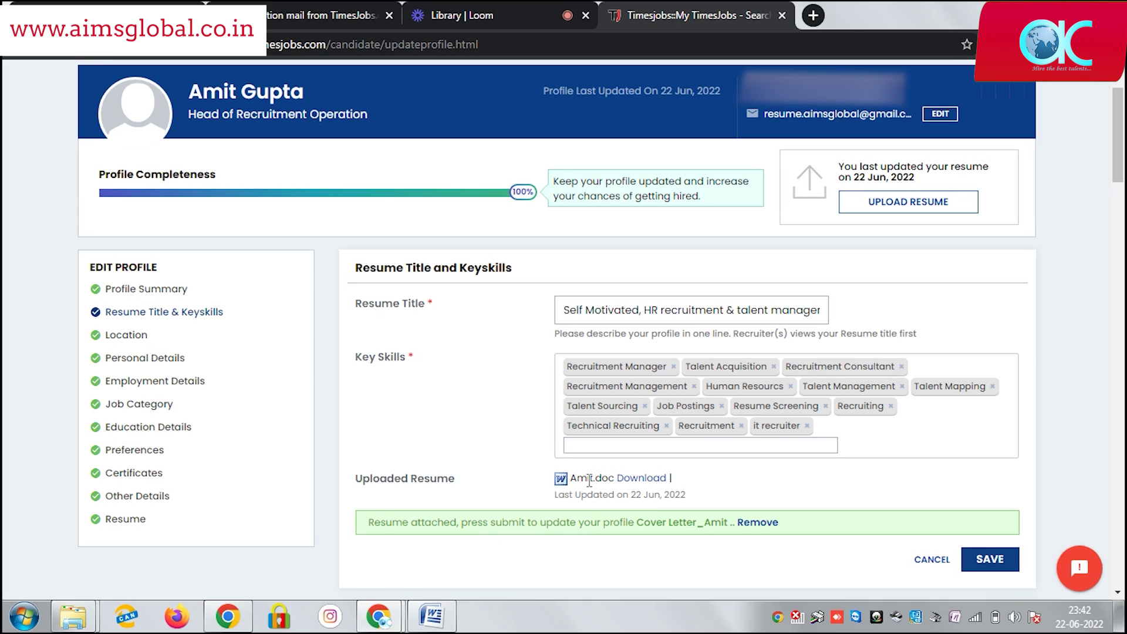
{"action": "left_click", "coordinate": [988, 561]}
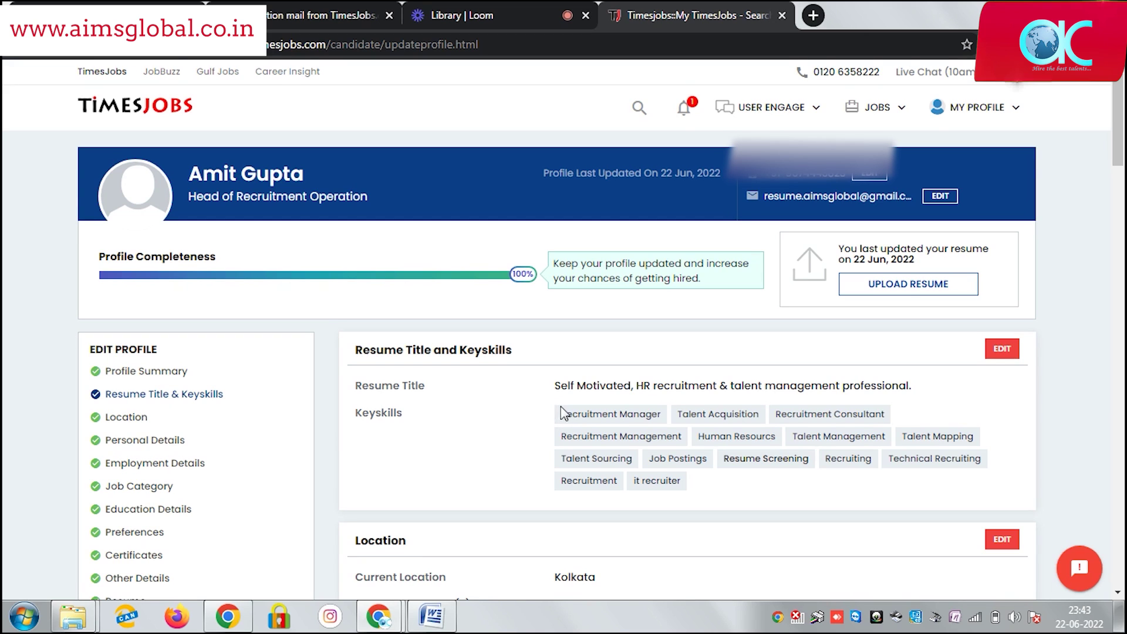
{"action": "scroll", "coordinate": [689, 279], "scroll_direction": "down", "scroll_amount": 1}
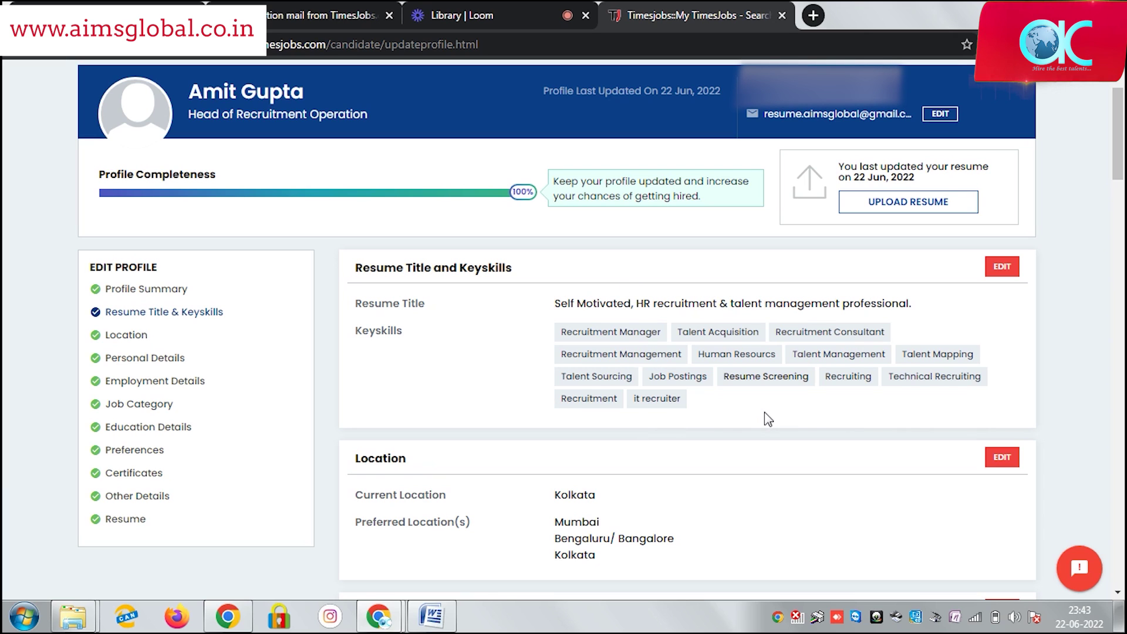
{"action": "scroll", "coordinate": [842, 419], "scroll_direction": "up", "scroll_amount": 2}
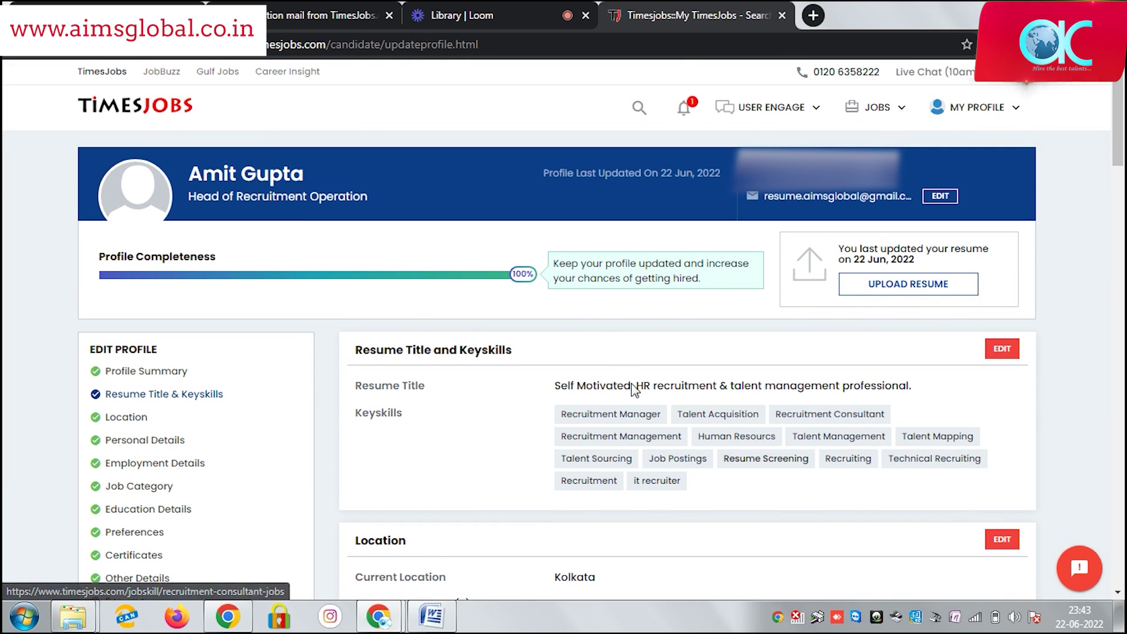
{"action": "scroll", "coordinate": [712, 445], "scroll_direction": "down", "scroll_amount": 3}
{"action": "scroll", "coordinate": [724, 442], "scroll_direction": "up", "scroll_amount": 3}
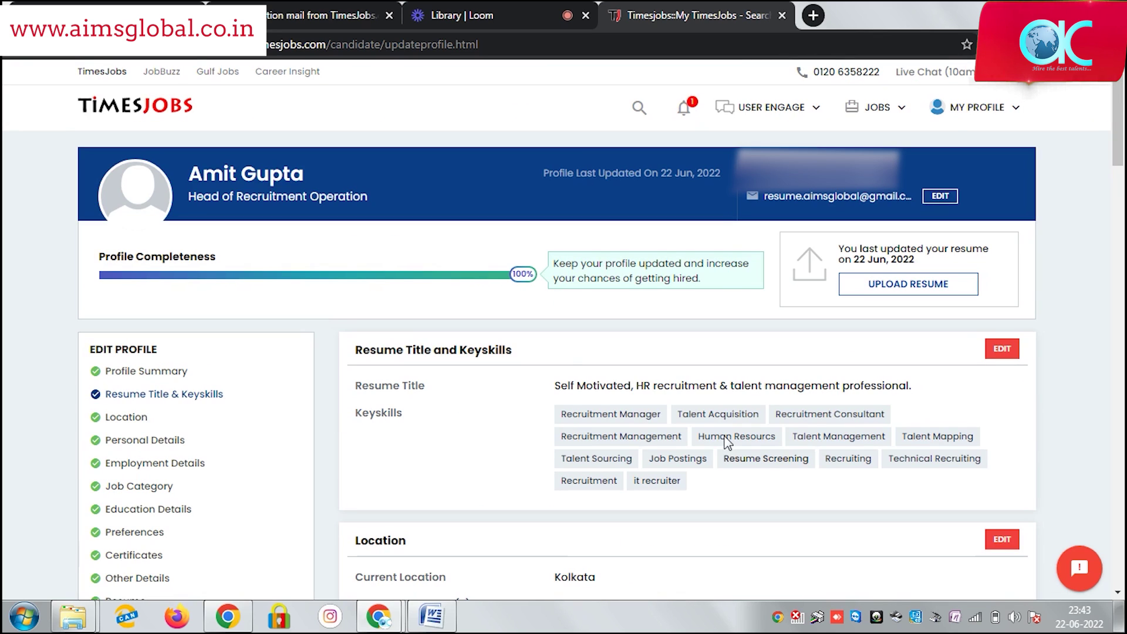